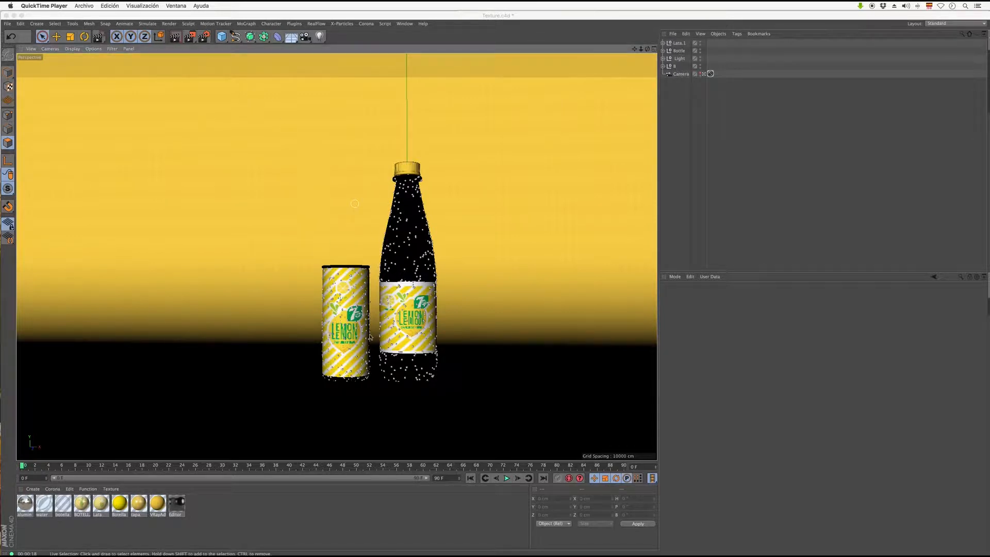
Add a VrayCompositing tag to the Lata.1 null.
{"action": "left_click", "coordinate": [408, 254]}
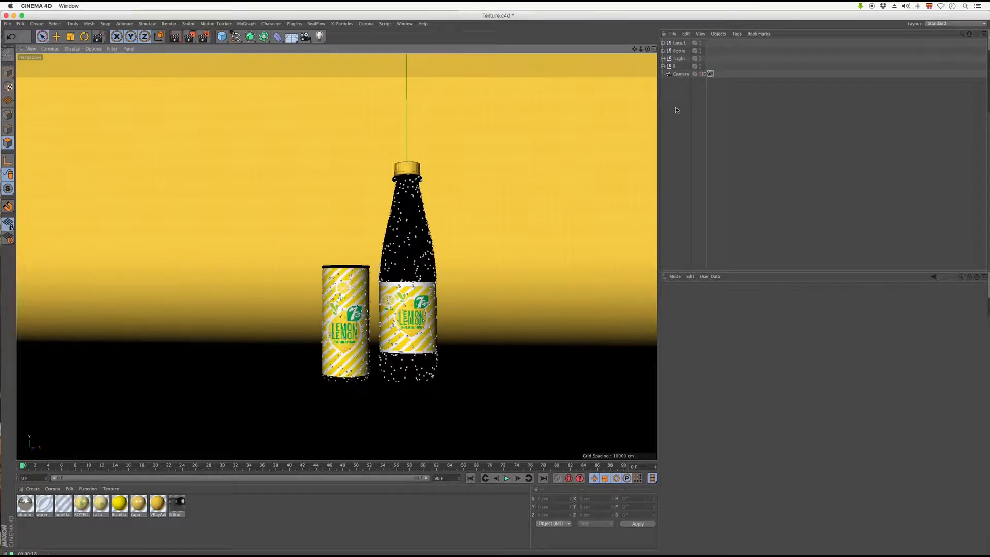
{"action": "left_click", "coordinate": [678, 43]}
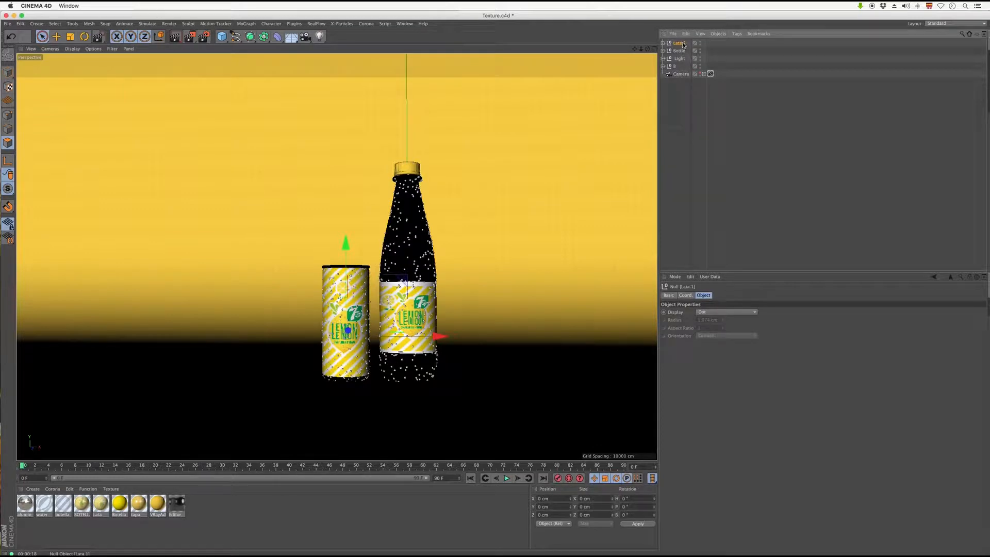
{"action": "right_click", "coordinate": [681, 44]}
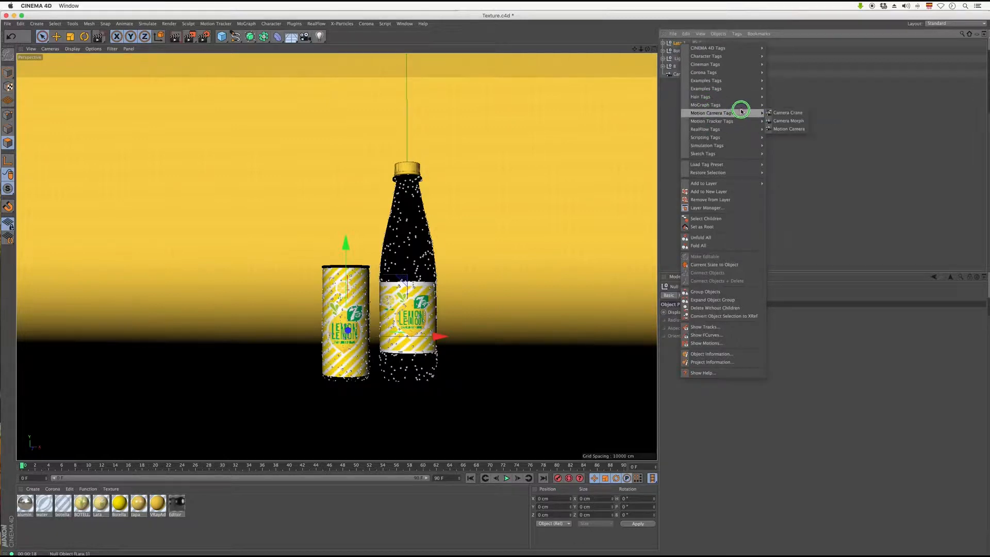
{"action": "mouse_move", "coordinate": [740, 106]}
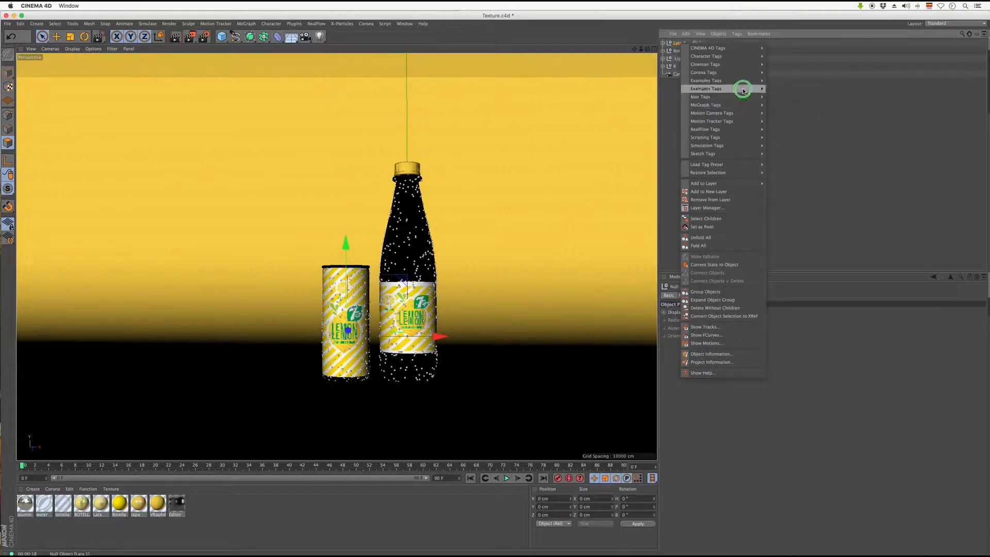
{"action": "mouse_move", "coordinate": [751, 82]}
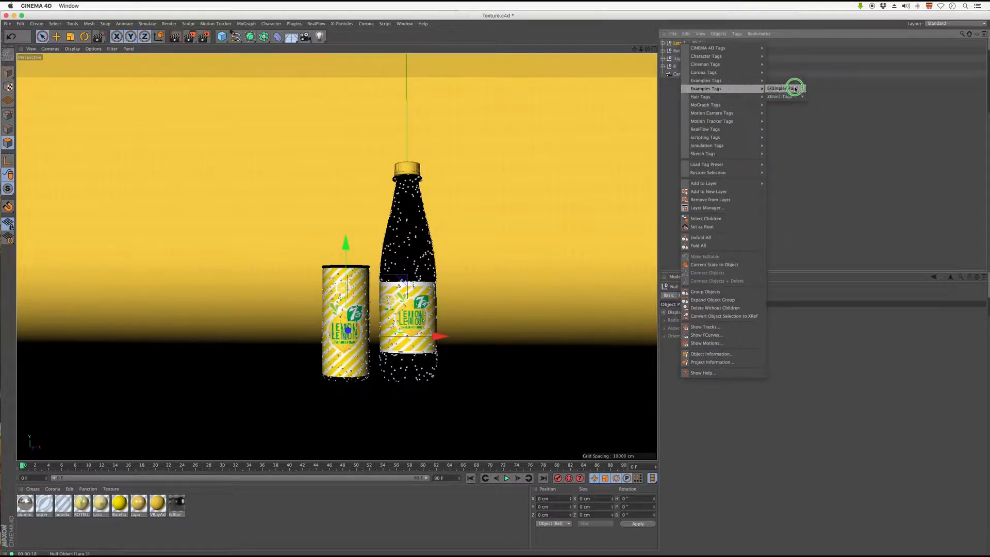
{"action": "mouse_move", "coordinate": [876, 130]}
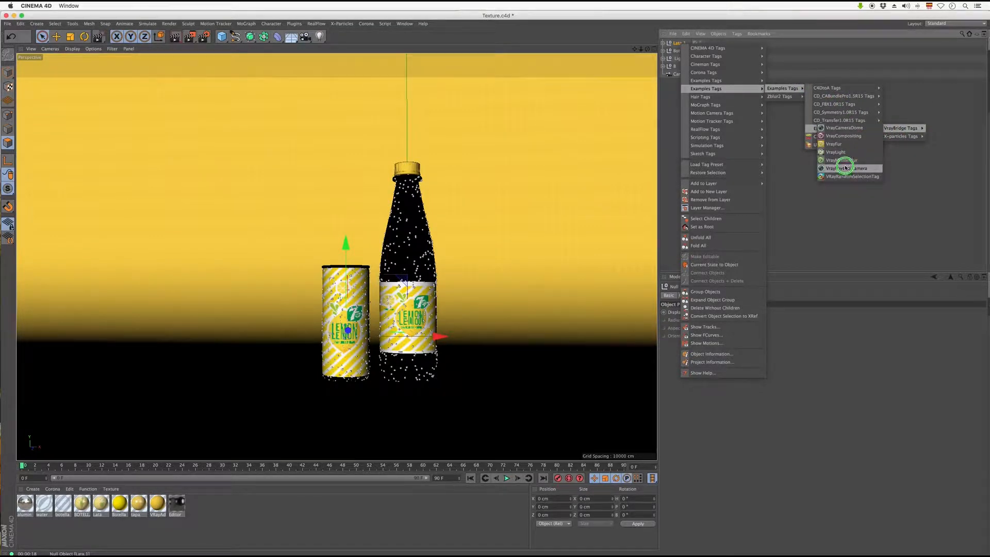
{"action": "left_click", "coordinate": [850, 136]}
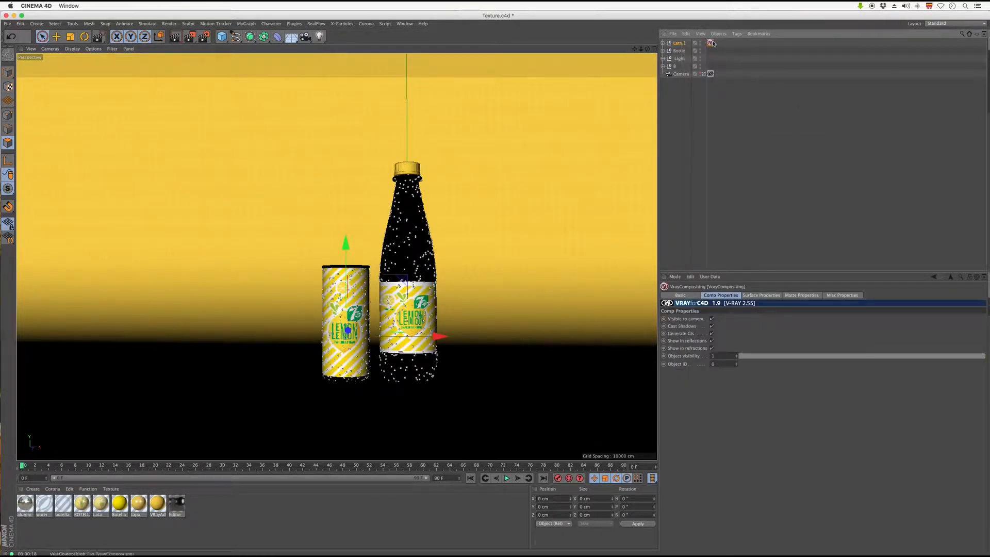
Turn off Show in reflections in the Lata.1 compositing tag and copy the tag to the Bottle null.
{"action": "left_click", "coordinate": [712, 341]}
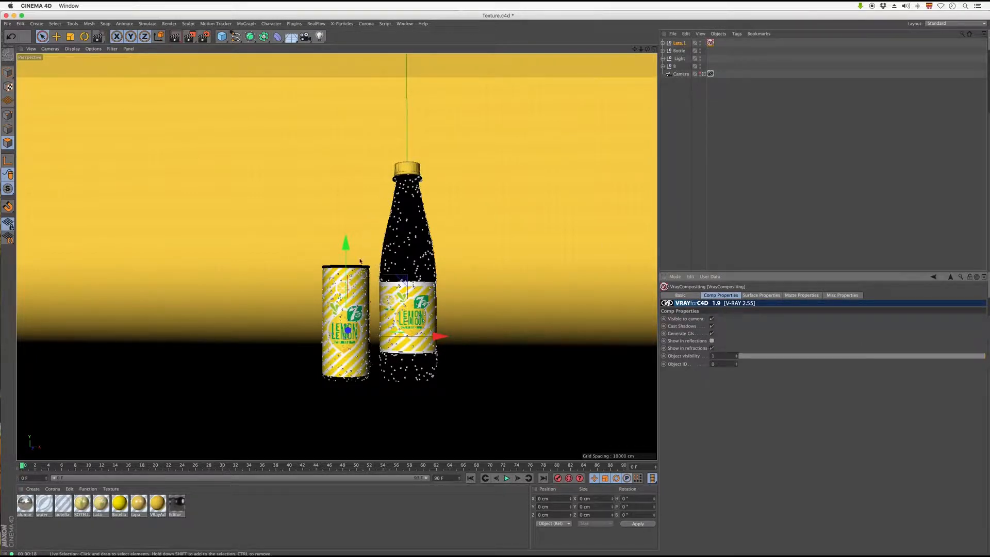
{"action": "left_click", "coordinate": [679, 50]}
{"action": "left_click_drag", "start_coordinate": [715, 44], "coordinate": [711, 50], "text": "ctrl"}
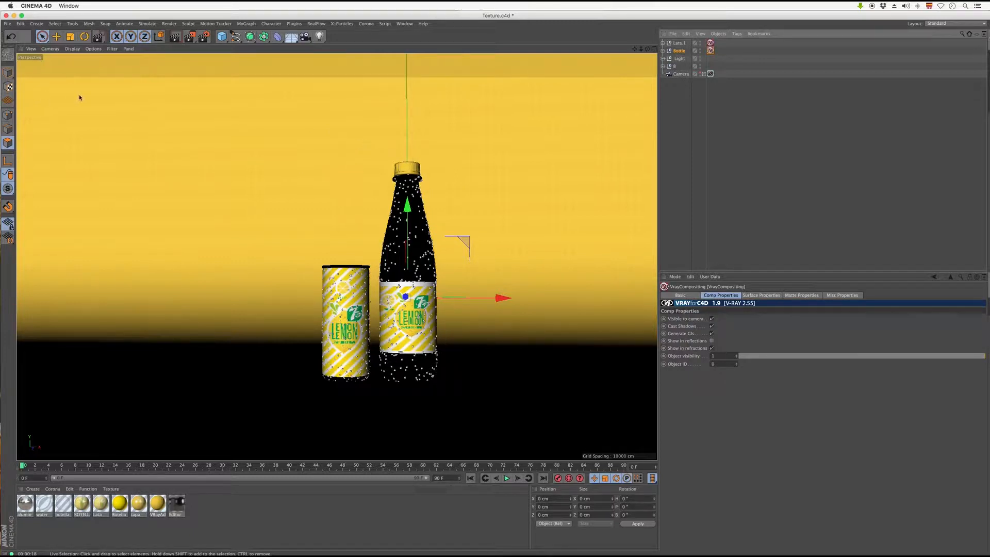
Adjust the framing of the can and bottle and lock the camera with a Protection tag.
{"action": "left_click", "coordinate": [634, 49]}
{"action": "left_click_drag", "start_coordinate": [634, 49], "coordinate": [615, 49]}
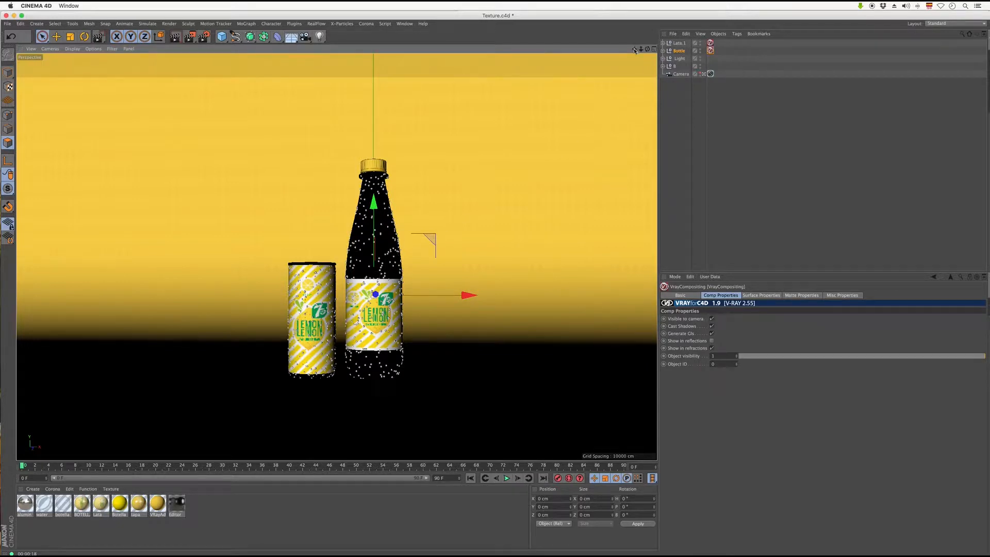
{"action": "left_click_drag", "start_coordinate": [635, 49], "coordinate": [632, 49]}
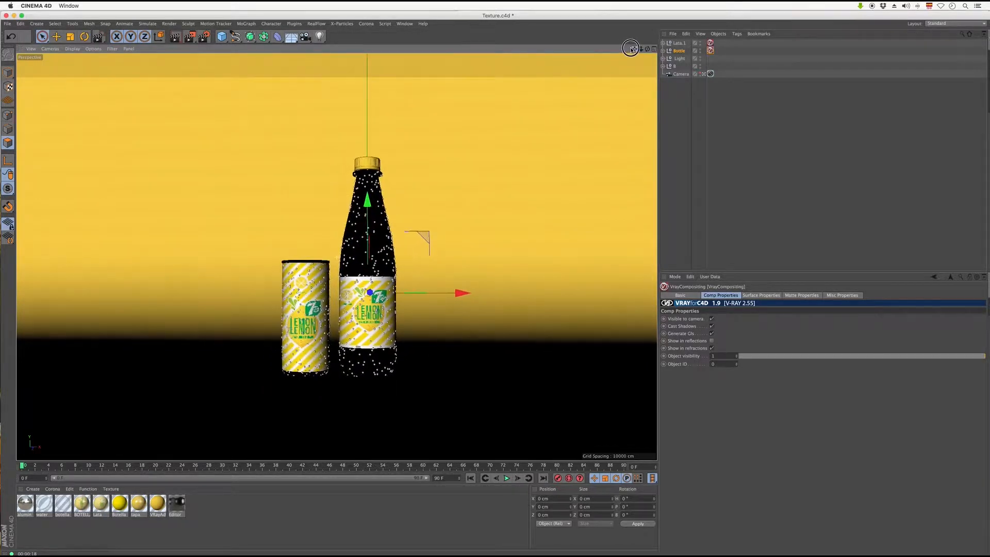
{"action": "left_click", "coordinate": [684, 75]}
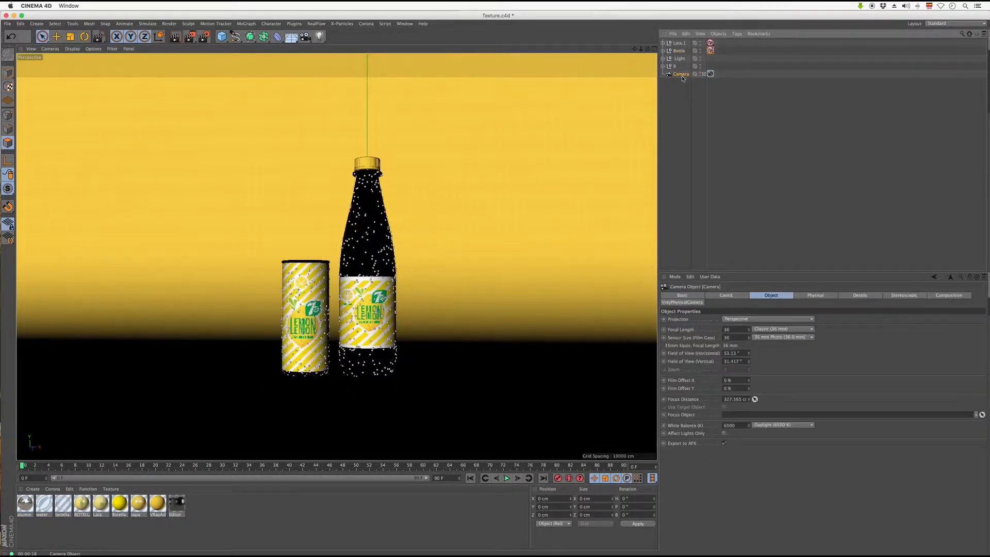
{"action": "right_click", "coordinate": [682, 77]}
{"action": "mouse_move", "coordinate": [714, 81]}
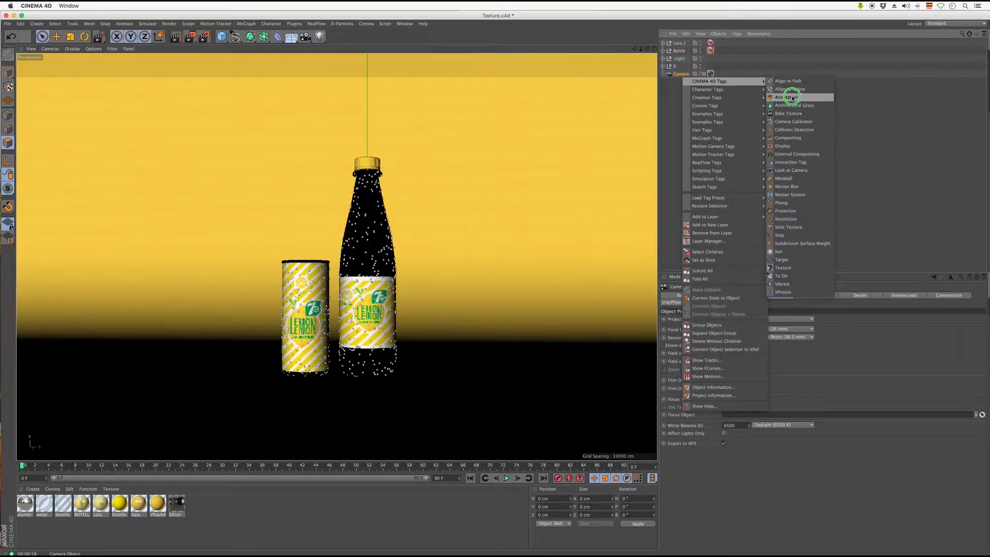
{"action": "left_click", "coordinate": [785, 211]}
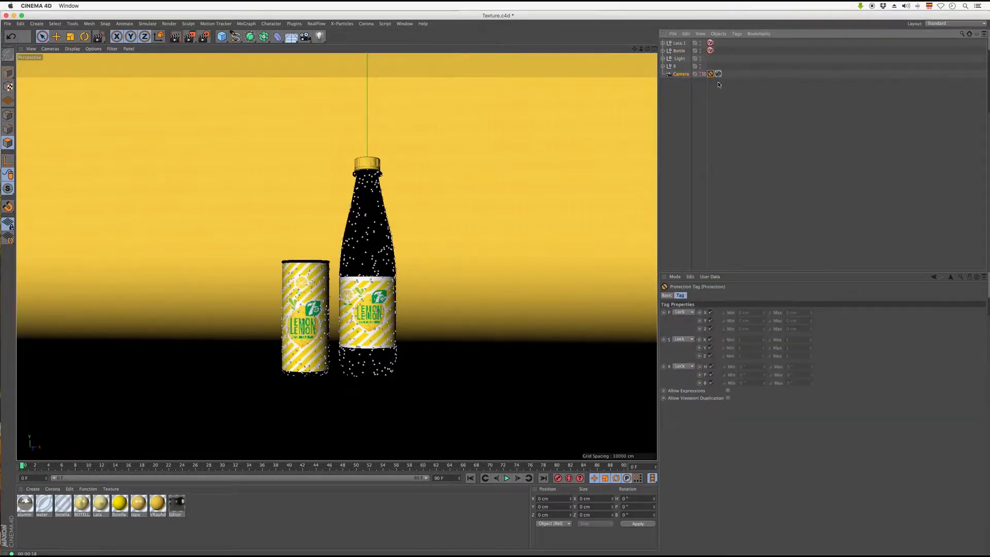
{"action": "left_click", "coordinate": [638, 49]}
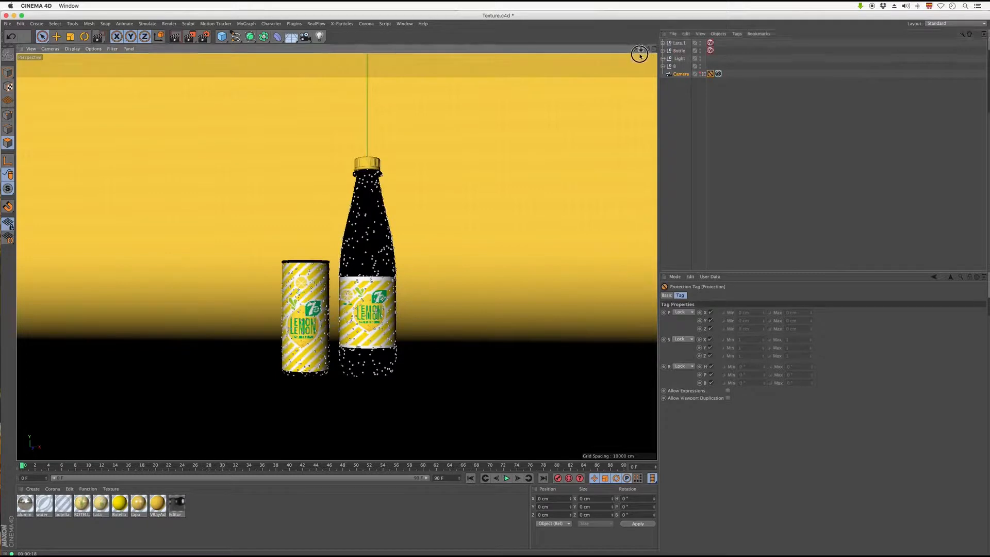
{"action": "mouse_move", "coordinate": [638, 49]}
{"action": "left_mouse_down"}
{"action": "mouse_move", "coordinate": [628, 55]}
{"action": "mouse_move", "coordinate": [642, 55]}
{"action": "left_mouse_up"}
{"action": "left_click", "coordinate": [635, 49]}
Add a second camera for free navigation, look through it, and return to the original camera's view.
{"action": "left_click_drag", "start_coordinate": [305, 36], "coordinate": [330, 46]}
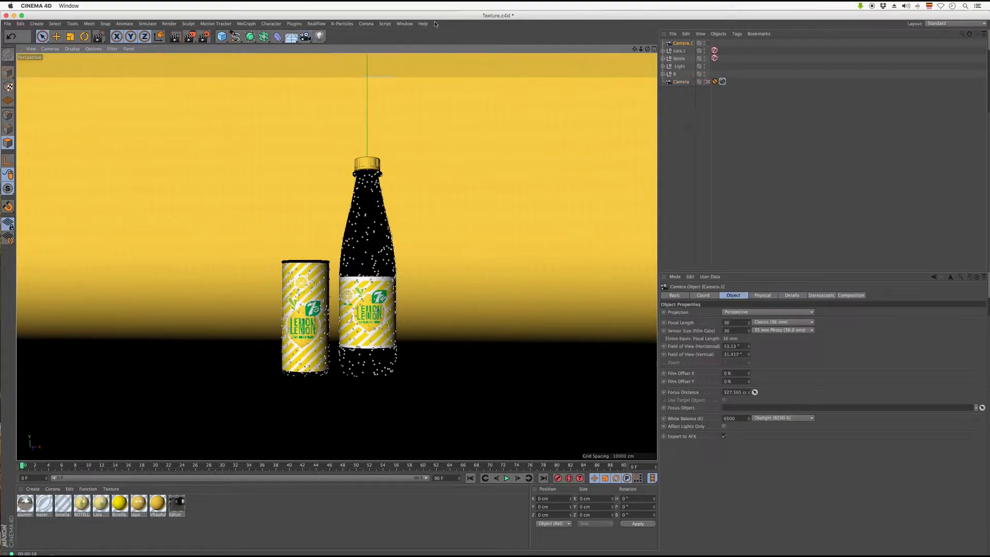
{"action": "left_click", "coordinate": [708, 43]}
{"action": "left_click", "coordinate": [708, 42]}
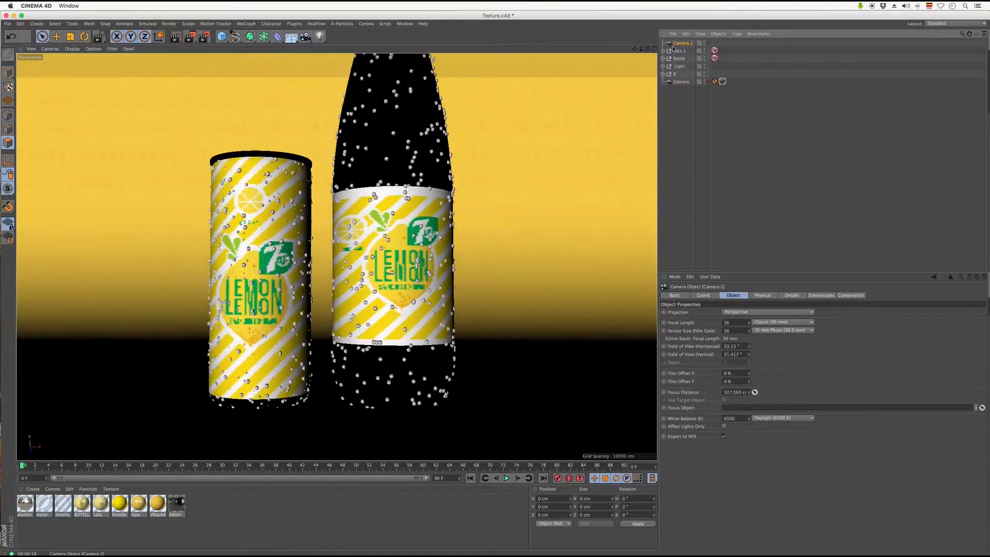
{"action": "left_click_drag", "start_coordinate": [641, 49], "coordinate": [625, 75]}
{"action": "left_click", "coordinate": [709, 81]}
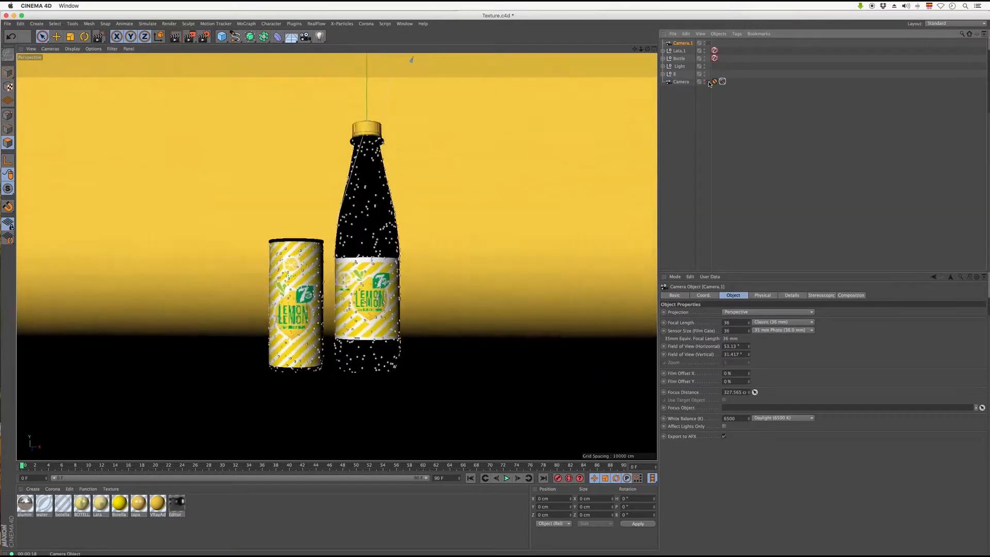
Switch to the four-viewport layout with an enlarged perspective view and preview the products there with an Interactive Render Region, turning it off when done.
{"action": "left_click", "coordinate": [655, 49]}
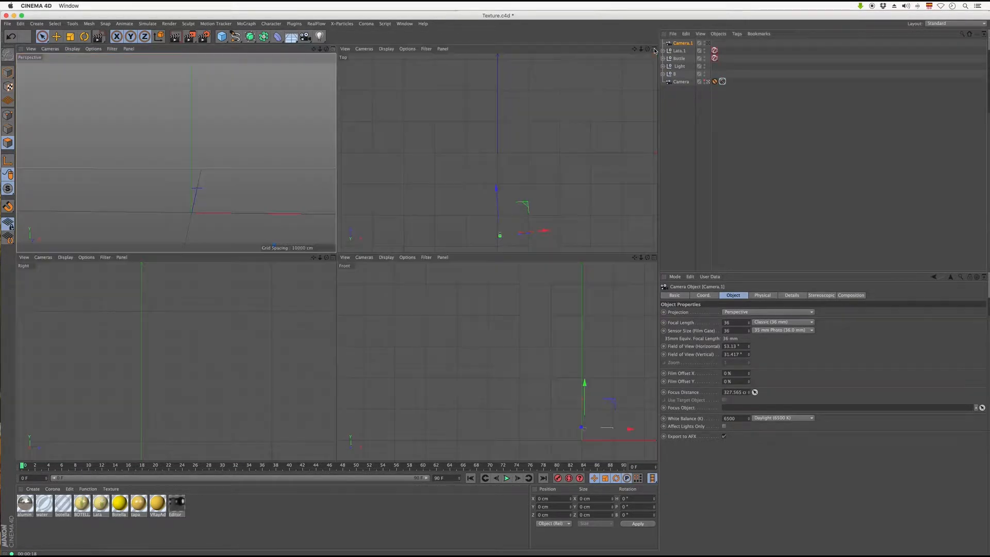
{"action": "left_click_drag", "start_coordinate": [191, 36], "coordinate": [132, 157]}
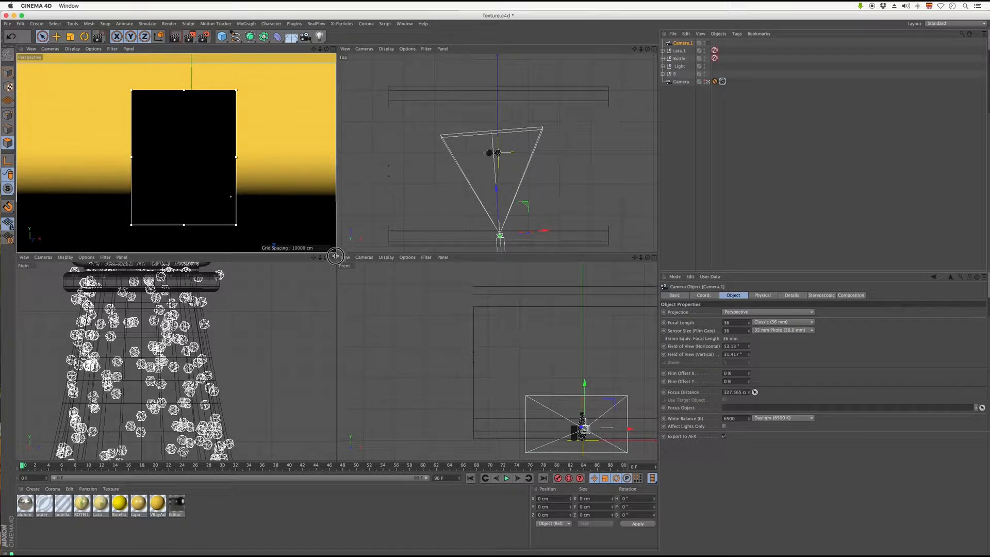
{"action": "left_click_drag", "start_coordinate": [336, 251], "coordinate": [447, 361]}
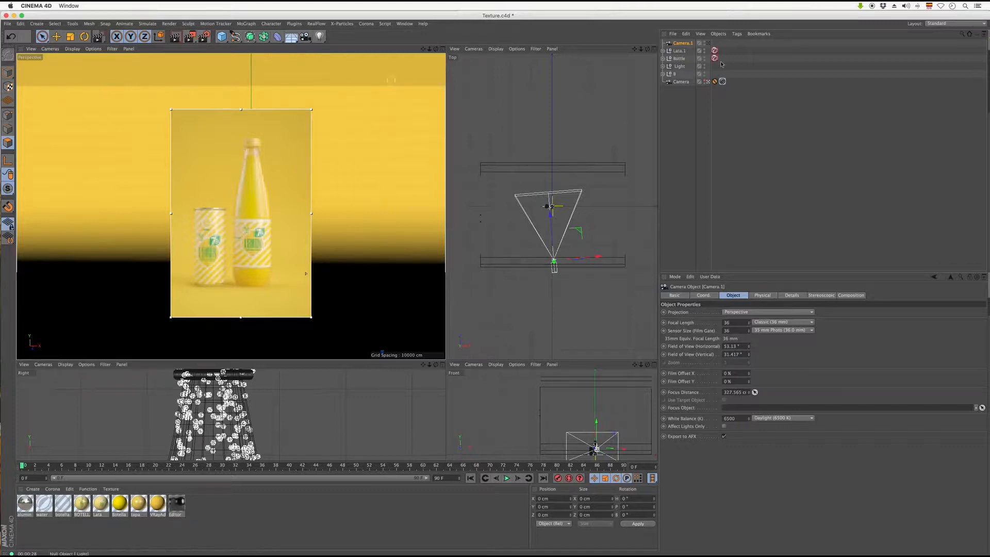
{"action": "left_click", "coordinate": [191, 40]}
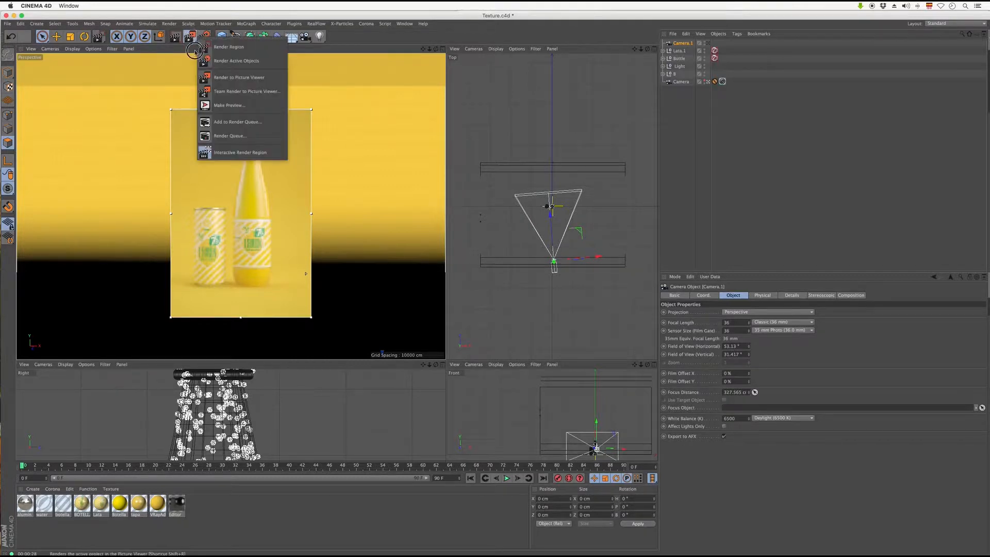
{"action": "left_click", "coordinate": [227, 152]}
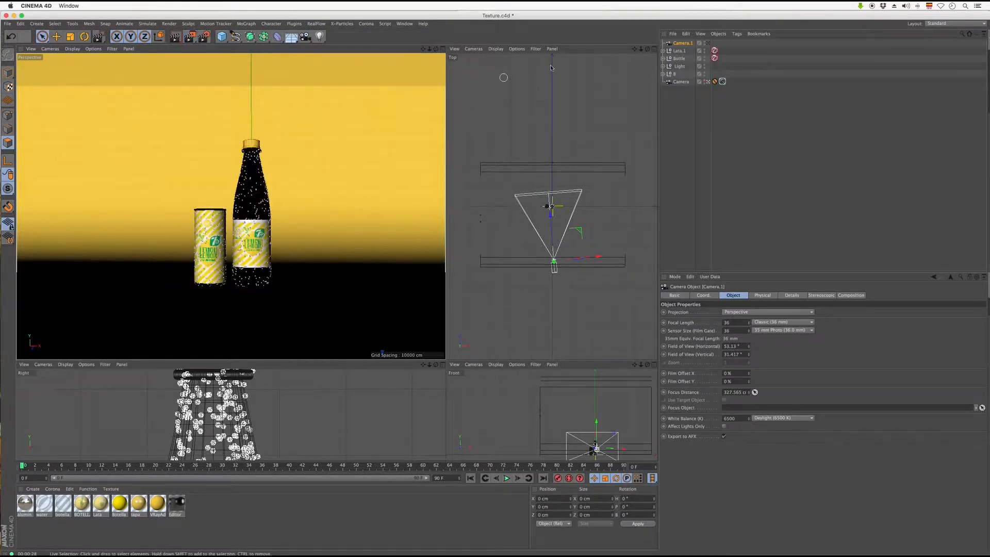
Set the Object ID to 1 in the Bottle null's VrayCompositing tag.
{"action": "left_click", "coordinate": [678, 74]}
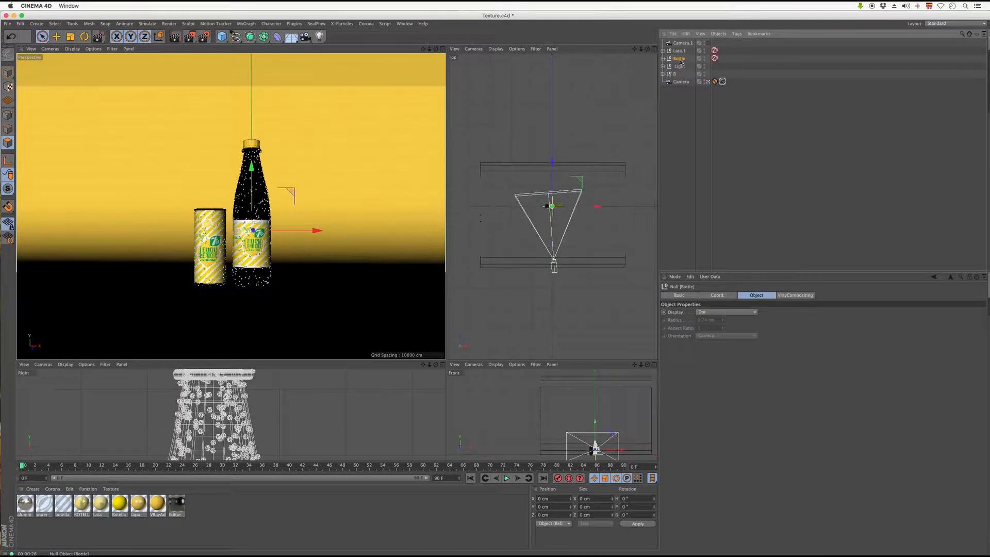
{"action": "left_click", "coordinate": [714, 58]}
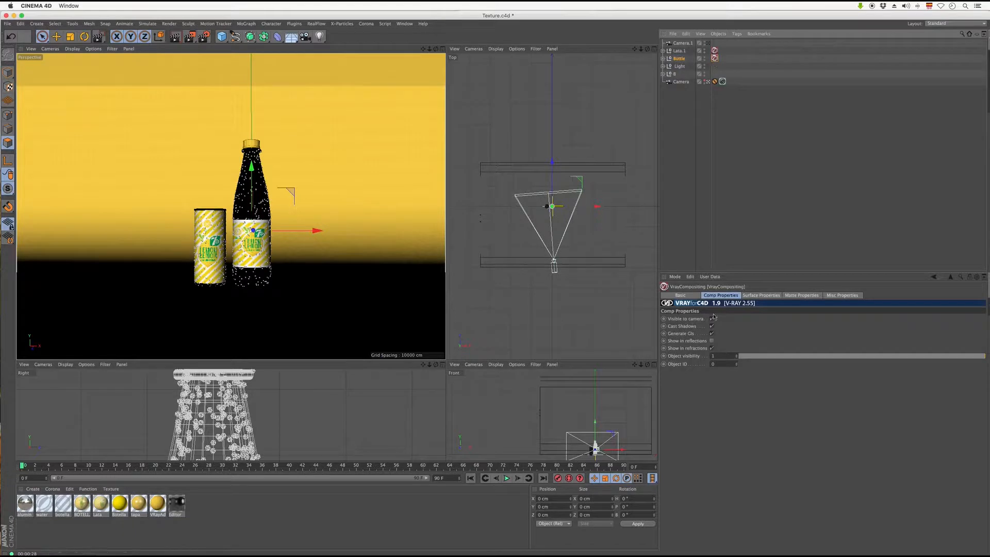
{"action": "left_click_drag", "start_coordinate": [716, 364], "coordinate": [695, 370]}
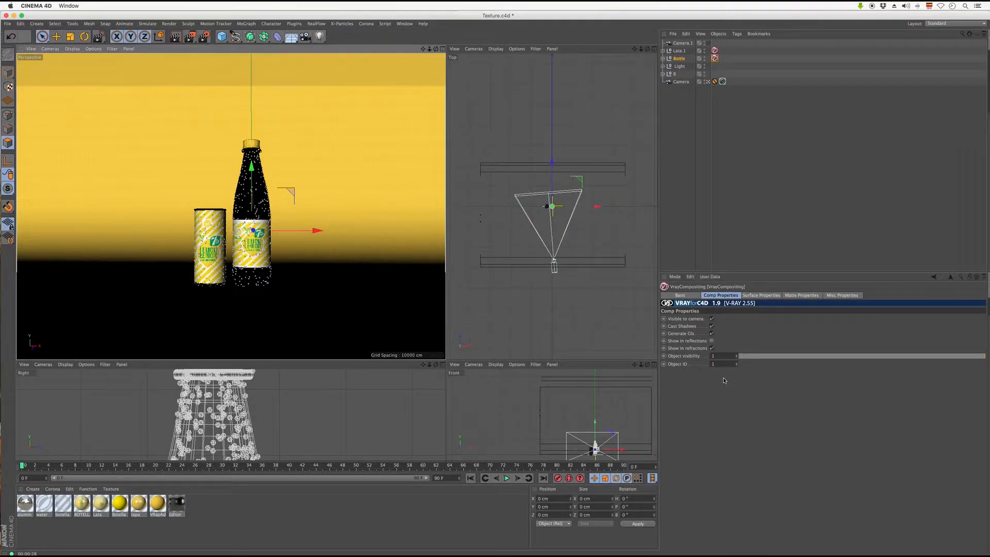
Set the Object ID to 2 in the Lata.1 null's VrayCompositing tag.
{"action": "left_click", "coordinate": [685, 51]}
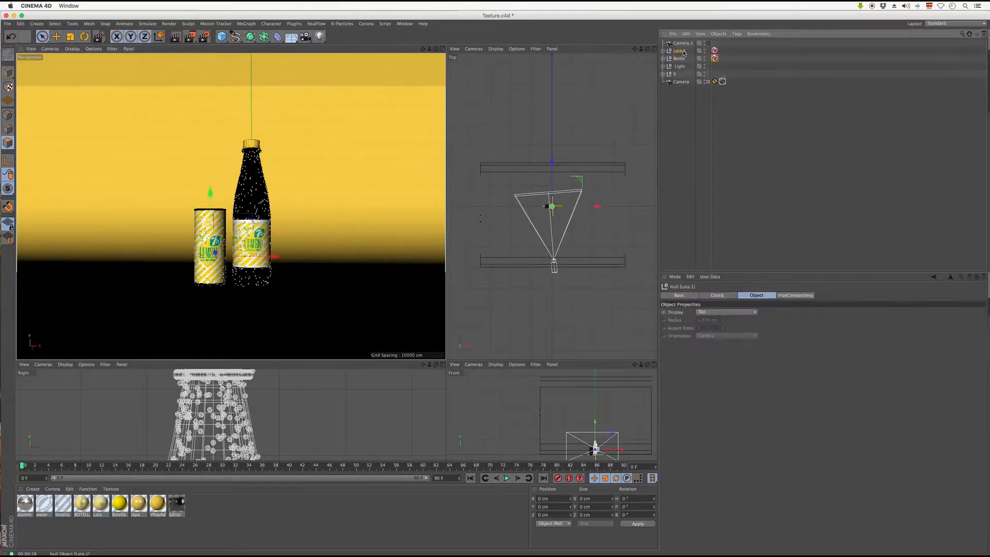
{"action": "left_click", "coordinate": [714, 51]}
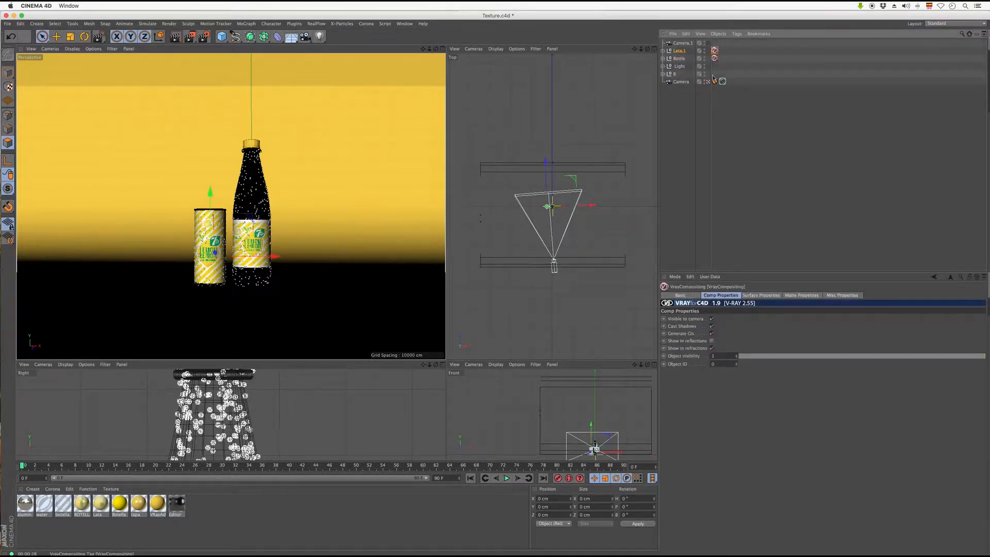
{"action": "left_click", "coordinate": [714, 364]}
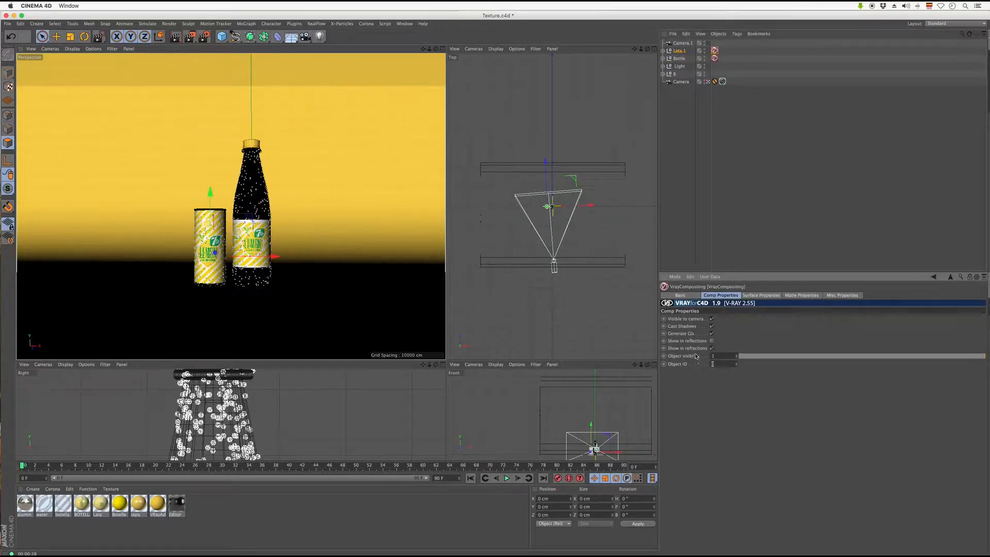
{"action": "key", "text": "Return"}
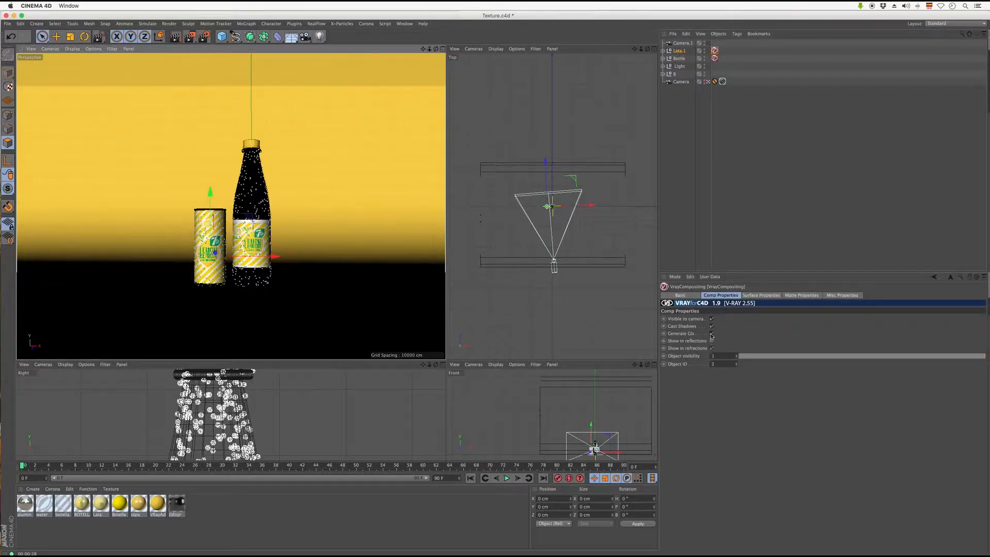
{"action": "left_click", "coordinate": [712, 340]}
Load a Gradient shader as the Diffuse Layer 1 texture map of the yellow VRayAdvancedMaterial and set its type to 2D - Circular.
{"action": "left_click", "coordinate": [154, 534]}
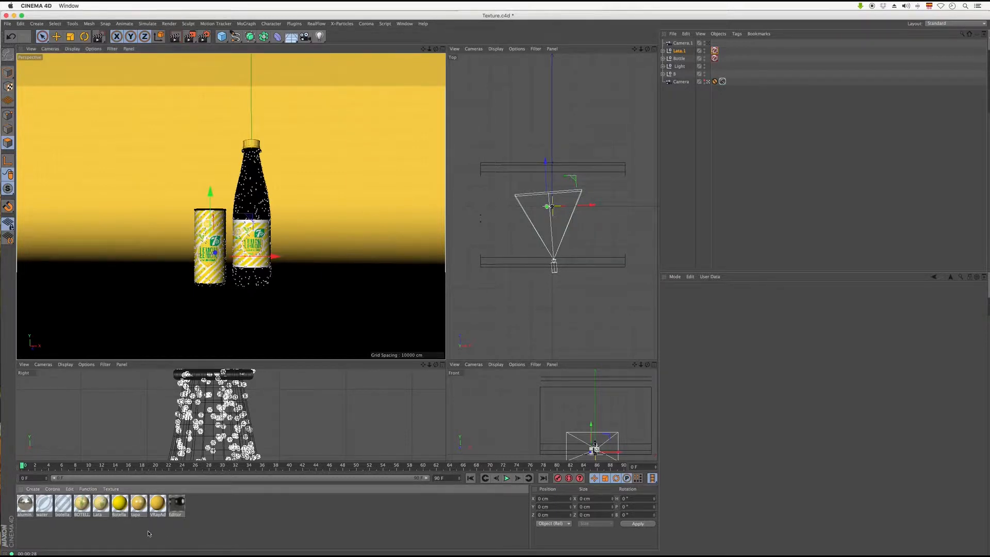
{"action": "left_click", "coordinate": [158, 513]}
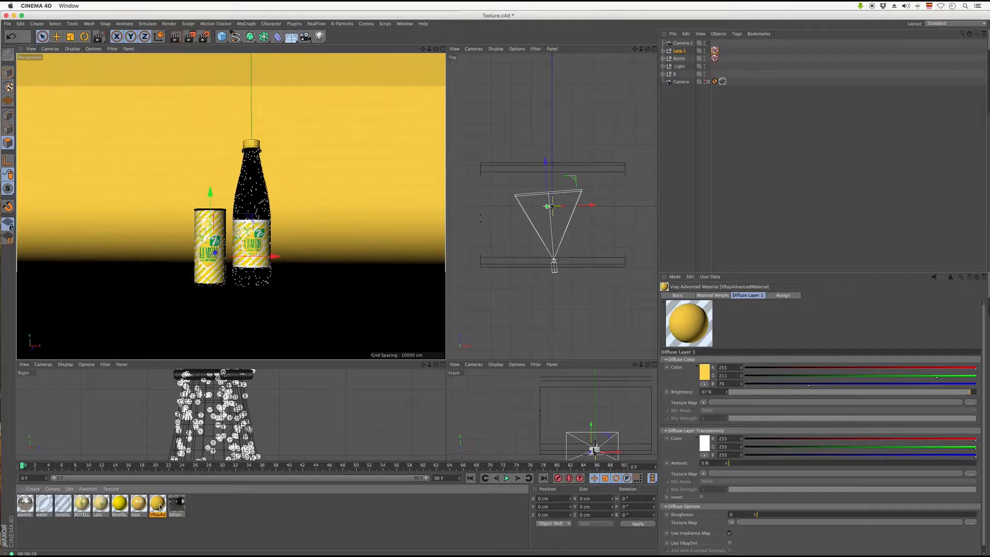
{"action": "double_click", "coordinate": [157, 513]}
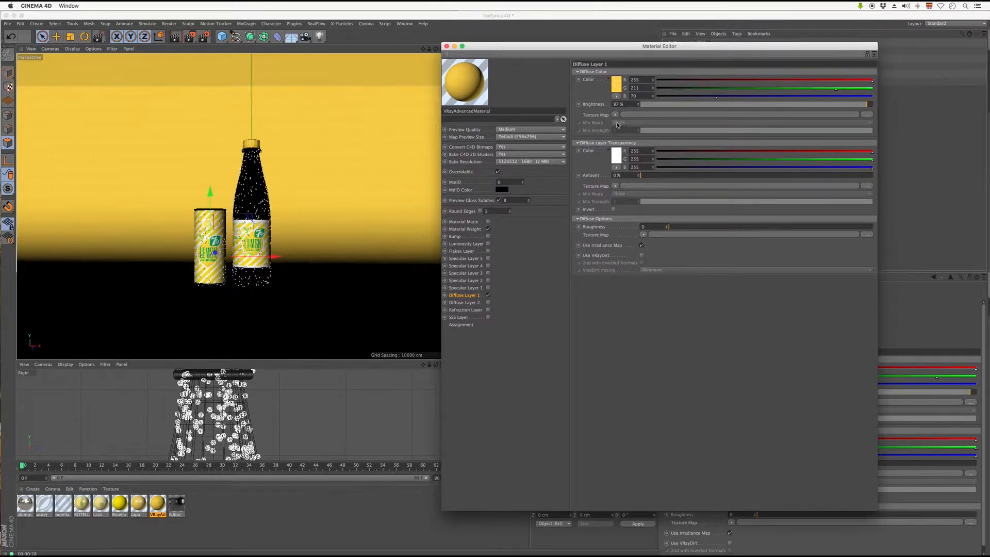
{"action": "left_click", "coordinate": [618, 124]}
{"action": "left_click", "coordinate": [637, 208]}
{"action": "double_click", "coordinate": [623, 133]}
{"action": "left_click", "coordinate": [610, 164]}
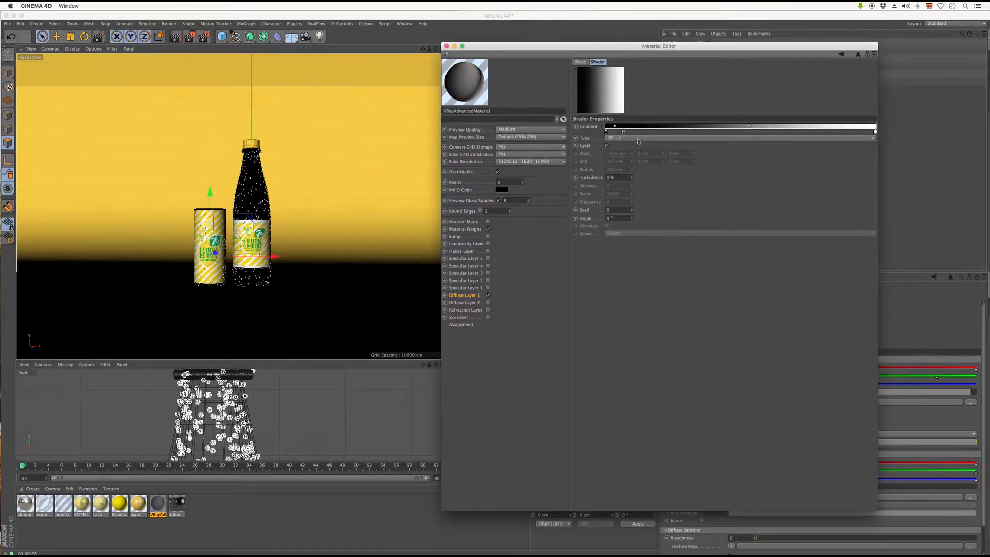
{"action": "left_click", "coordinate": [631, 138]}
{"action": "left_click", "coordinate": [632, 179]}
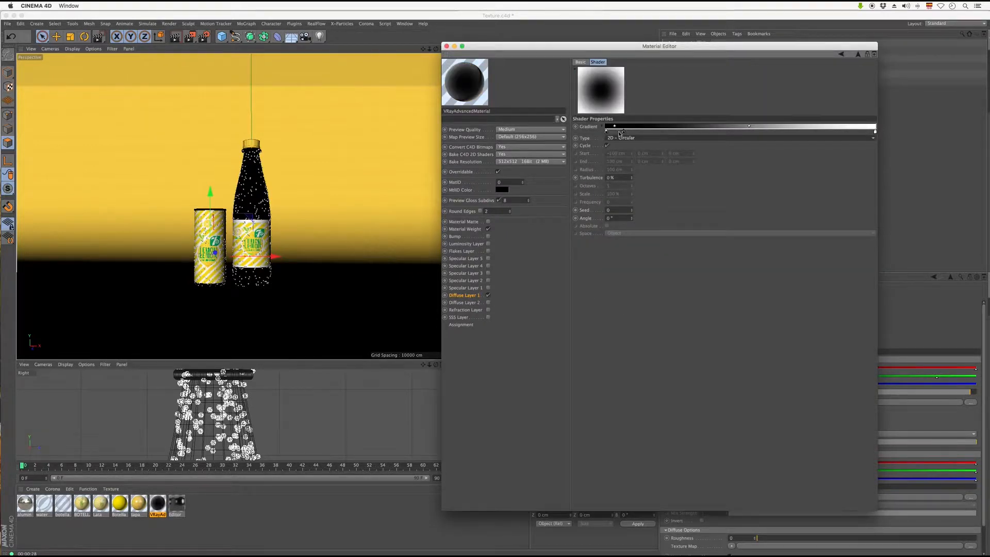
Reverse the black-to-white gradient so black sits at the outer end, and colour that end knot orange (R 255, G 182, B 0).
{"action": "left_click_drag", "start_coordinate": [623, 132], "coordinate": [828, 132]}
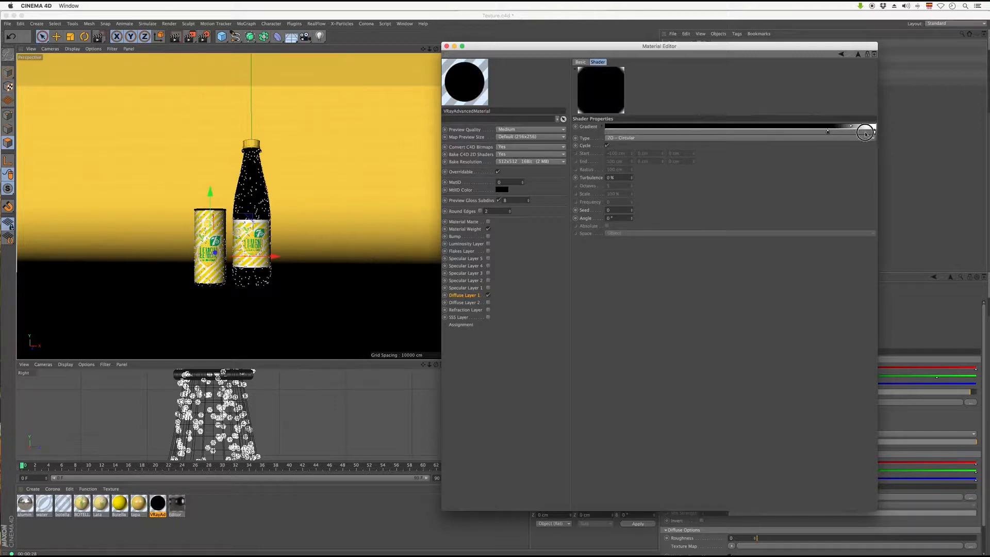
{"action": "left_click", "coordinate": [607, 145]}
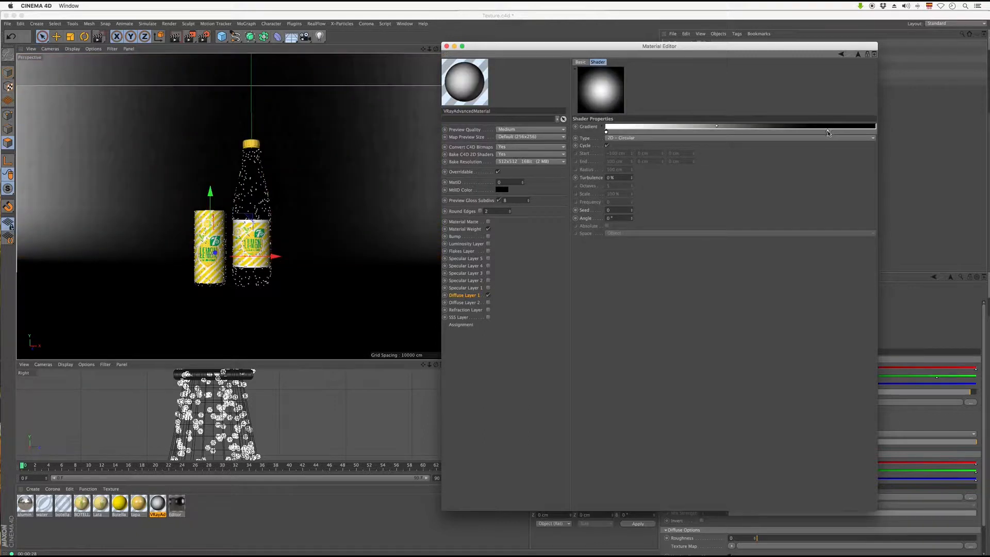
{"action": "left_click_drag", "start_coordinate": [828, 132], "coordinate": [878, 132]}
{"action": "double_click", "coordinate": [877, 132]}
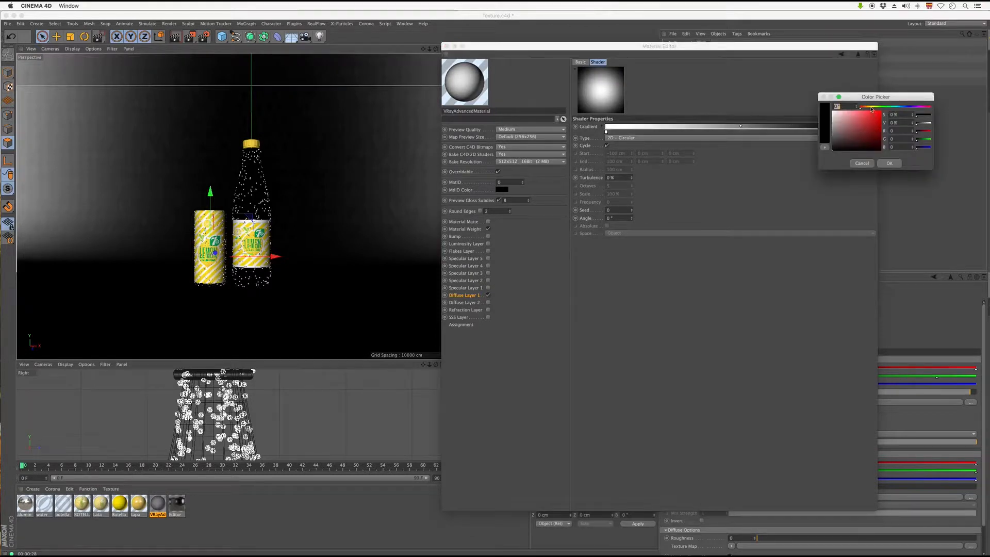
{"action": "left_click", "coordinate": [870, 107]}
{"action": "left_click", "coordinate": [880, 111]}
{"action": "left_click", "coordinate": [891, 163]}
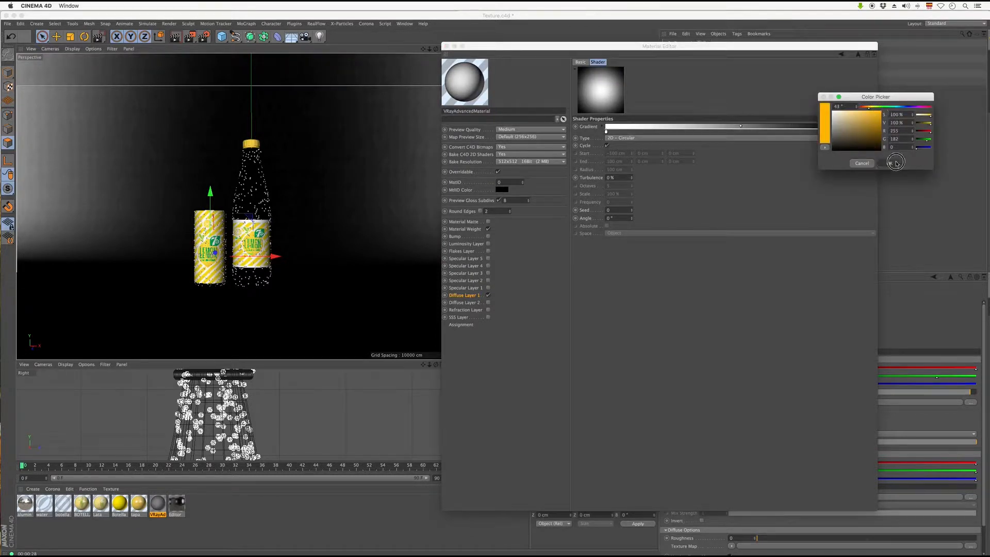
Change the gradient's white start knot to a lighter orange-yellow with R 255, G 196 and B 48.
{"action": "double_click", "coordinate": [607, 132]}
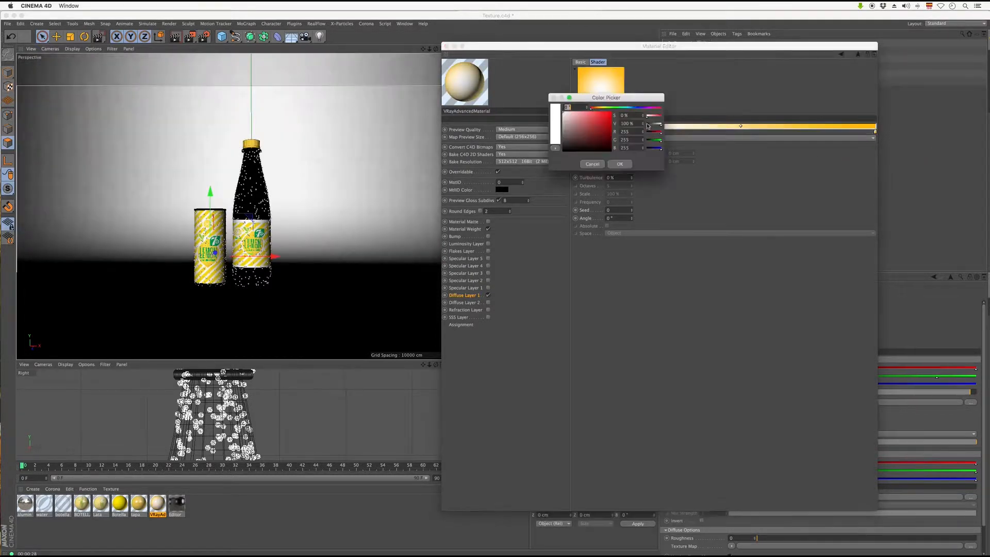
{"action": "left_click", "coordinate": [591, 116]}
{"action": "left_click_drag", "start_coordinate": [596, 107], "coordinate": [600, 110]}
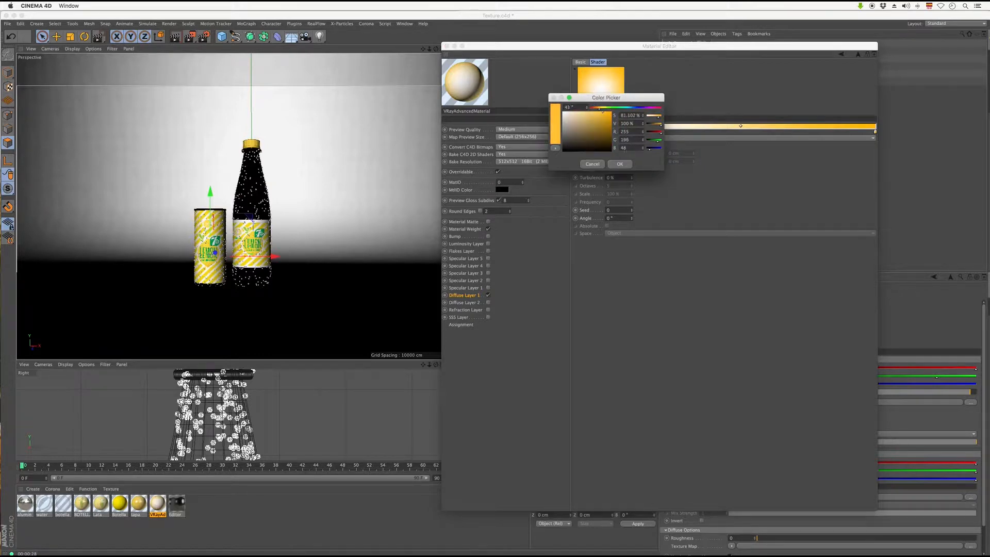
{"action": "left_click", "coordinate": [620, 164]}
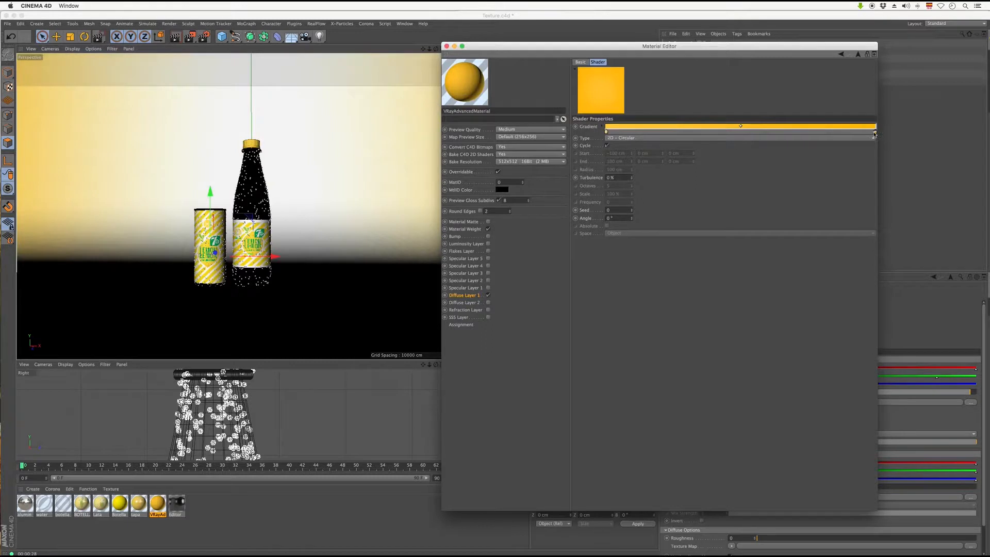
Shift the gradient's end knot to a deeper orange and pull both that knot and the interpolation bias inward.
{"action": "double_click", "coordinate": [874, 132]}
{"action": "left_click_drag", "start_coordinate": [869, 109], "coordinate": [865, 110]}
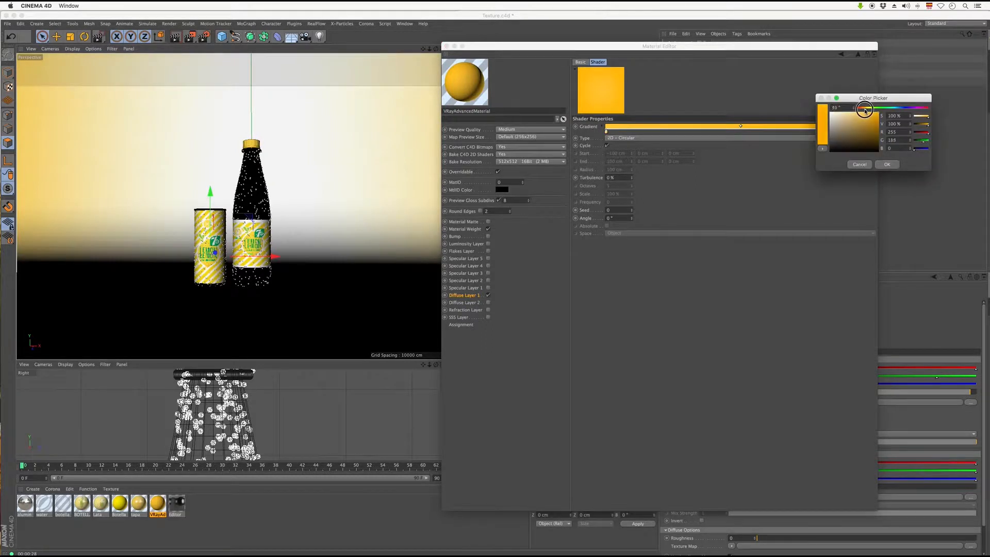
{"action": "left_click", "coordinate": [887, 164]}
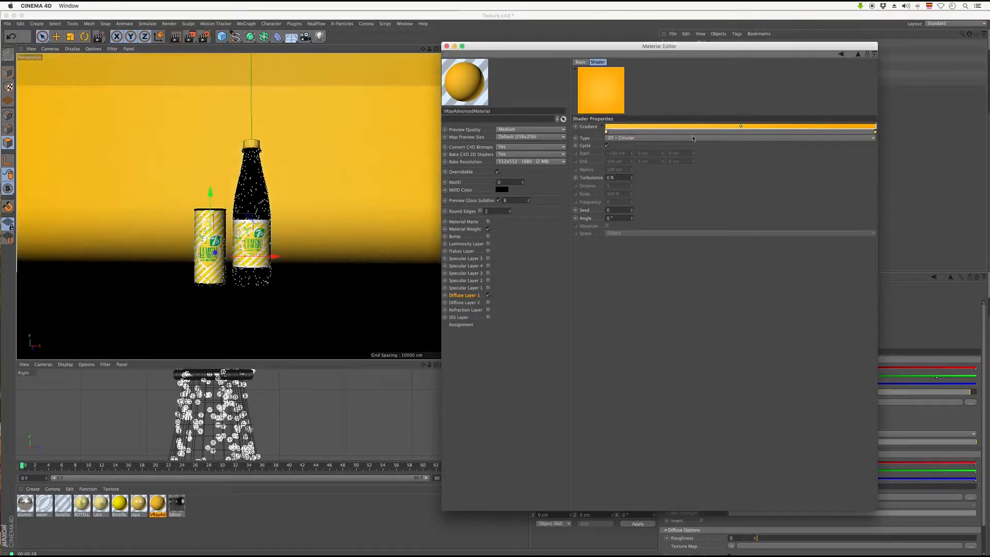
{"action": "left_click_drag", "start_coordinate": [741, 126], "coordinate": [678, 126]}
{"action": "left_click_drag", "start_coordinate": [875, 132], "coordinate": [763, 132]}
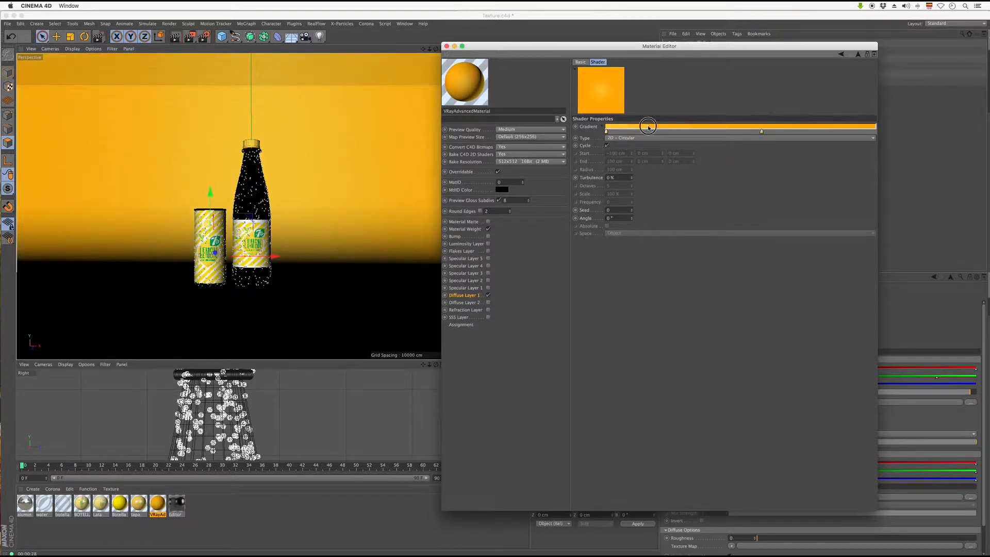
{"action": "left_click_drag", "start_coordinate": [648, 125], "coordinate": [685, 126]}
Apply the orange gradient material to the L Shape Stage with UVW Mapping, Offset V -14% and Tiles V 0.76.
{"action": "left_click_drag", "start_coordinate": [157, 504], "coordinate": [249, 343]}
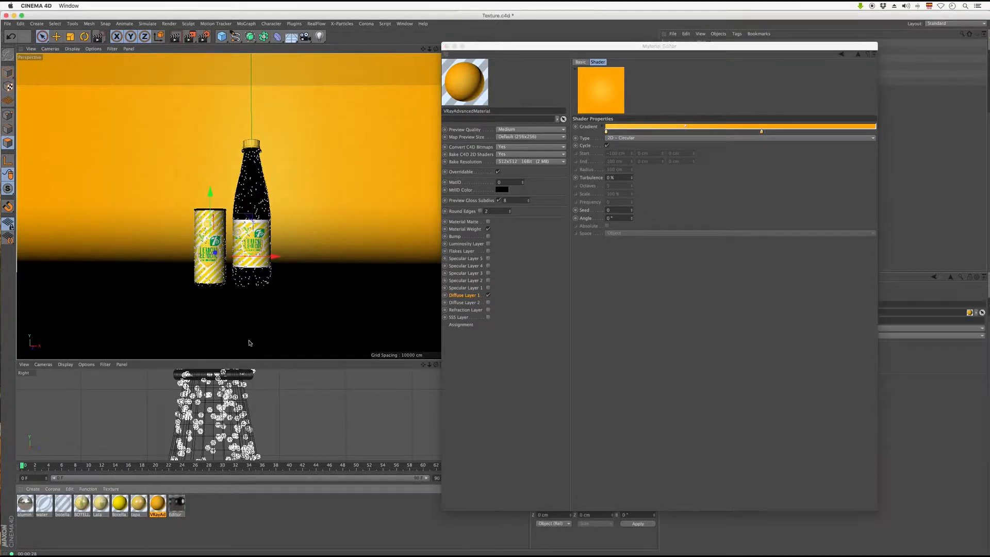
{"action": "left_click", "coordinate": [447, 46]}
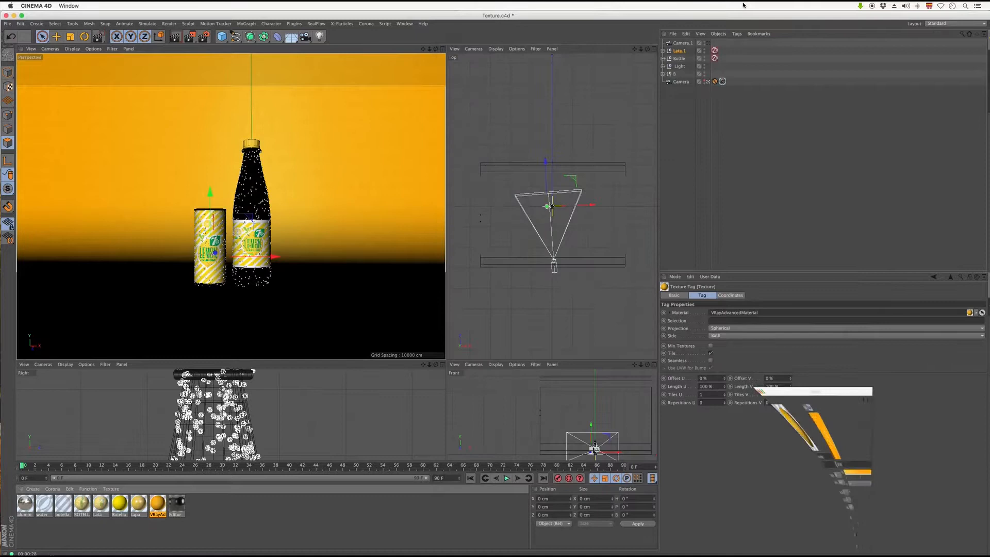
{"action": "left_click", "coordinate": [662, 74]}
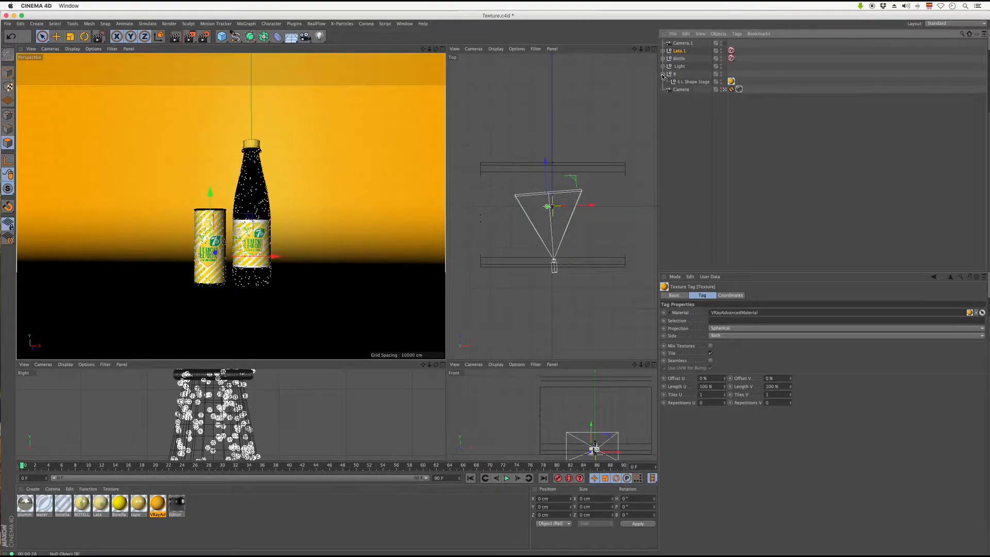
{"action": "left_click", "coordinate": [731, 81]}
{"action": "mouse_move", "coordinate": [792, 397]}
{"action": "left_mouse_down"}
{"action": "mouse_move", "coordinate": [789, 405]}
{"action": "mouse_move", "coordinate": [792, 382]}
{"action": "left_mouse_up"}
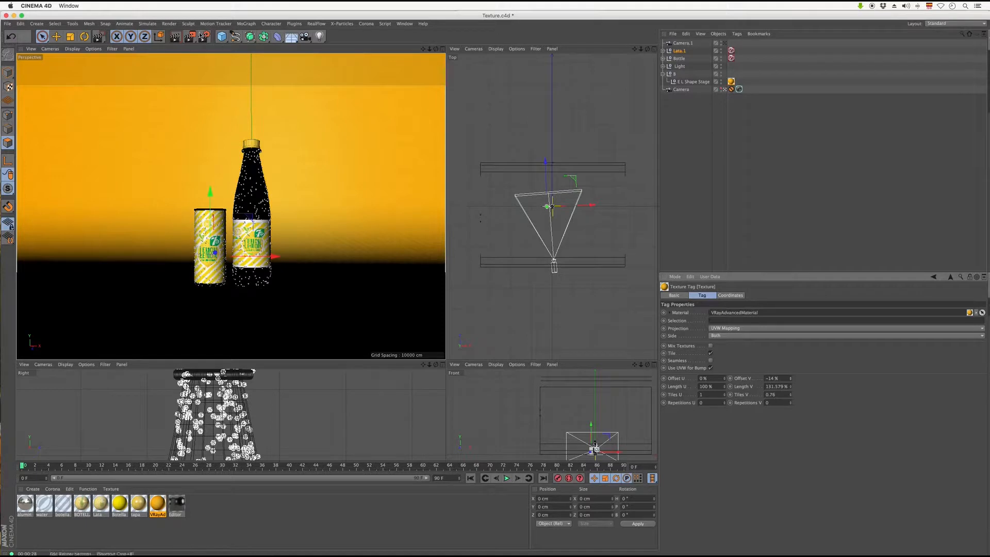
Preview the products in an Interactive Render Region, make the Pre render setting active, and turn the region off when done.
{"action": "left_click", "coordinate": [203, 35]}
{"action": "left_click", "coordinate": [227, 147]}
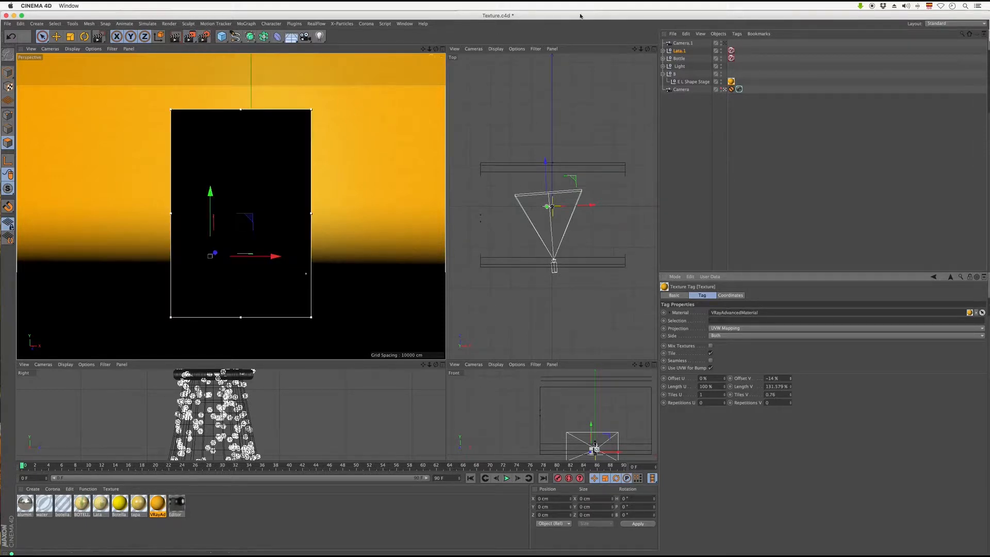
{"action": "left_click", "coordinate": [204, 36]}
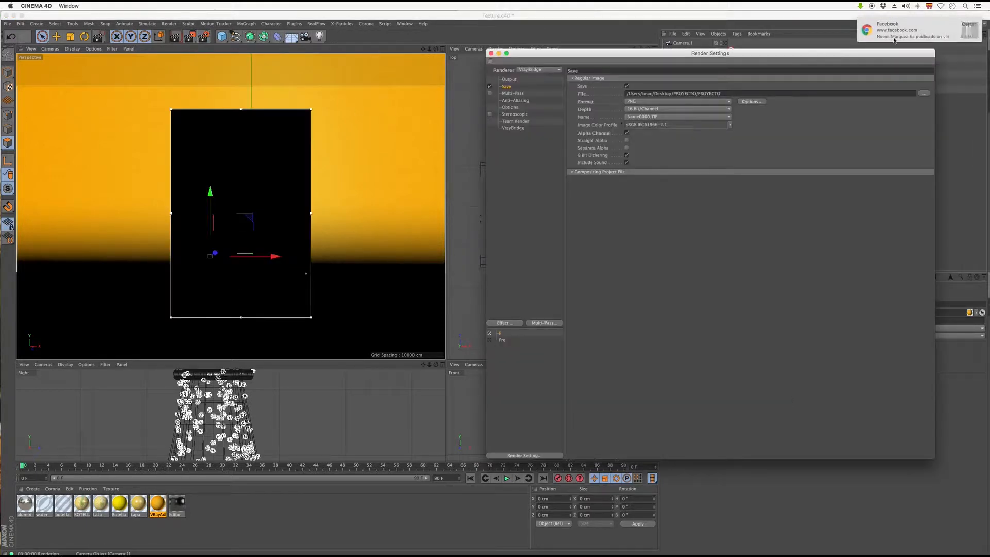
{"action": "left_click", "coordinate": [967, 24]}
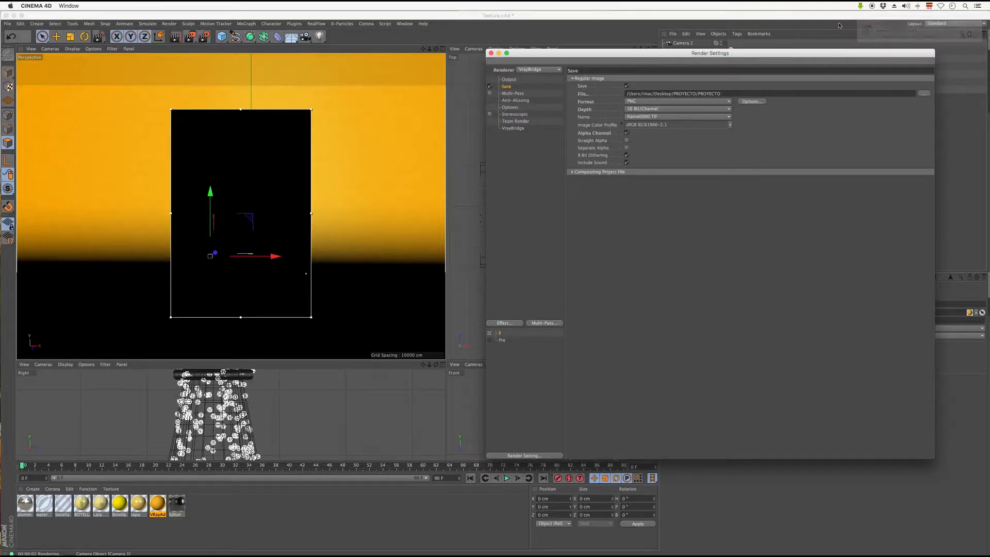
{"action": "left_click", "coordinate": [513, 128]}
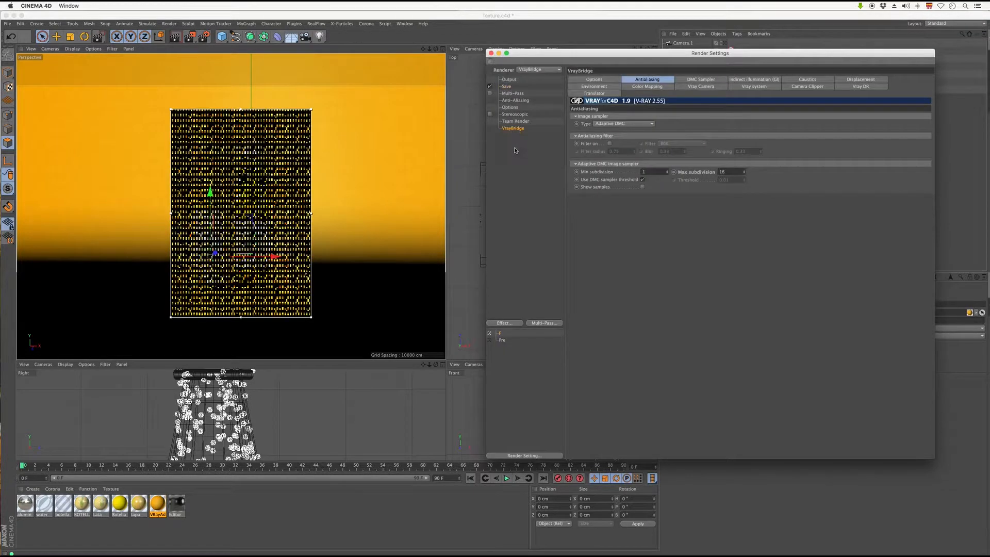
{"action": "left_click", "coordinate": [494, 342]}
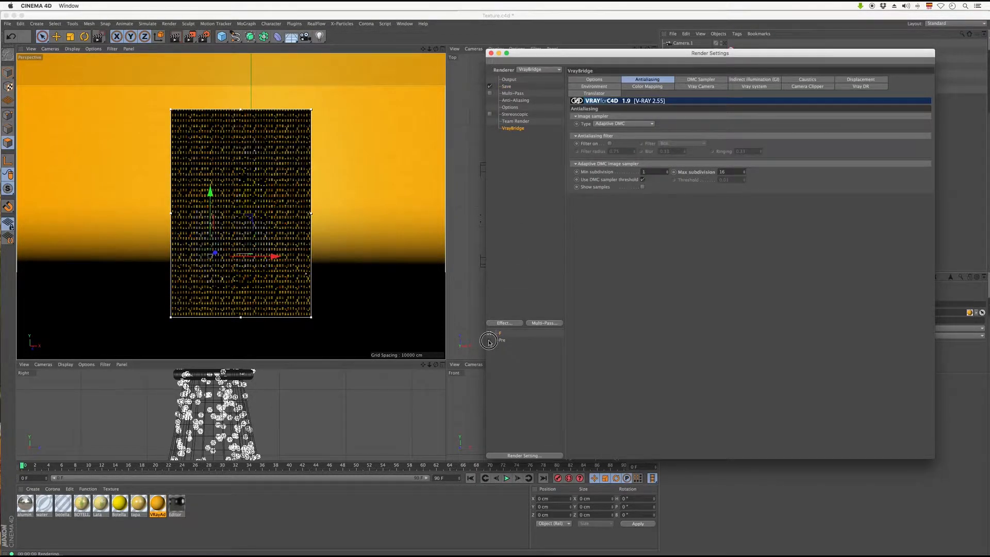
{"action": "left_click", "coordinate": [491, 53]}
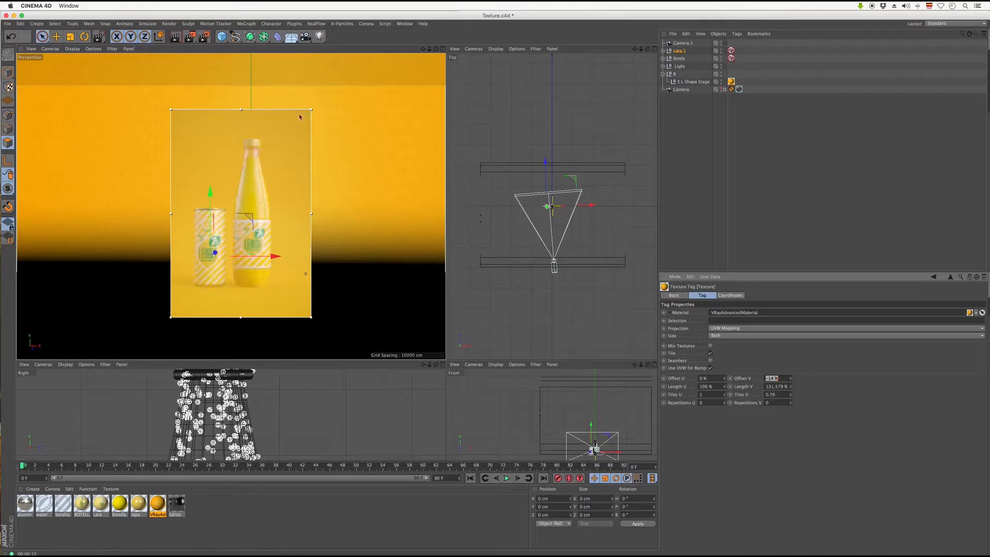
{"action": "left_click_drag", "start_coordinate": [190, 36], "coordinate": [217, 151]}
Set Vignetting effects to 4.97 in the Camera's VrayPhysicalCamera tag.
{"action": "left_click", "coordinate": [739, 89]}
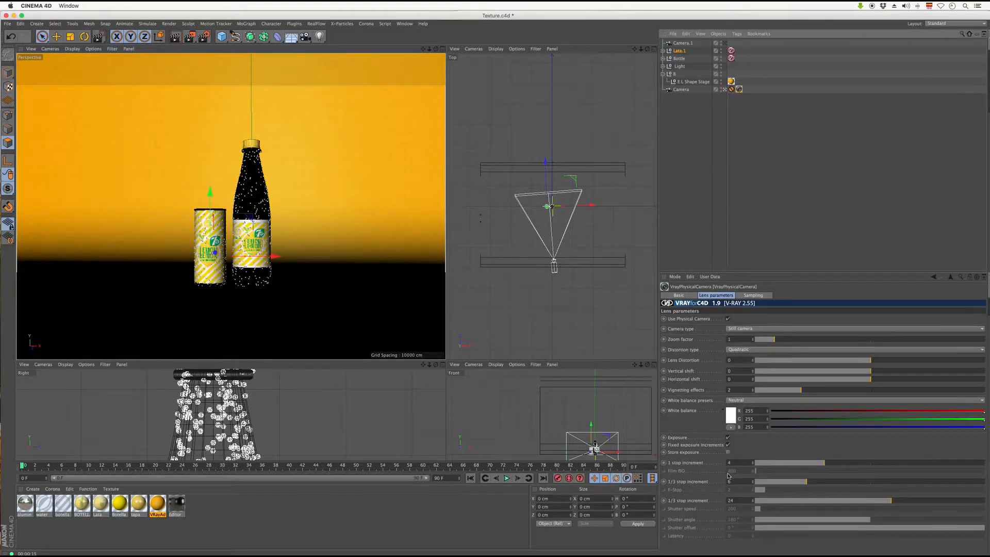
{"action": "left_click", "coordinate": [751, 296]}
{"action": "left_click", "coordinate": [735, 296]}
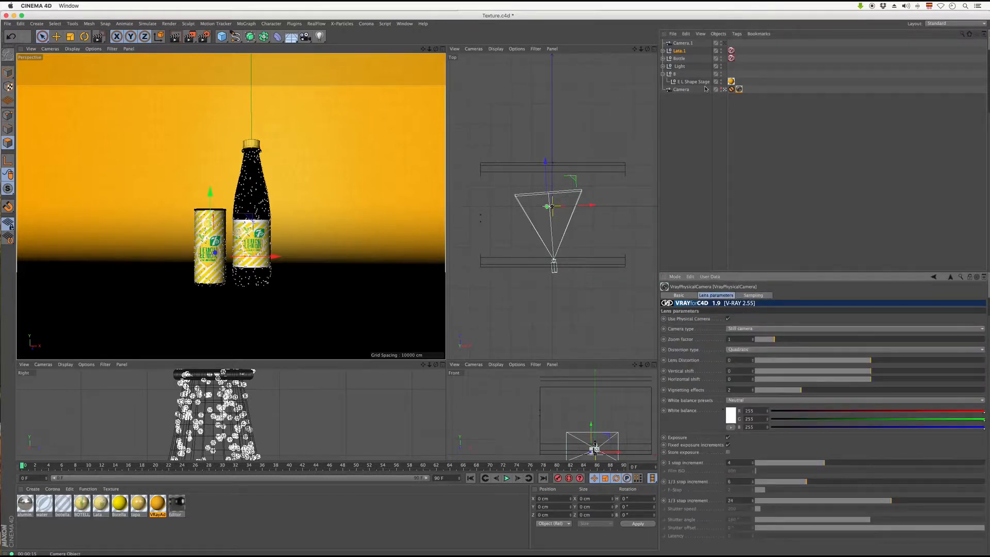
{"action": "left_click", "coordinate": [682, 90]}
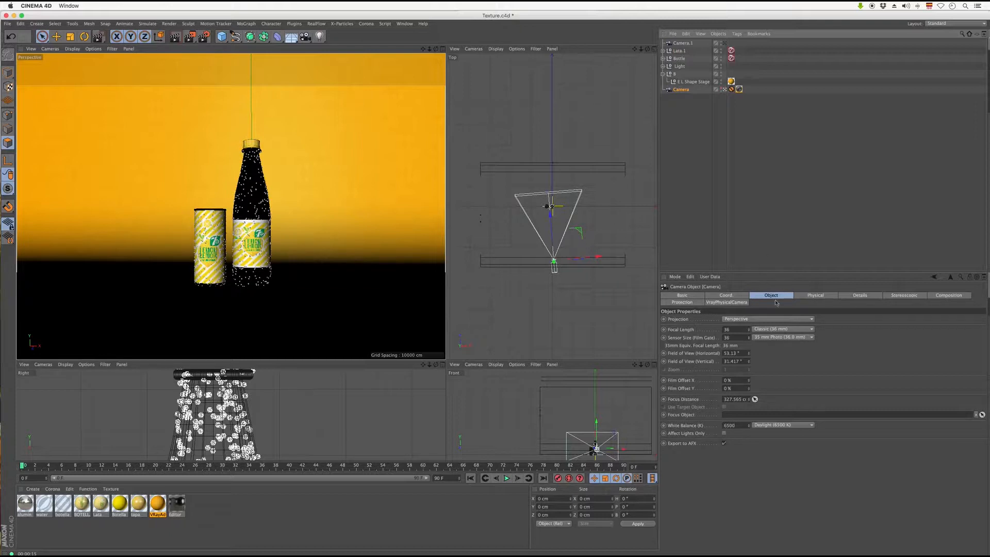
{"action": "left_click", "coordinate": [815, 296]}
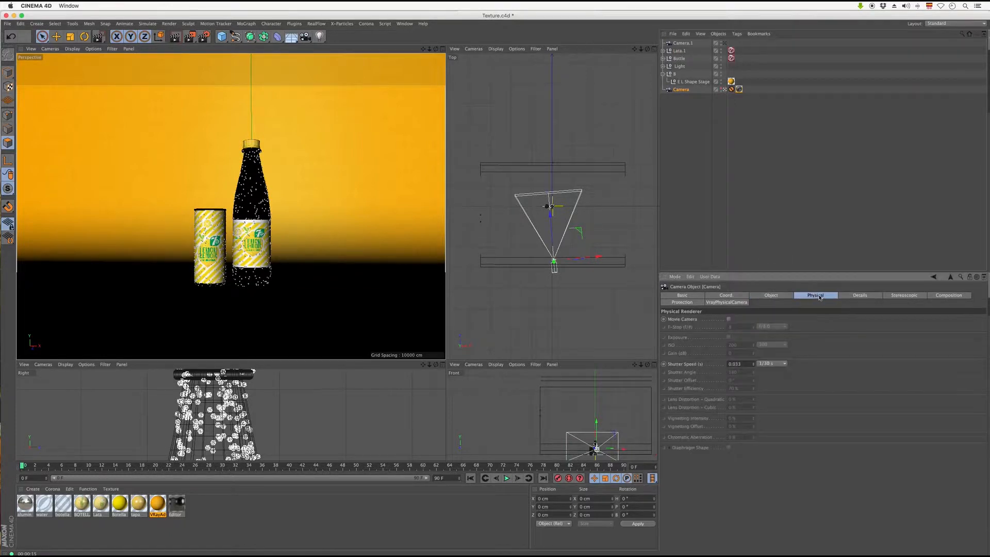
{"action": "left_click", "coordinate": [782, 295]}
{"action": "left_click", "coordinate": [739, 89]}
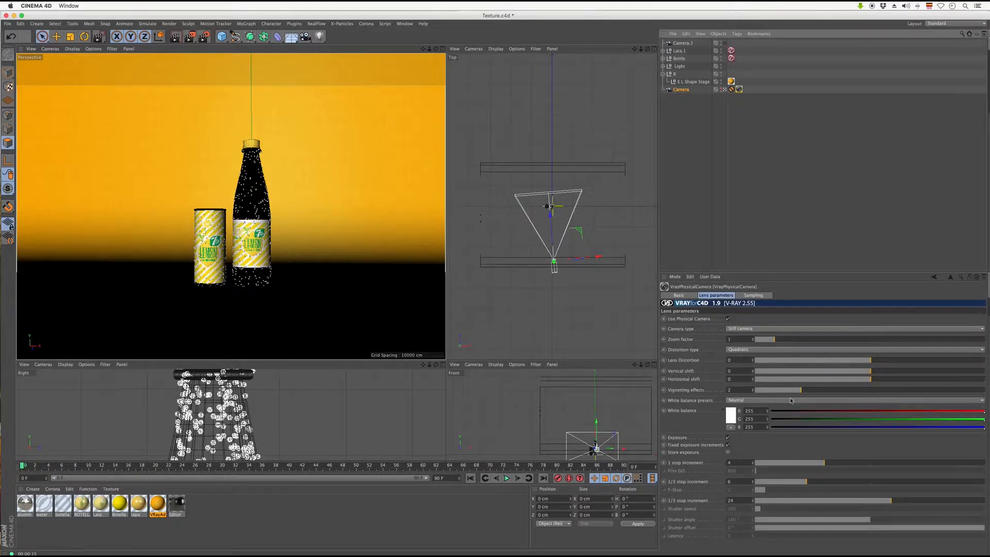
{"action": "left_click_drag", "start_coordinate": [801, 392], "coordinate": [871, 388]}
Set the Pre render setting's output width to 600 pixels with the locked ratio and disable saving the image.
{"action": "left_click", "coordinate": [204, 36]}
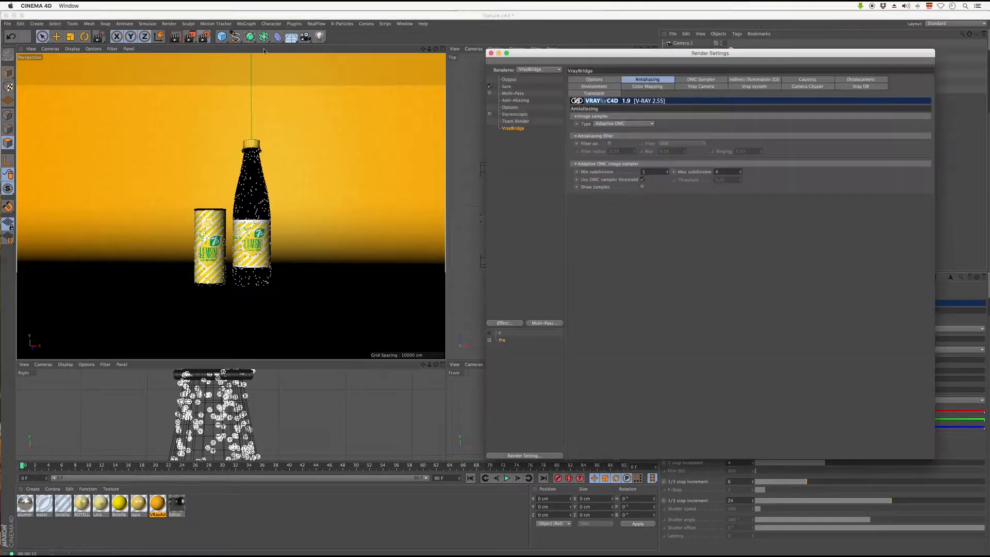
{"action": "left_click", "coordinate": [510, 87]}
{"action": "left_click", "coordinate": [510, 80]}
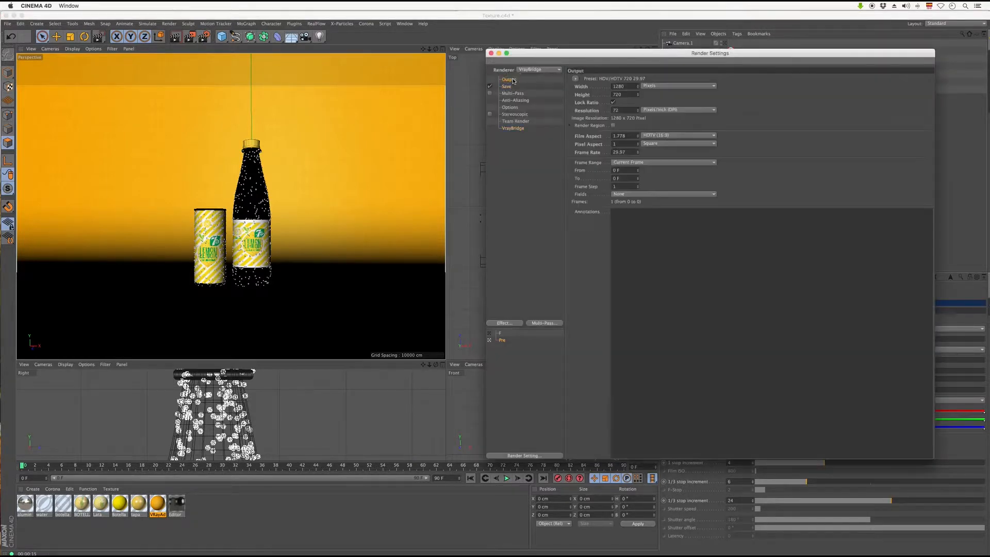
{"action": "double_click", "coordinate": [619, 86]}
{"action": "type", "text": "600"}
{"action": "key", "text": "Return"}
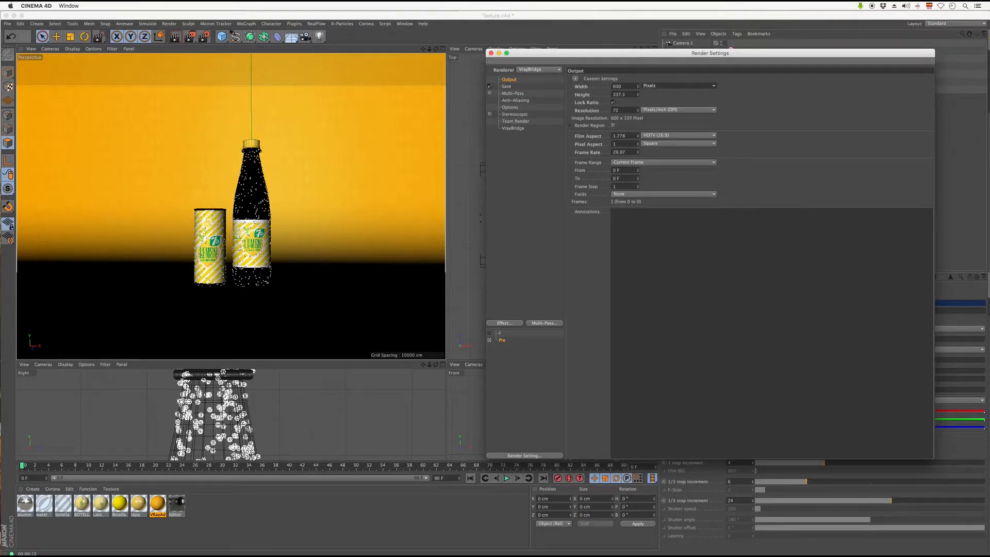
{"action": "left_click", "coordinate": [490, 87]}
Render the scene to the Picture Viewer and move its window clear of the render settings.
{"action": "left_click", "coordinate": [189, 36]}
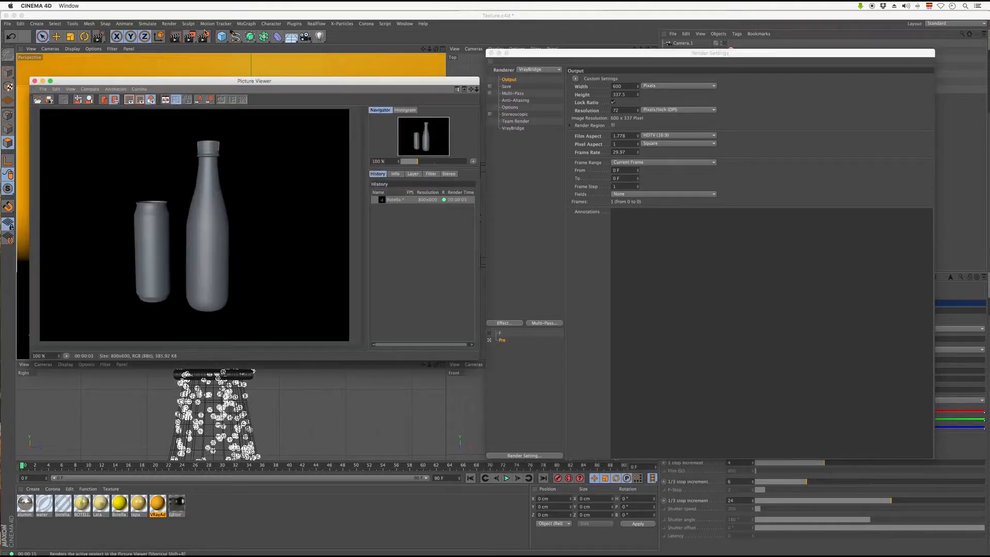
{"action": "left_click_drag", "start_coordinate": [379, 85], "coordinate": [700, 36]}
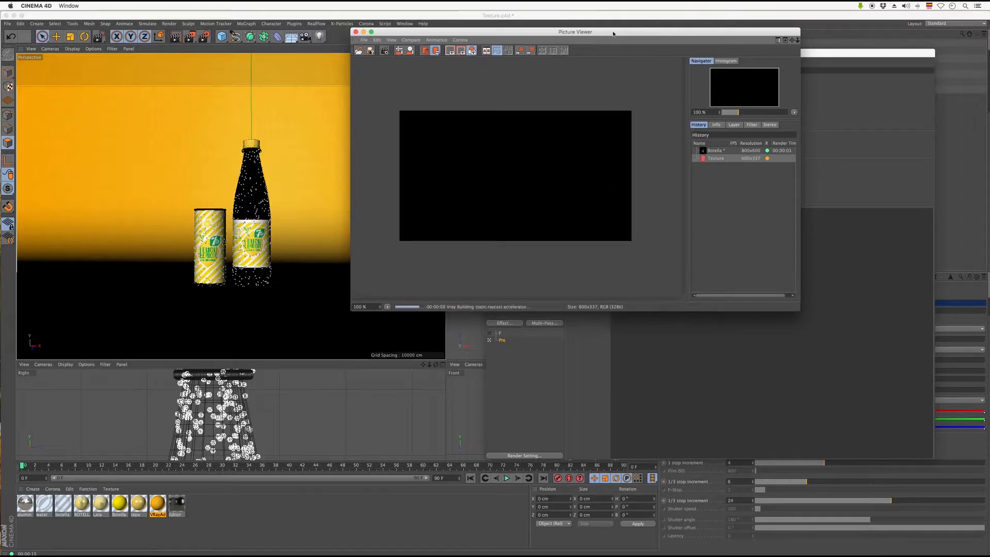
{"action": "left_click_drag", "start_coordinate": [613, 34], "coordinate": [288, 14]}
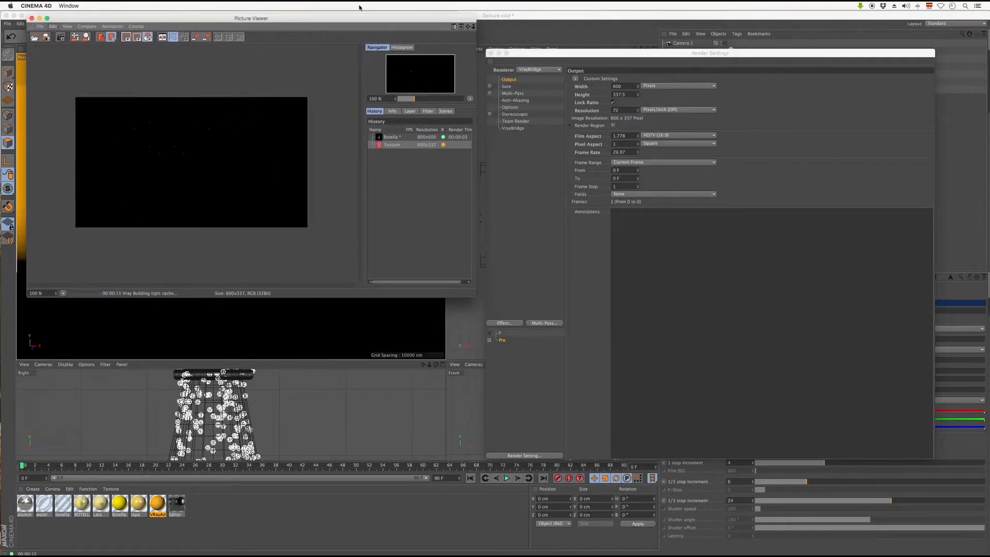
{"action": "left_click_drag", "start_coordinate": [341, 19], "coordinate": [320, 20]}
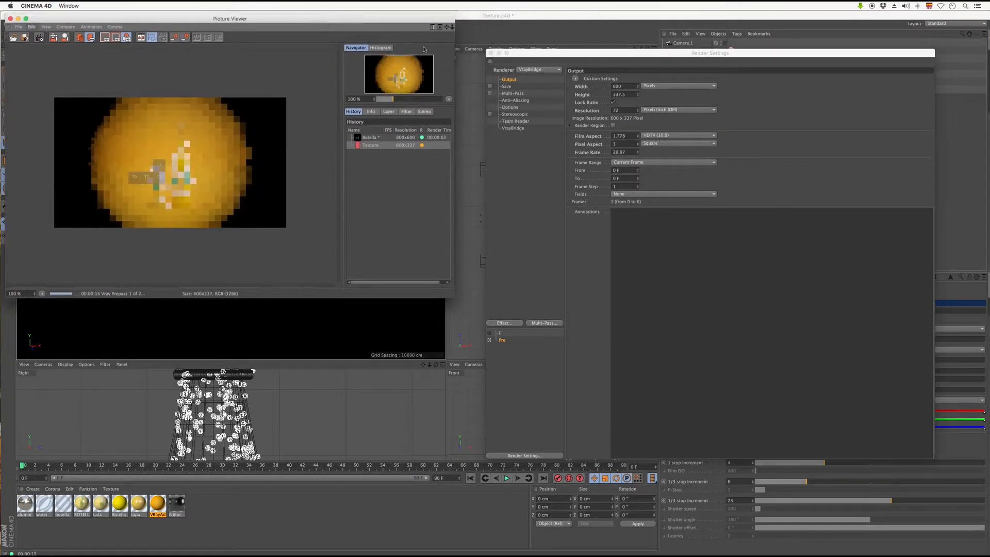
Set Vignetting effects to 2 in the VrayPhysicalCamera tag and reposition the Picture Viewer window.
{"action": "left_click", "coordinate": [500, 53]}
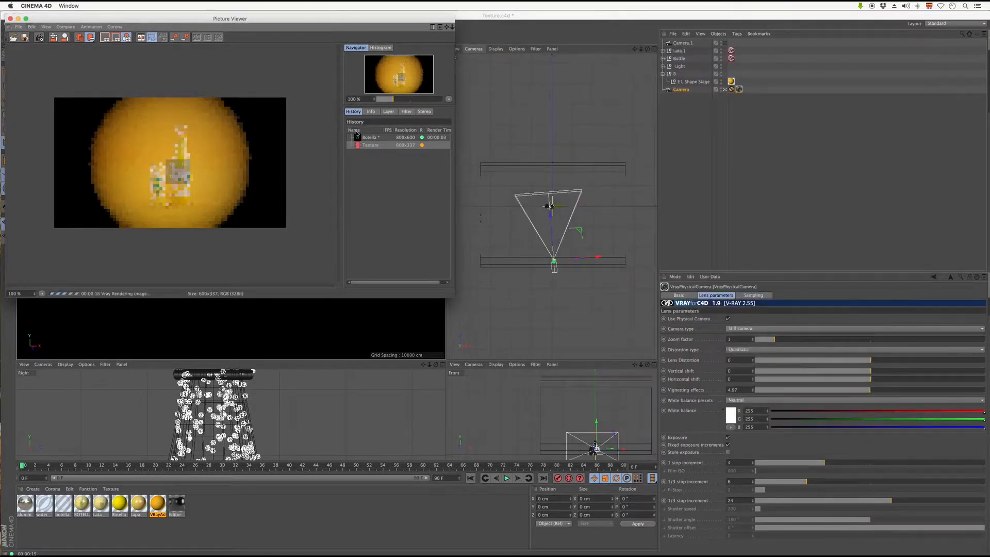
{"action": "left_click", "coordinate": [735, 390]}
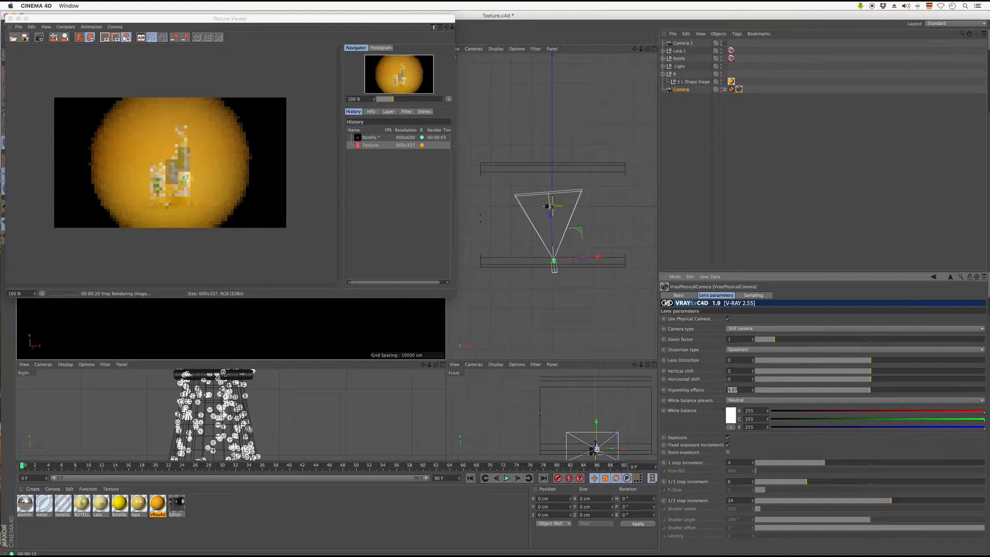
{"action": "type", "text": "2"}
{"action": "left_click", "coordinate": [272, 34]}
{"action": "left_click_drag", "start_coordinate": [271, 20], "coordinate": [285, 68]}
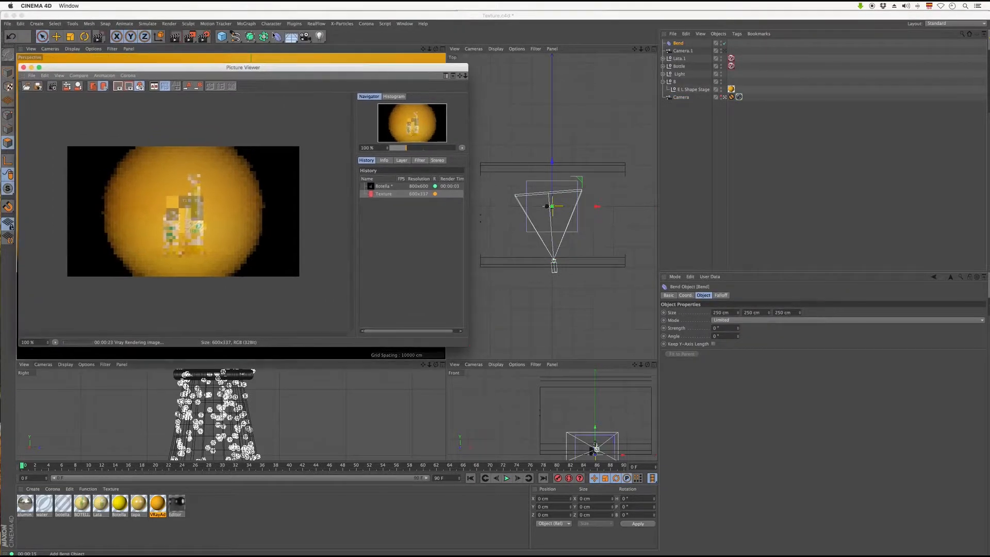
Restart the render in the Picture Viewer, stopping the one in progress, and move its window clear of the preview area.
{"action": "left_click", "coordinate": [194, 39]}
{"action": "left_click", "coordinate": [544, 196]}
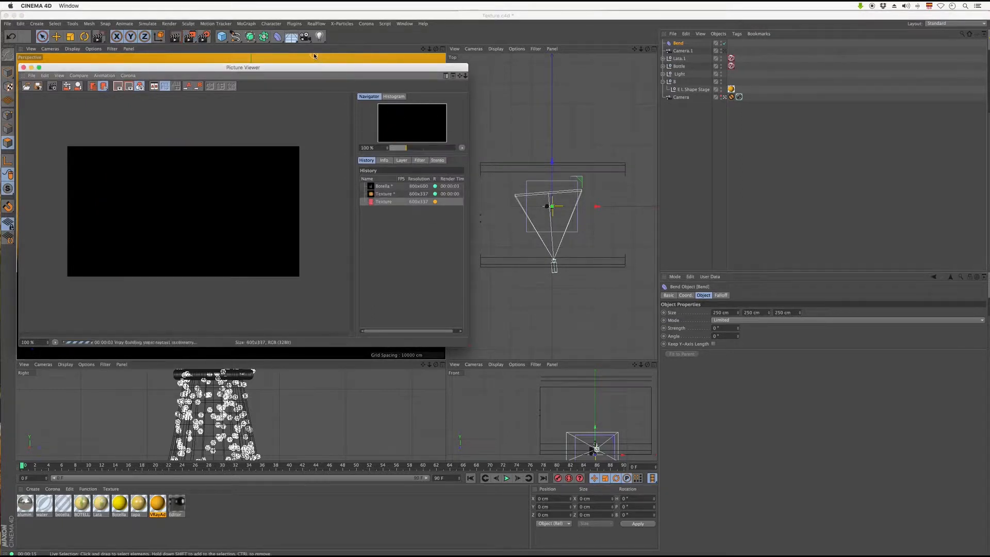
{"action": "left_click_drag", "start_coordinate": [311, 67], "coordinate": [450, 71]}
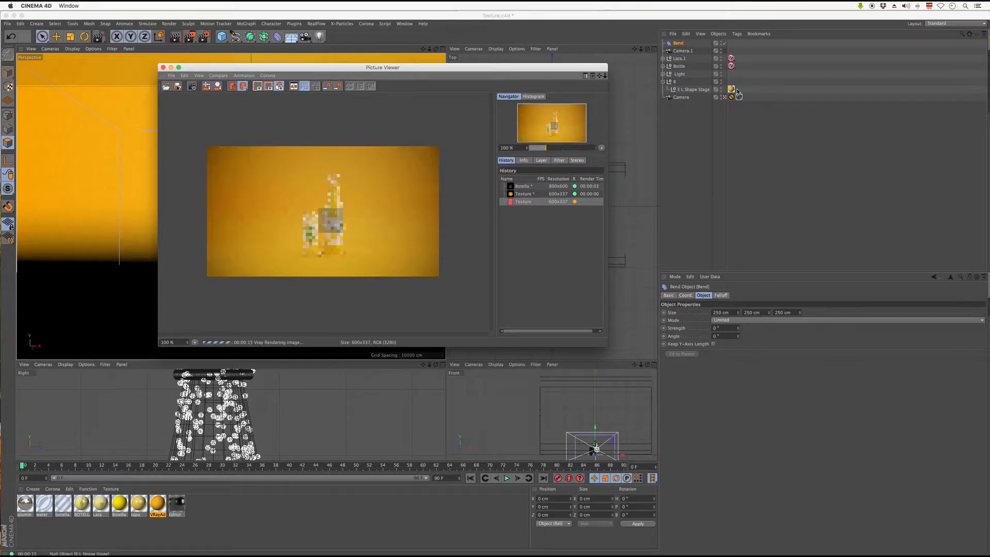
Delete the Bend object from the scene.
{"action": "left_click", "coordinate": [679, 45]}
{"action": "key", "text": "Delete"}
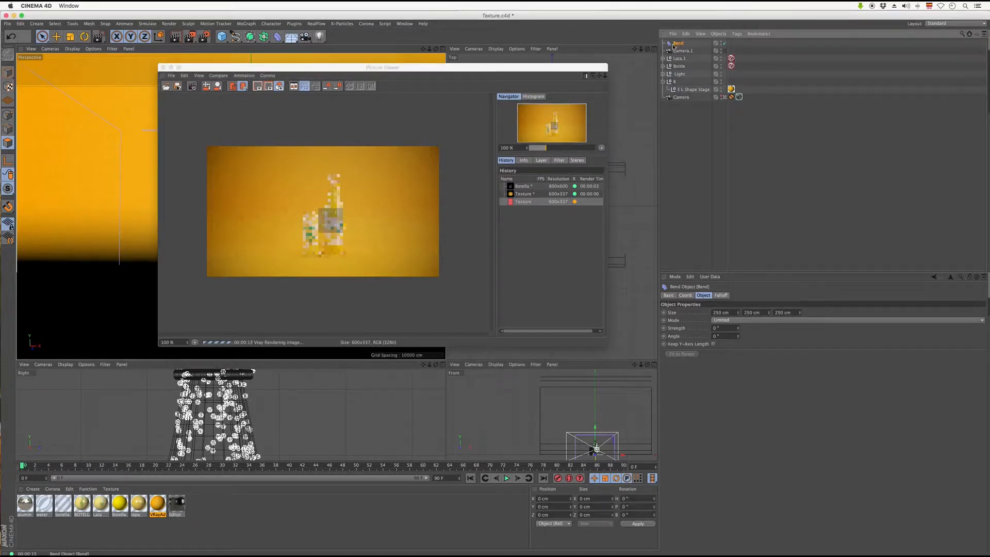
Set Vignetting effects to 3 in the Camera's VrayPhysicalCamera tag.
{"action": "left_click", "coordinate": [739, 89]}
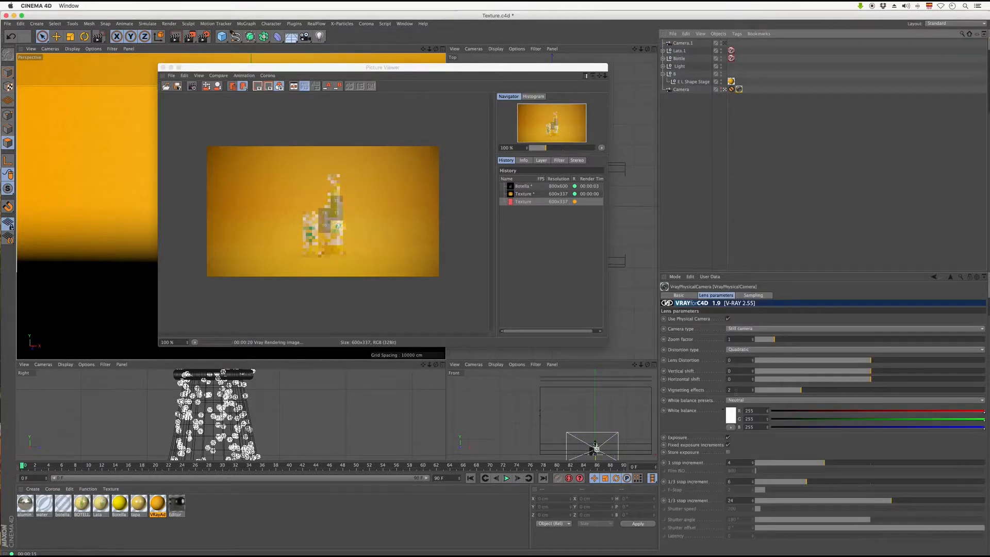
{"action": "left_click", "coordinate": [730, 390]}
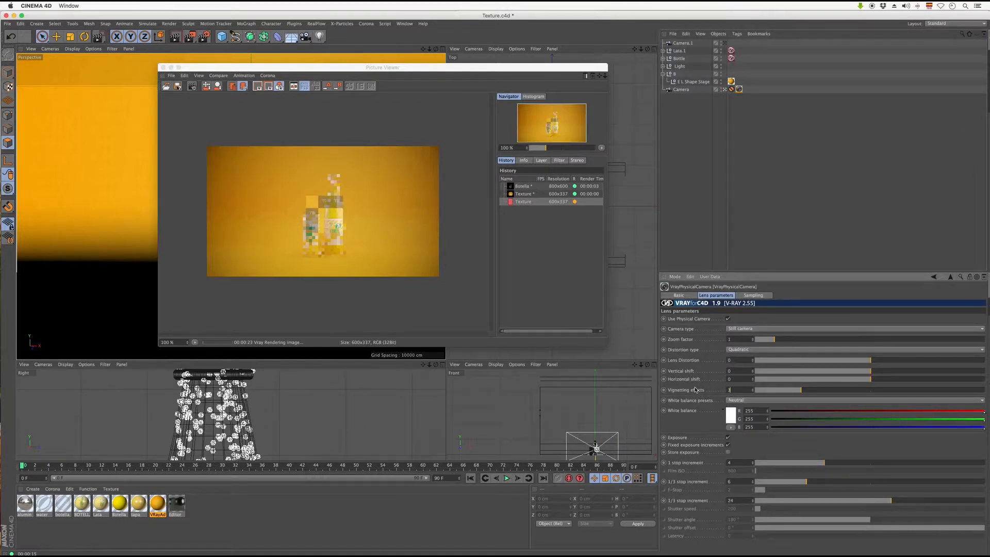
{"action": "type", "text": "3"}
{"action": "key", "text": "Return"}
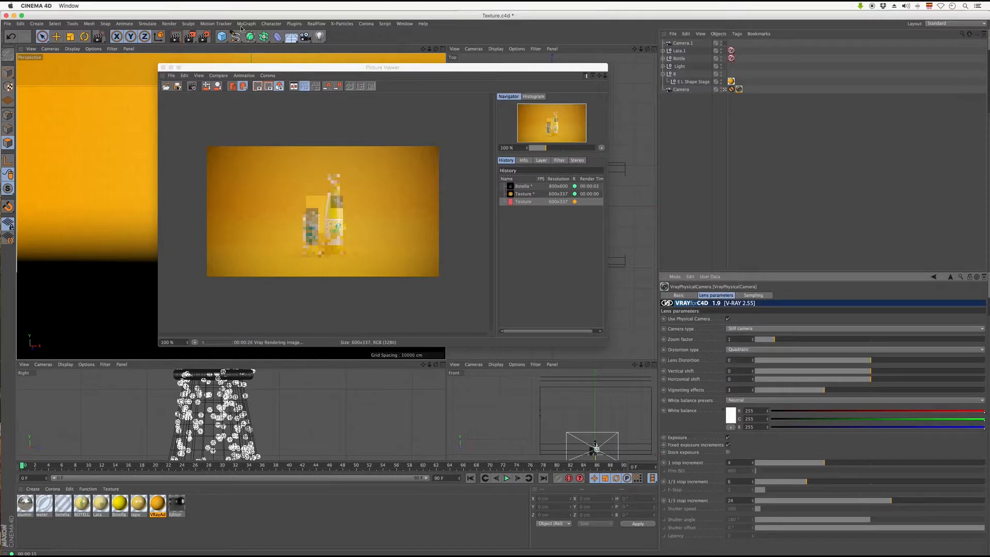
Stop the running render, render the scene again with the stronger vignetting and move the Picture Viewer off the perspective view.
{"action": "left_click", "coordinate": [190, 37]}
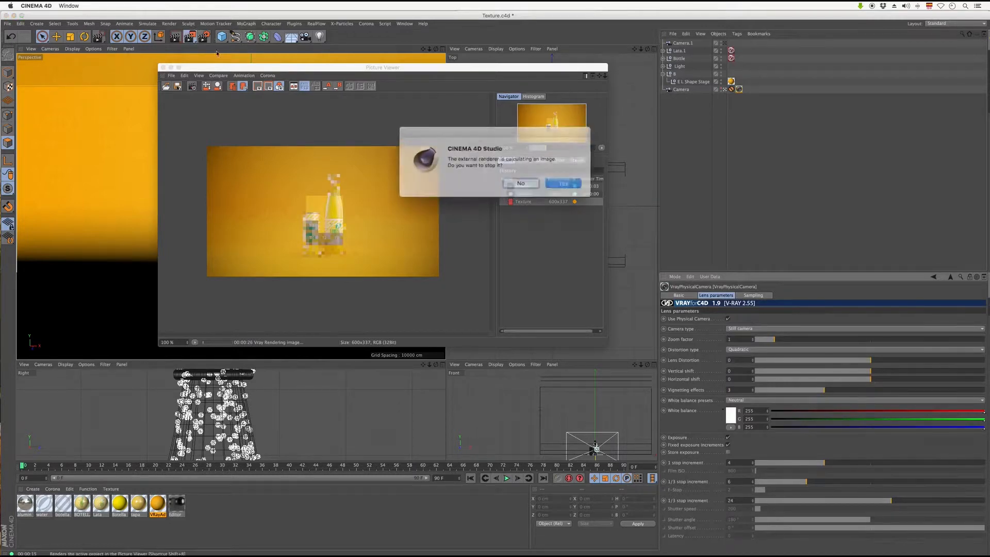
{"action": "left_click", "coordinate": [553, 180]}
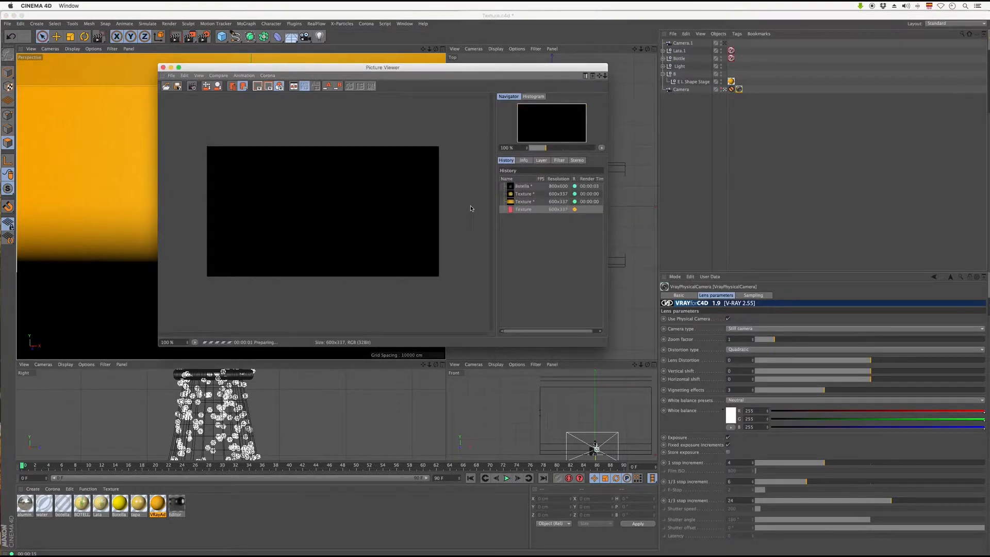
{"action": "left_click_drag", "start_coordinate": [382, 67], "coordinate": [763, 15]}
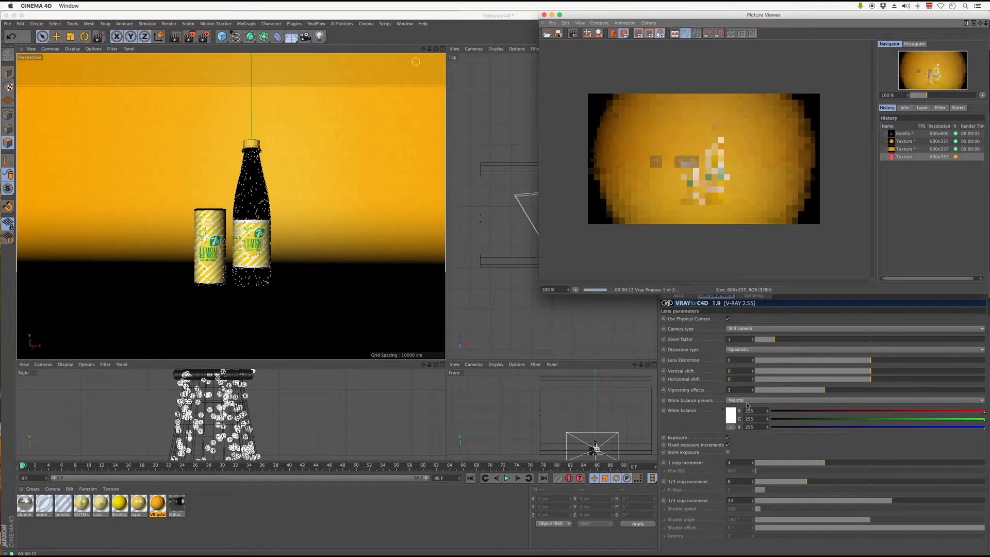
Return Vignetting effects to 2 in the VrayPhysicalCamera tag and close the Picture Viewer, stopping its render.
{"action": "left_click_drag", "start_coordinate": [736, 390], "coordinate": [718, 386]}
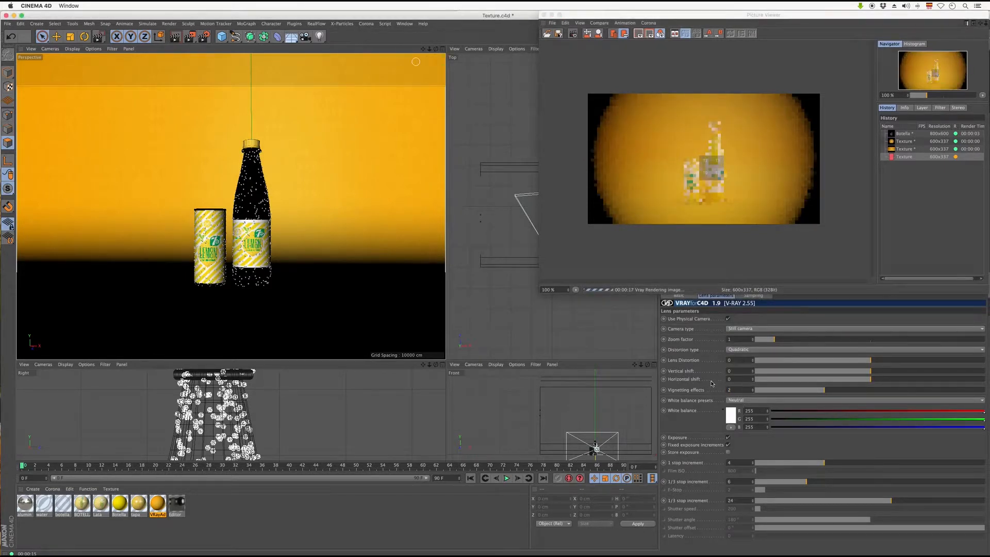
{"action": "key", "text": "Return"}
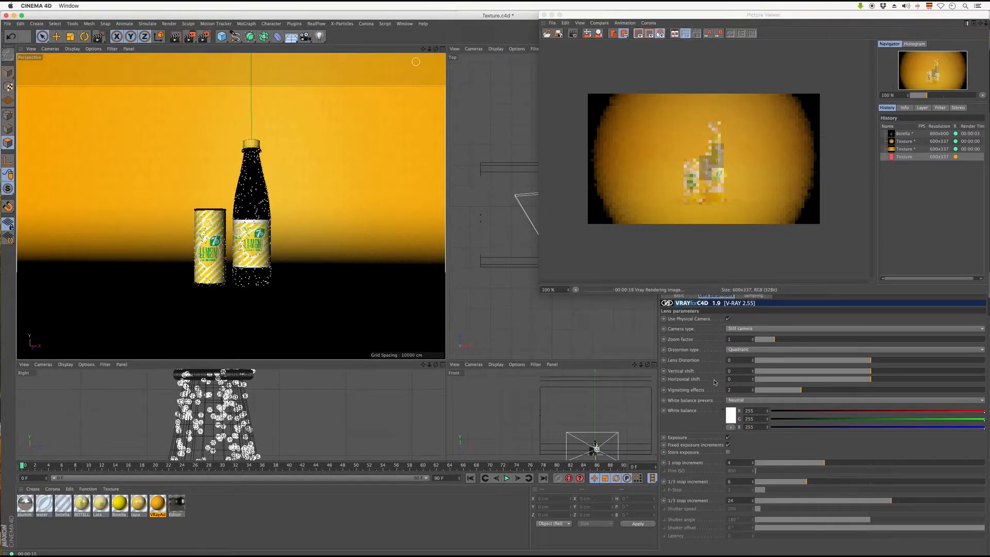
{"action": "left_click", "coordinate": [543, 14]}
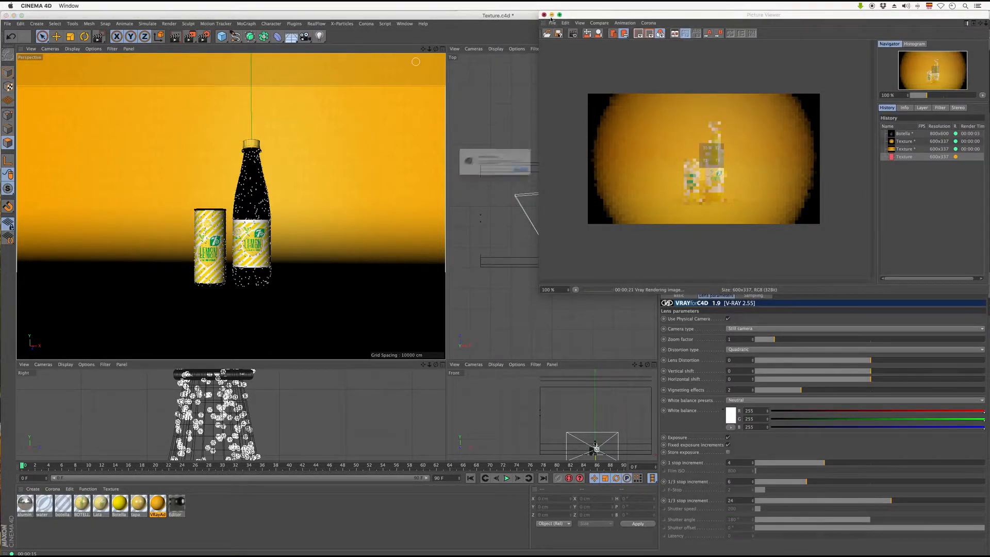
{"action": "left_click", "coordinate": [556, 182]}
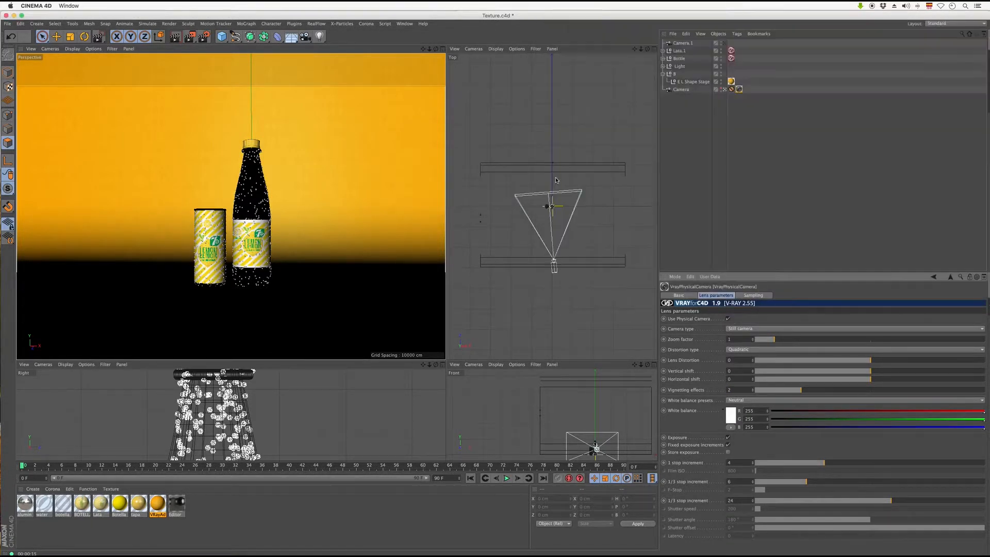
Maximize the perspective view and examine the bottle and can up close through Camera.1.
{"action": "left_click", "coordinate": [446, 84]}
{"action": "left_click_drag", "start_coordinate": [446, 84], "coordinate": [354, 99]}
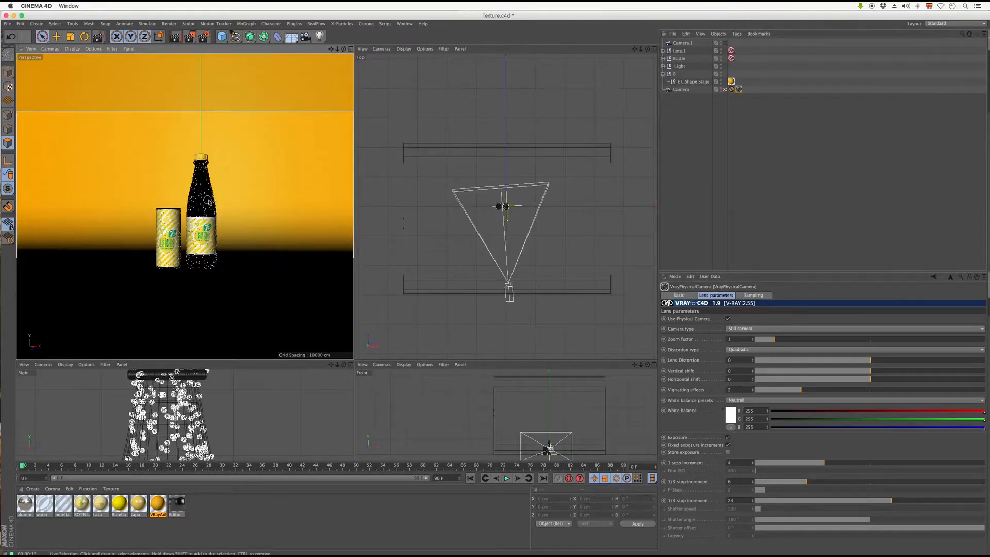
{"action": "left_click", "coordinate": [731, 58]}
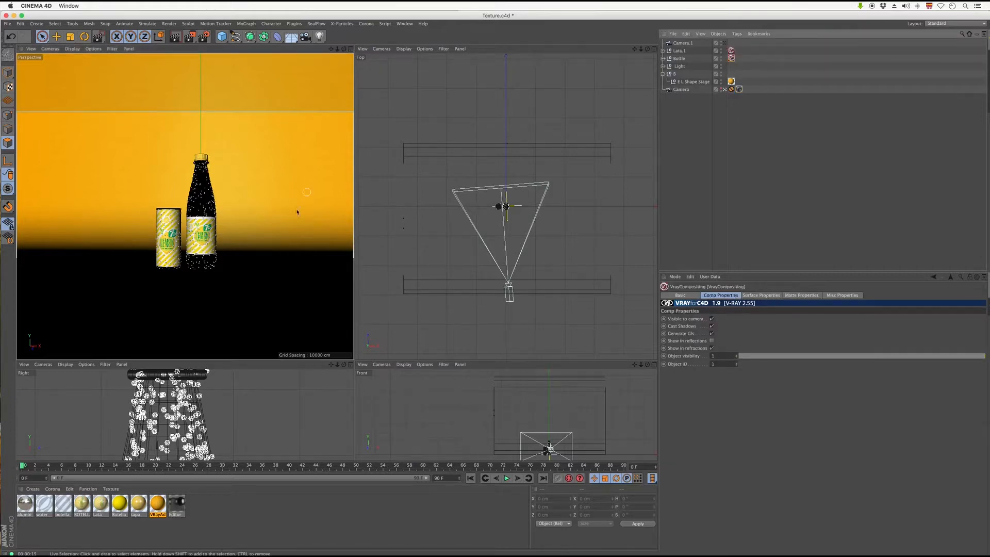
{"action": "left_click", "coordinate": [351, 49]}
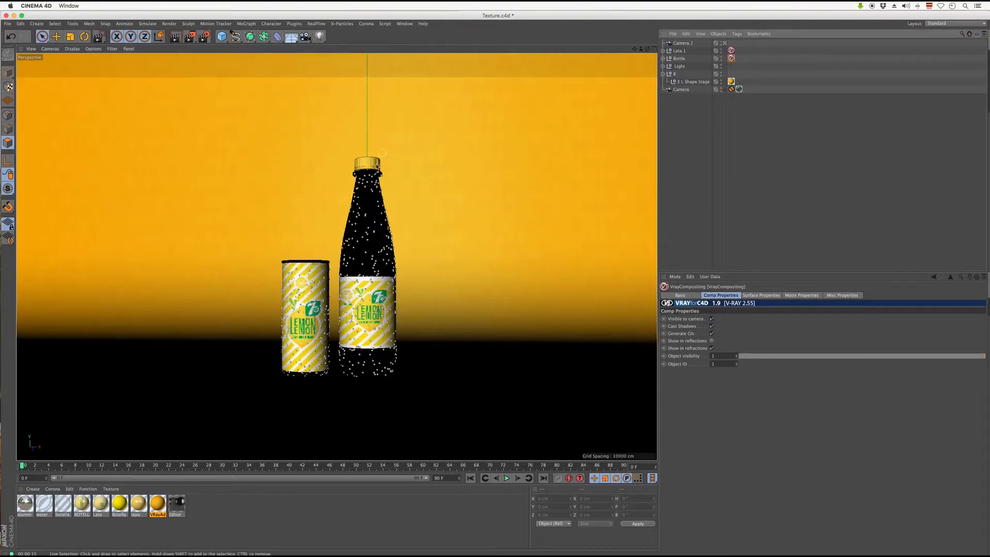
{"action": "scroll", "coordinate": [373, 170], "scroll_direction": "up", "scroll_amount": 10}
{"action": "scroll", "coordinate": [372, 173], "scroll_direction": "down", "scroll_amount": 5}
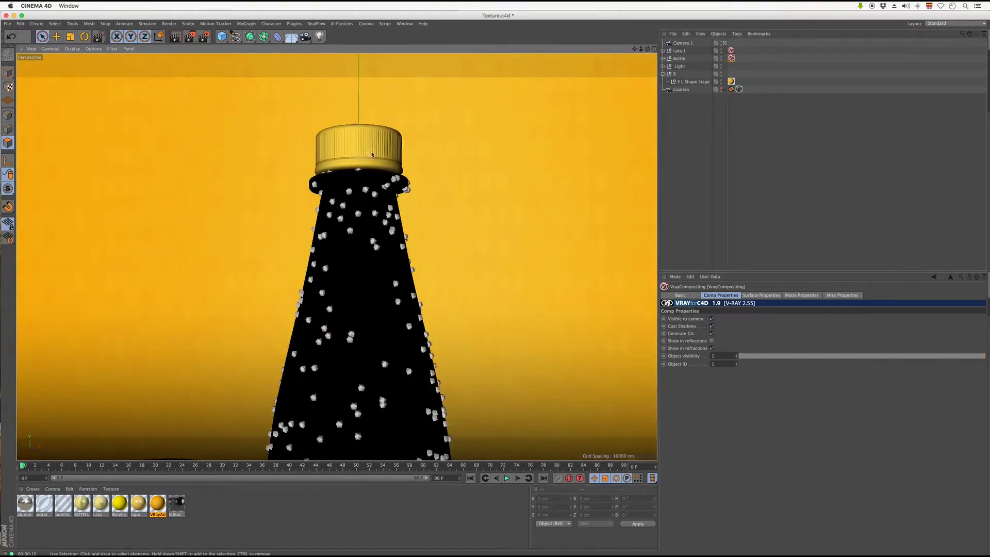
{"action": "scroll", "coordinate": [368, 151], "scroll_direction": "down", "scroll_amount": 5}
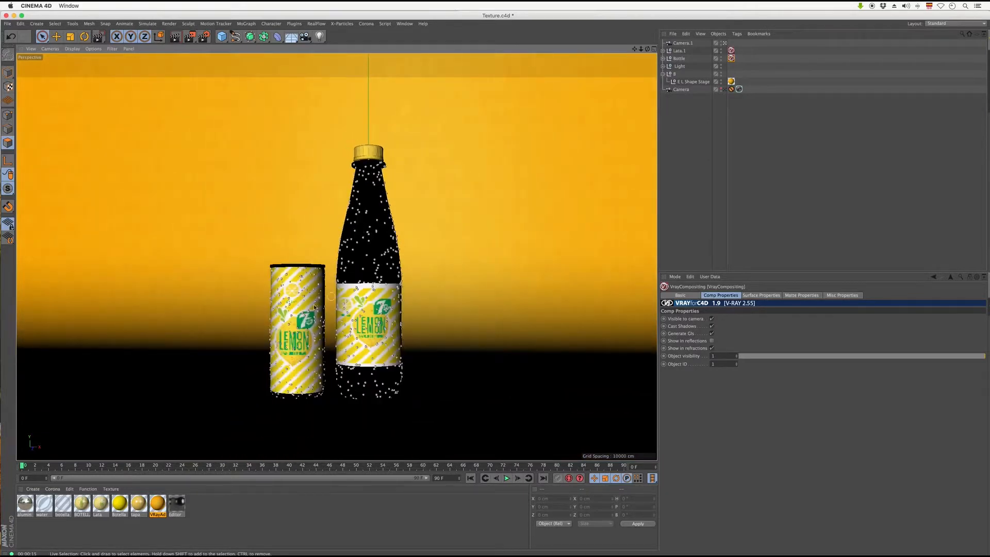
{"action": "scroll", "coordinate": [302, 314], "scroll_direction": "up", "scroll_amount": 2}
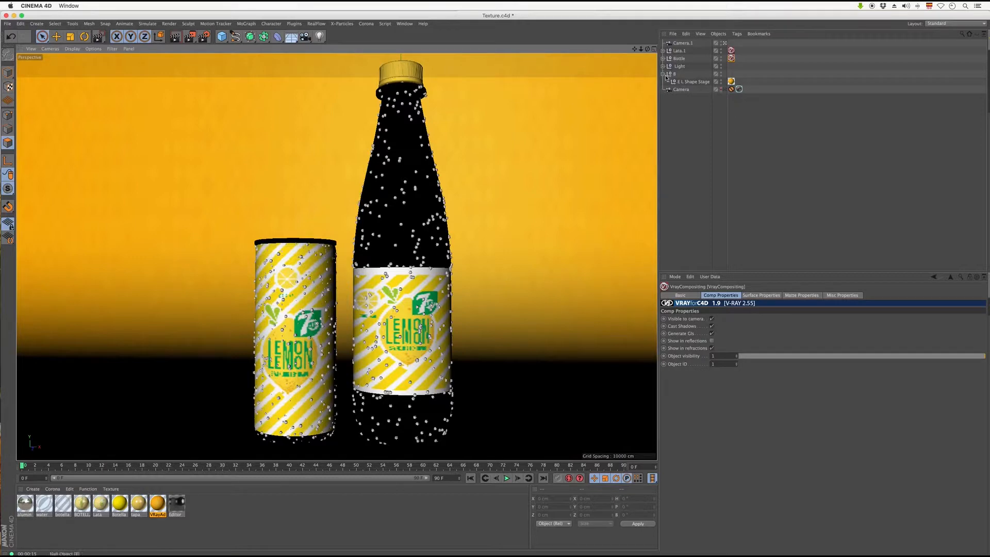
Examine the Object ID settings in the VrayCompositing tags of the Bottle group's etiqueta and Booleano objects, leaving the group collapsed.
{"action": "left_click", "coordinate": [663, 59]}
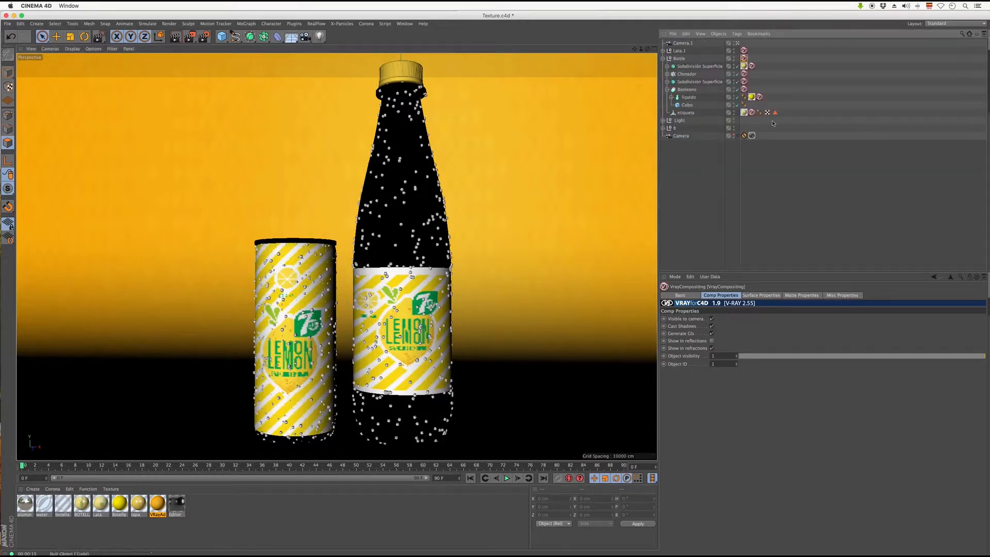
{"action": "left_click", "coordinate": [686, 113]}
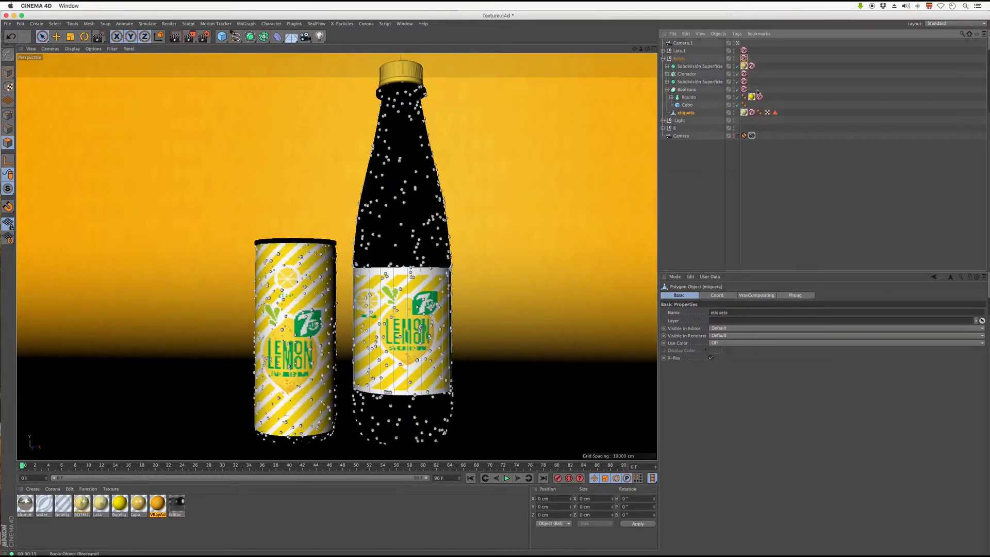
{"action": "left_click", "coordinate": [753, 112]}
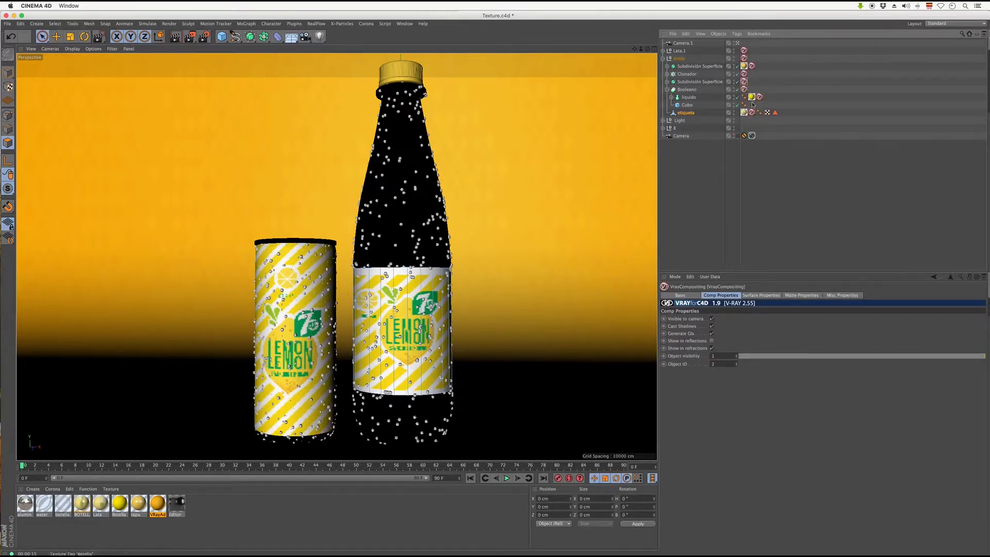
{"action": "left_click", "coordinate": [752, 113]}
{"action": "left_click", "coordinate": [745, 104]}
{"action": "left_click", "coordinate": [668, 90]}
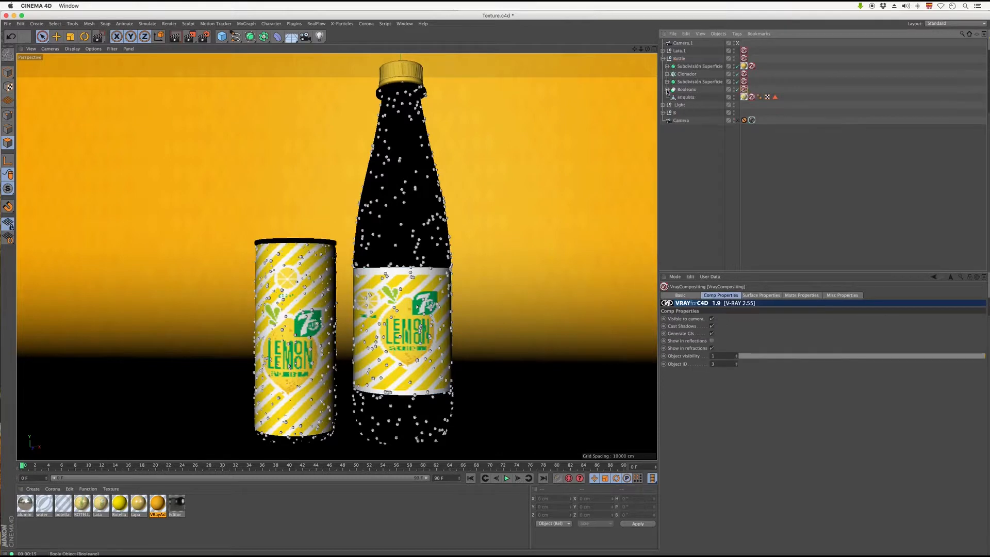
{"action": "left_click", "coordinate": [663, 59]}
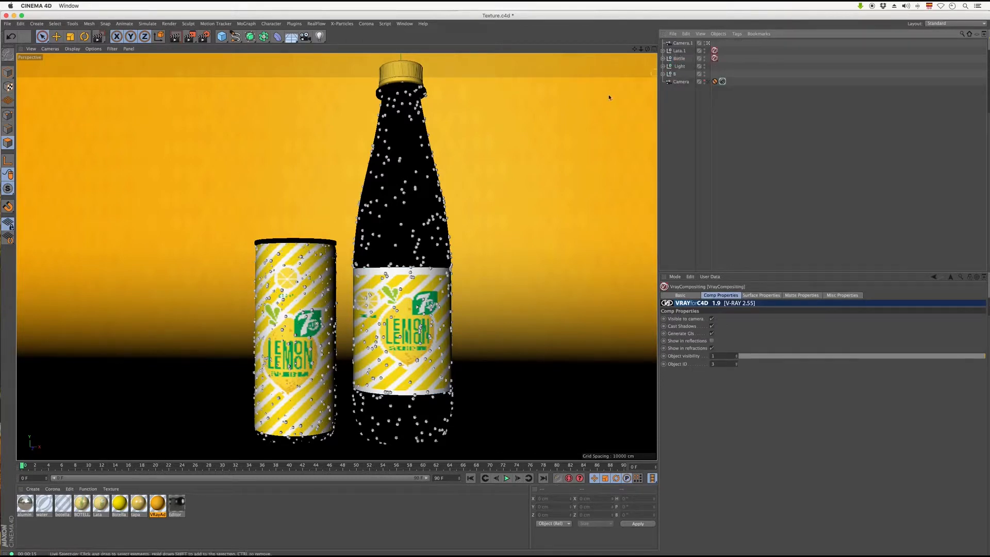
Switch the view back to Camera and hide Camera.1 in the viewport.
{"action": "left_click", "coordinate": [708, 81]}
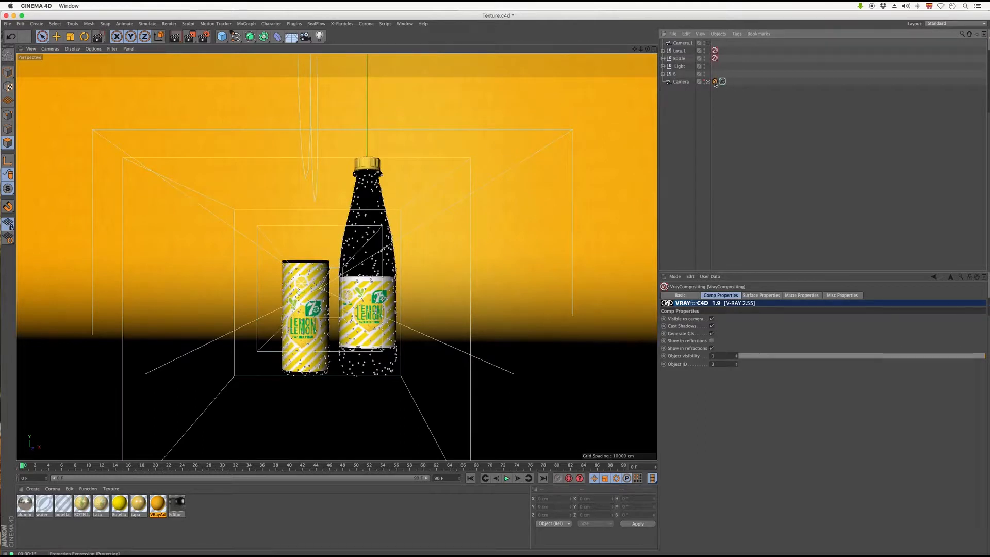
{"action": "left_click", "coordinate": [704, 42]}
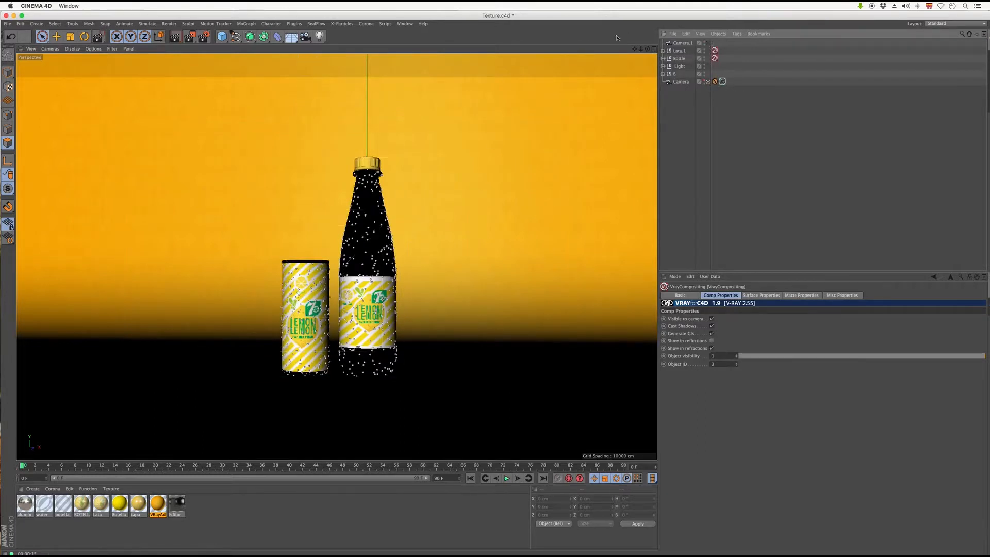
Open the V-Ray Multipass Manager and enlarge its window to show the full list of render channels.
{"action": "left_click", "coordinate": [295, 24]}
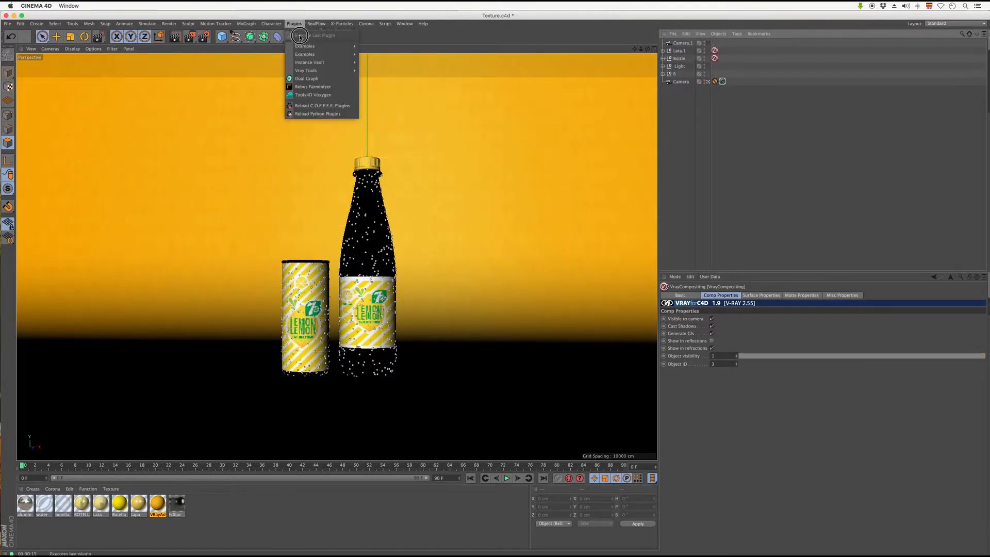
{"action": "left_click", "coordinate": [328, 69]}
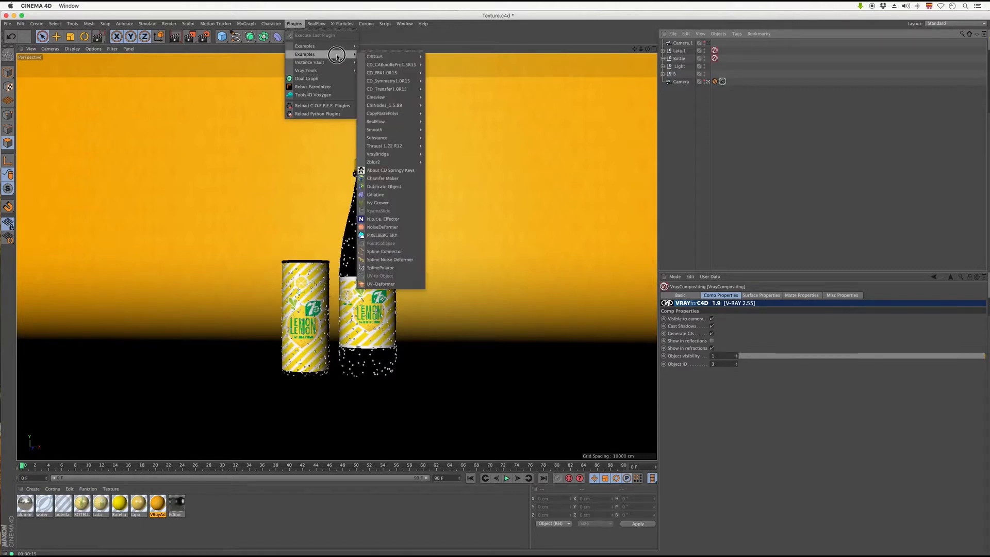
{"action": "mouse_move", "coordinate": [337, 51]}
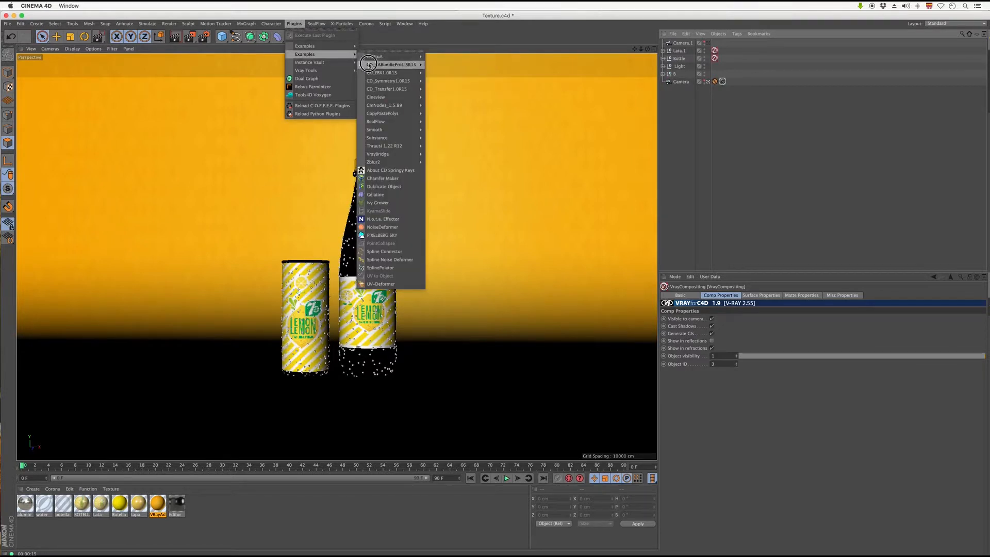
{"action": "mouse_move", "coordinate": [394, 154]}
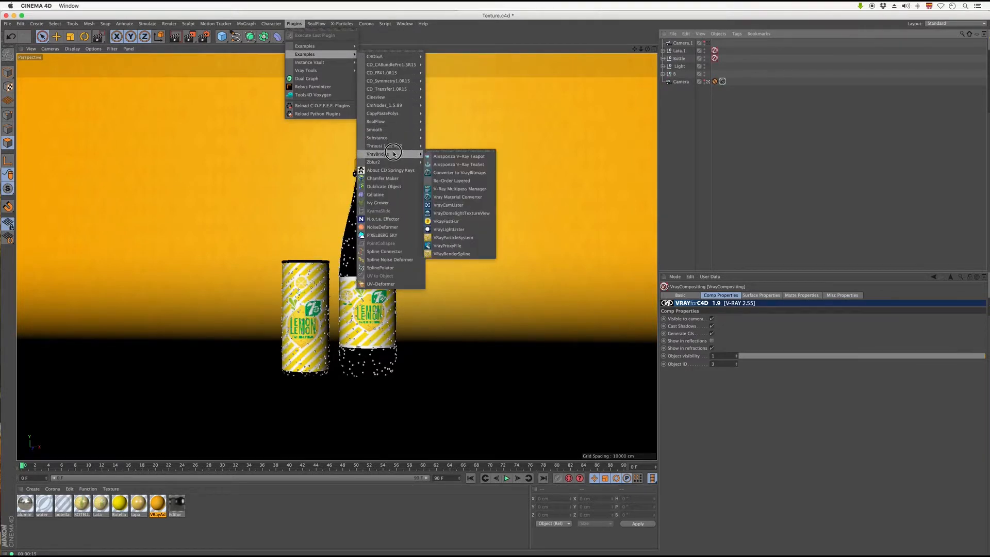
{"action": "left_click", "coordinate": [470, 189]}
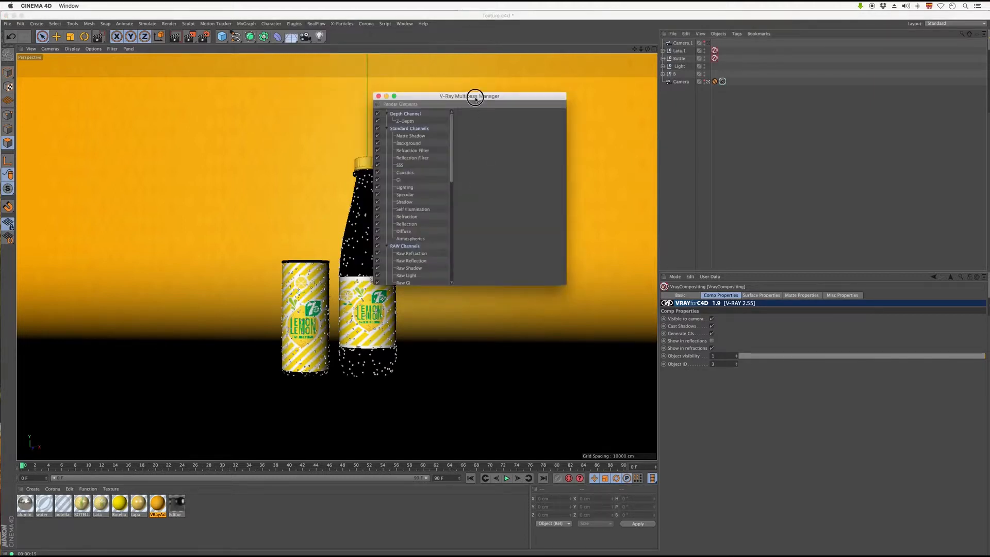
{"action": "left_click_drag", "start_coordinate": [471, 96], "coordinate": [560, 47]}
{"action": "left_click_drag", "start_coordinate": [653, 232], "coordinate": [932, 472]}
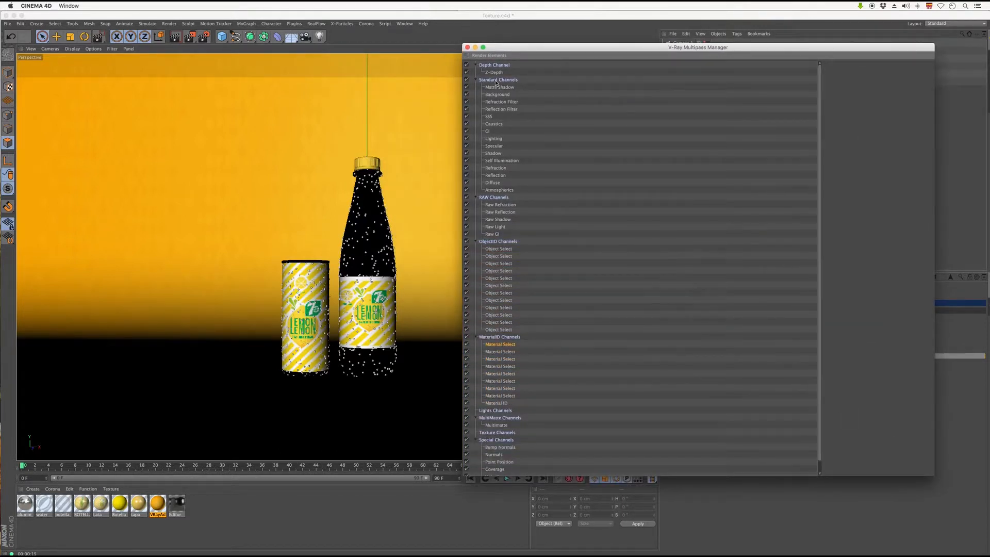
Delete the highlighted Material Select channel and collapse the MaterialID, MultiMatte, Special and RAW channel groups.
{"action": "key", "text": "Delete"}
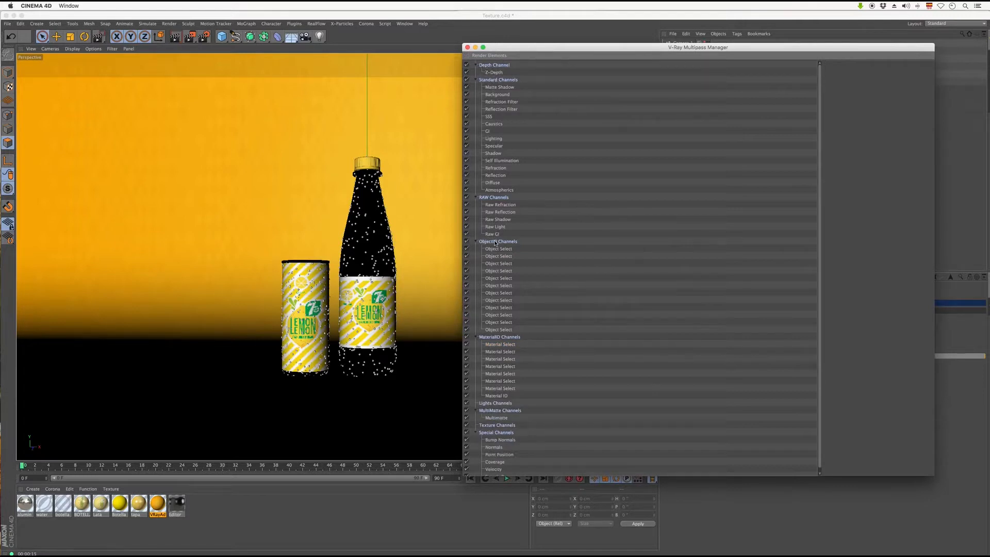
{"action": "left_click", "coordinate": [474, 338]}
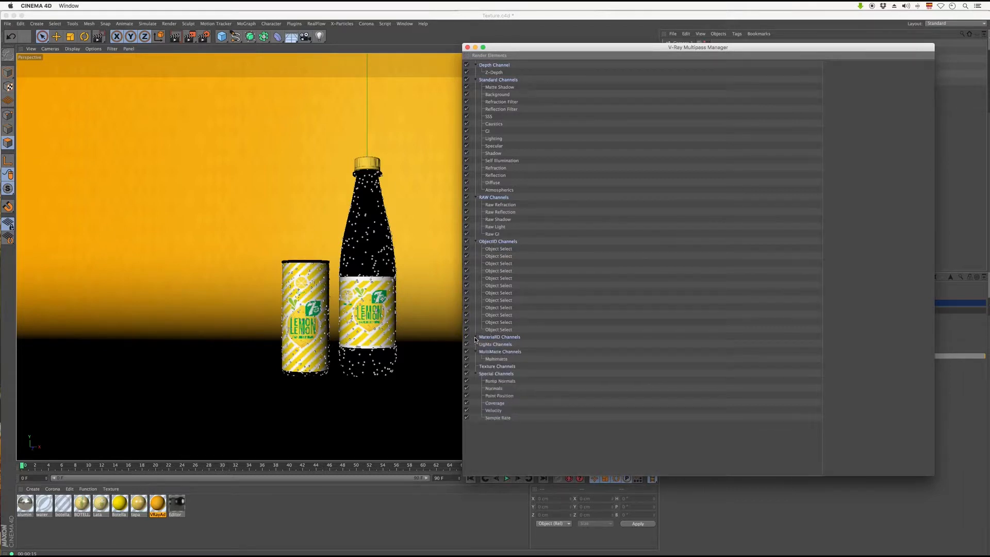
{"action": "left_click", "coordinate": [475, 352]}
{"action": "left_click", "coordinate": [475, 366]}
{"action": "left_click", "coordinate": [475, 197]}
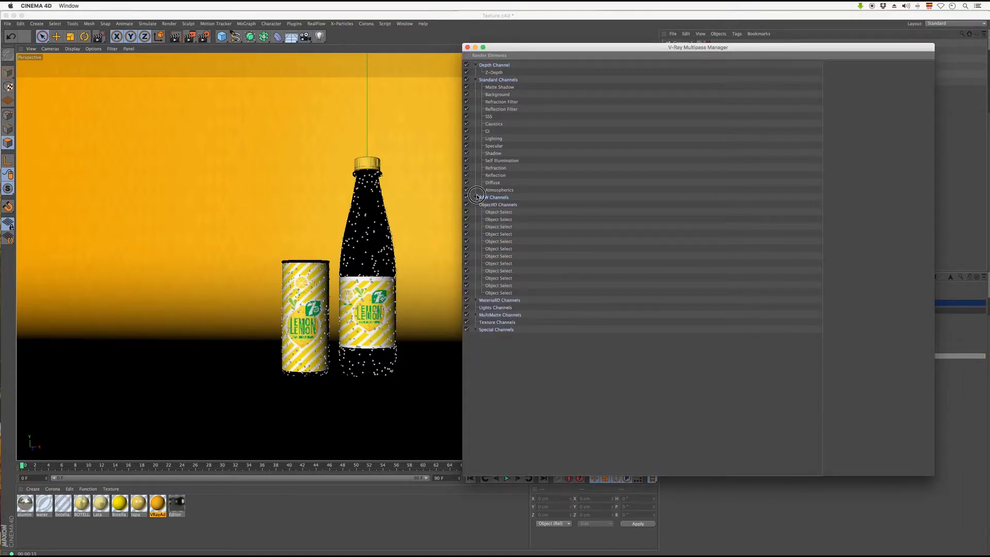
Collapse the Standard and Depth channel groups and delete every Object Select channel from the ObjectID Channels group.
{"action": "left_click", "coordinate": [476, 80]}
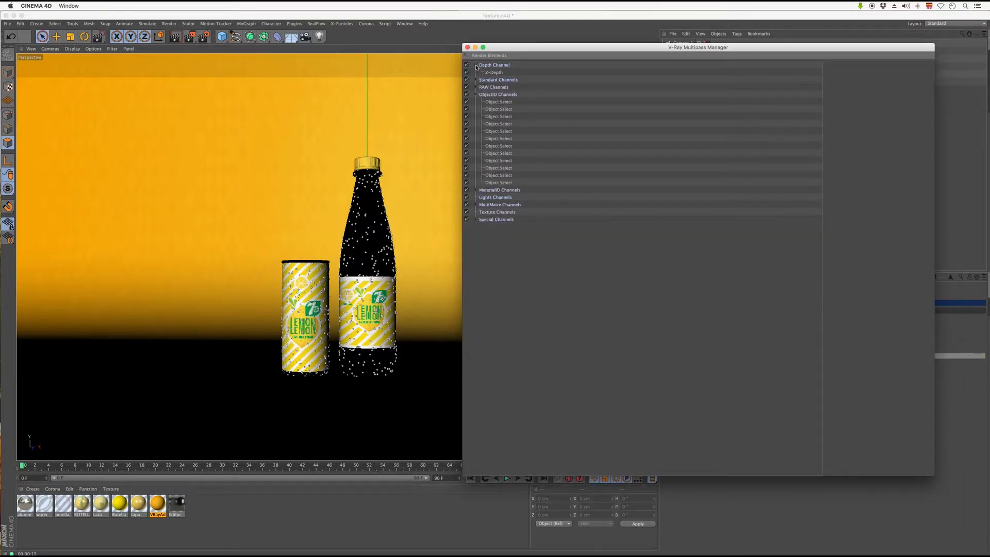
{"action": "left_click", "coordinate": [475, 65]}
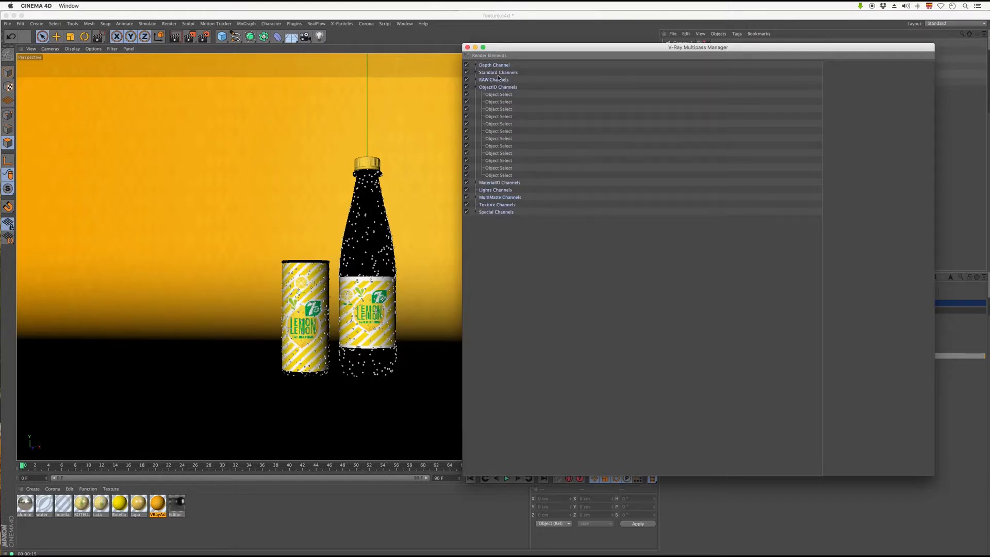
{"action": "left_click", "coordinate": [499, 175]}
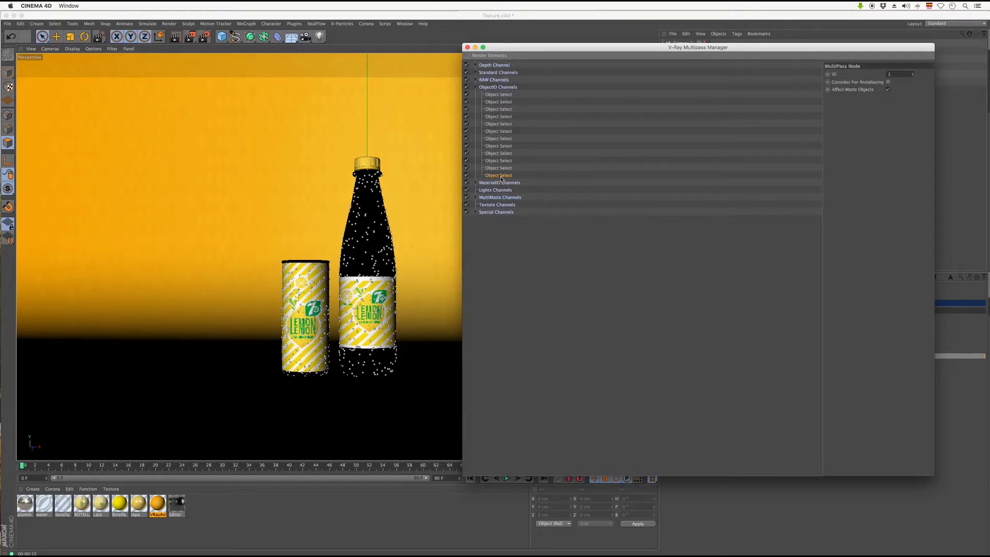
{"action": "key", "text": "Delete"}
{"action": "left_click", "coordinate": [503, 168]}
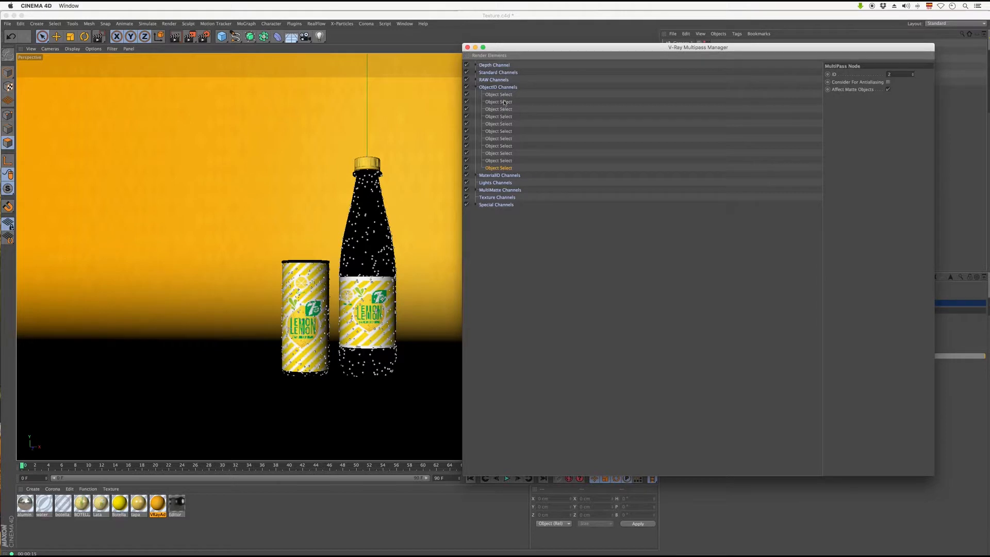
{"action": "left_click", "coordinate": [504, 96], "text": "shift"}
{"action": "key", "text": "Delete"}
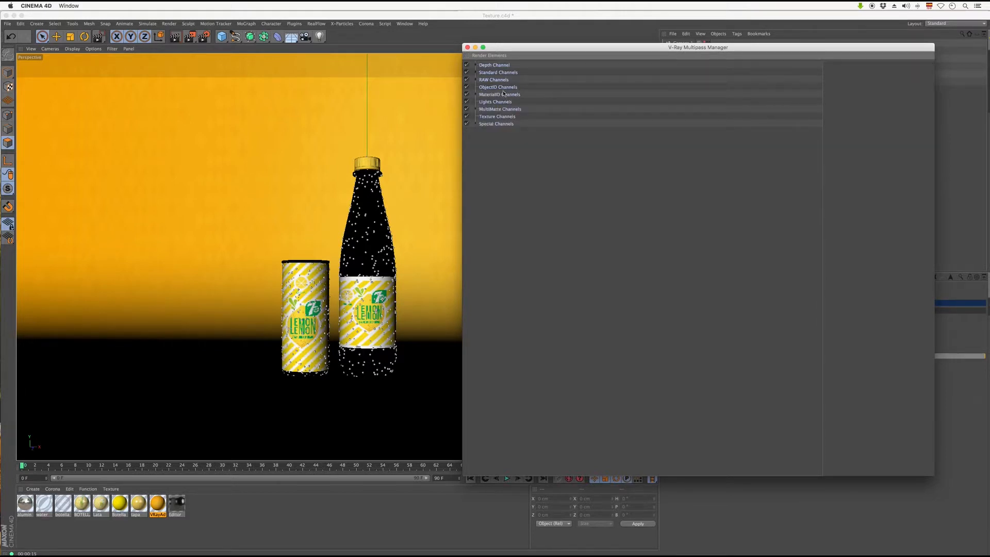
Add an Object Select render channel and set its ID to 1.
{"action": "left_click_drag", "start_coordinate": [524, 47], "coordinate": [257, 22]}
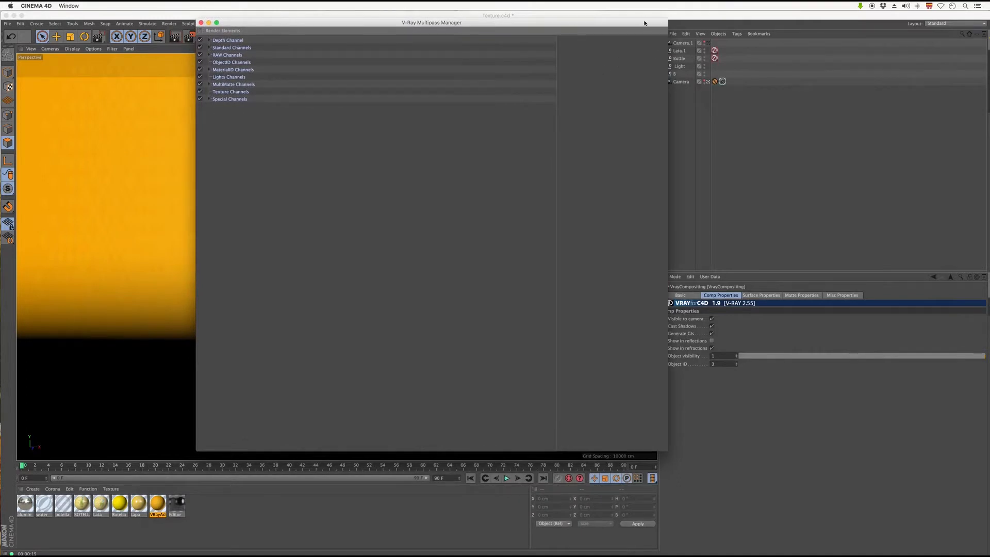
{"action": "left_click_drag", "start_coordinate": [645, 23], "coordinate": [899, 75]}
{"action": "left_click_drag", "start_coordinate": [502, 76], "coordinate": [515, 138]}
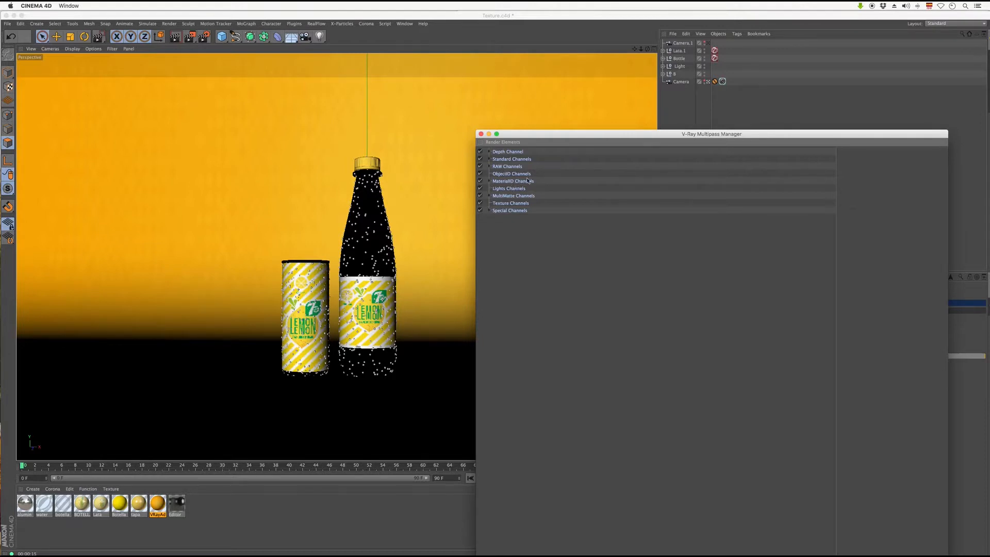
{"action": "left_click", "coordinate": [511, 142]}
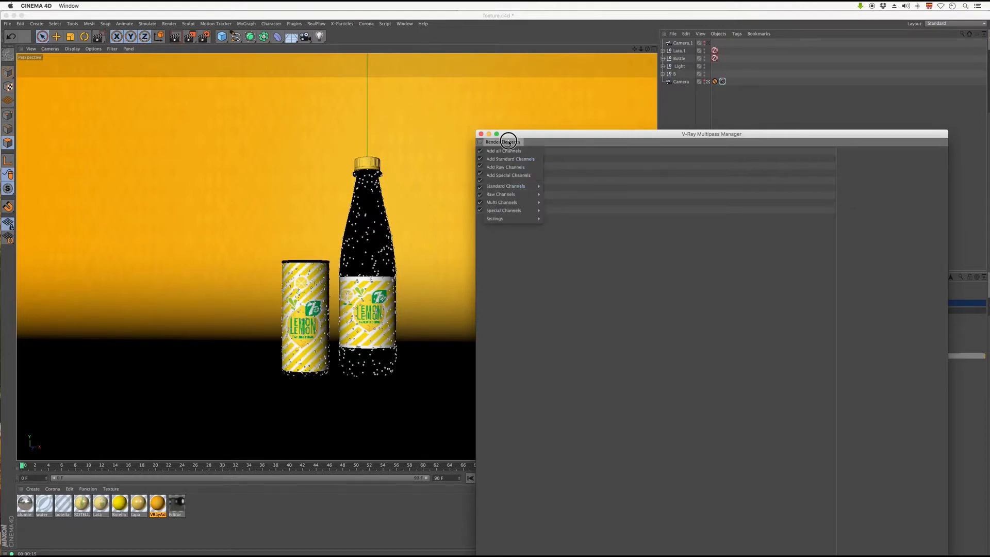
{"action": "mouse_move", "coordinate": [521, 203]}
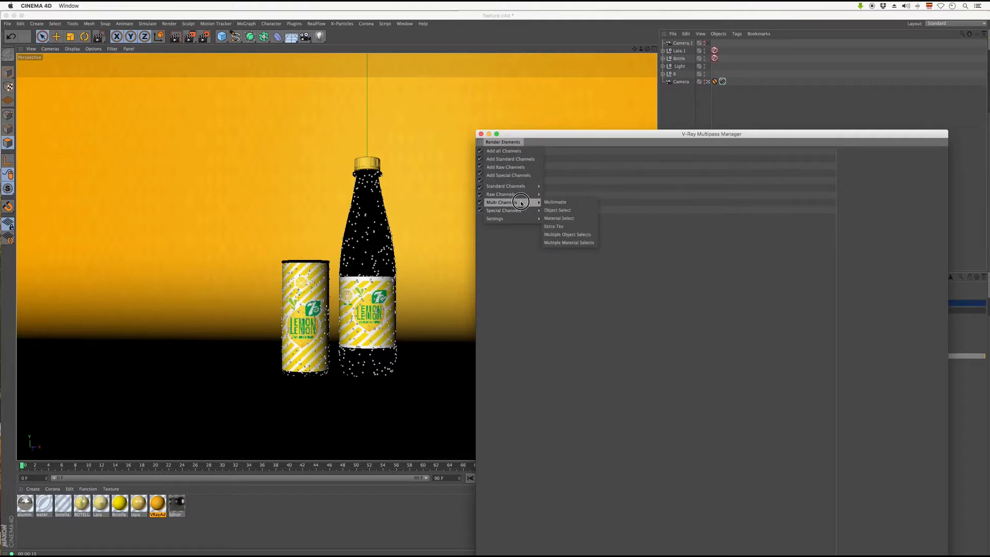
{"action": "left_click", "coordinate": [573, 210]}
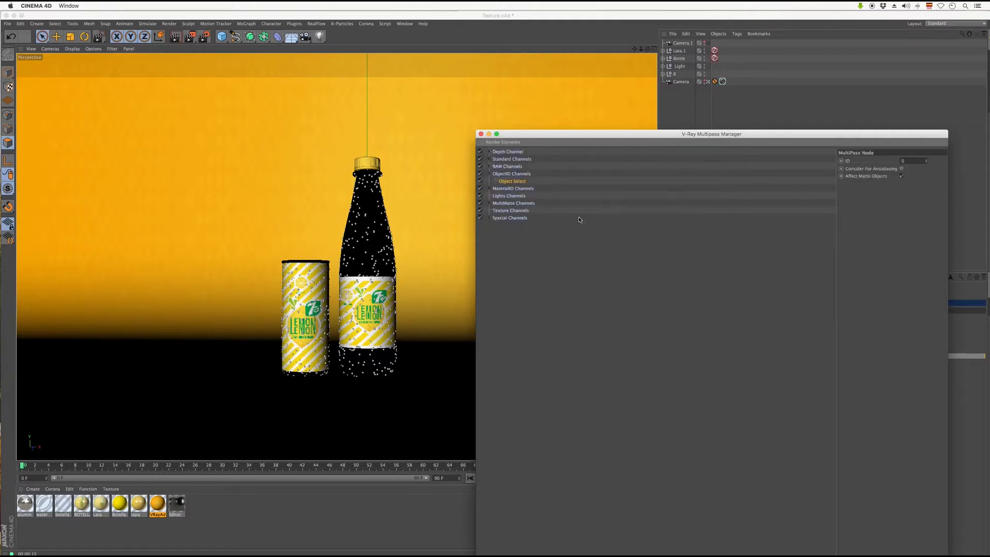
{"action": "left_click_drag", "start_coordinate": [914, 164], "coordinate": [881, 162]}
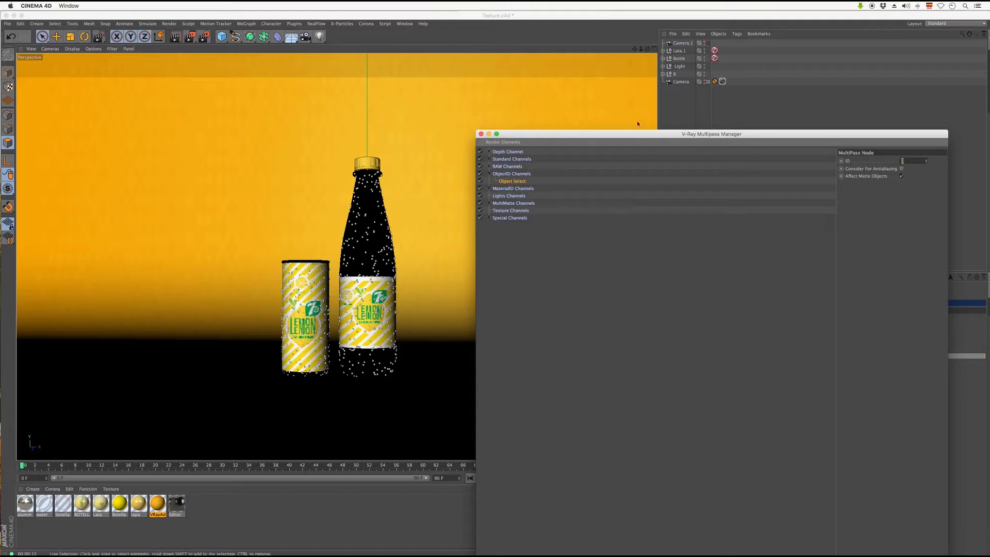
{"action": "type", "text": "1"}
Add a second Object Select render channel and set its ID to 2.
{"action": "left_click", "coordinate": [518, 142]}
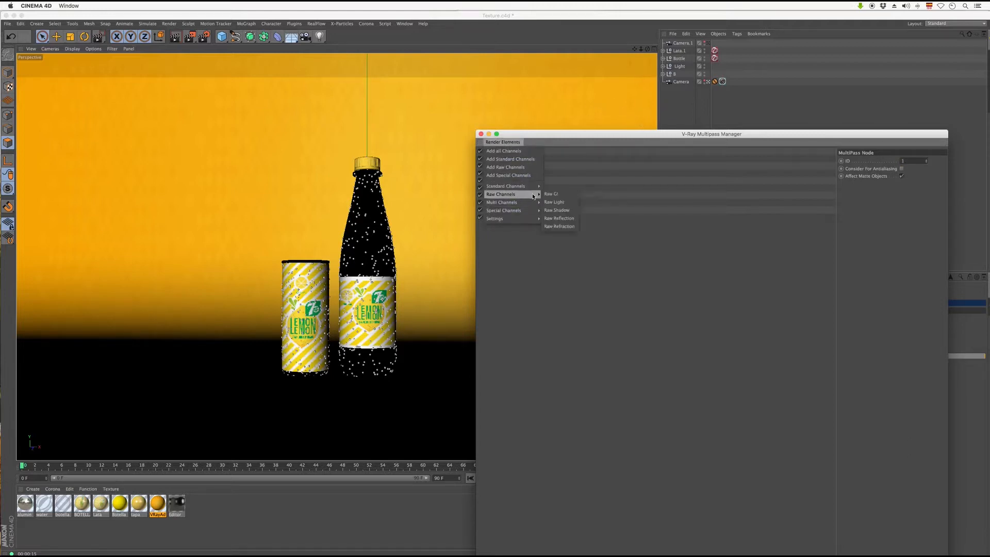
{"action": "mouse_move", "coordinate": [521, 186]}
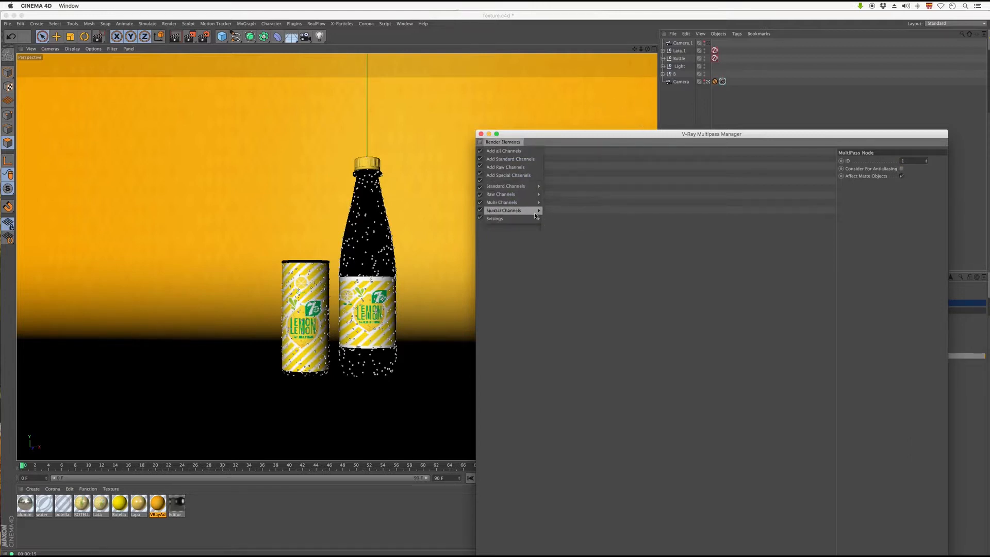
{"action": "mouse_move", "coordinate": [540, 211]}
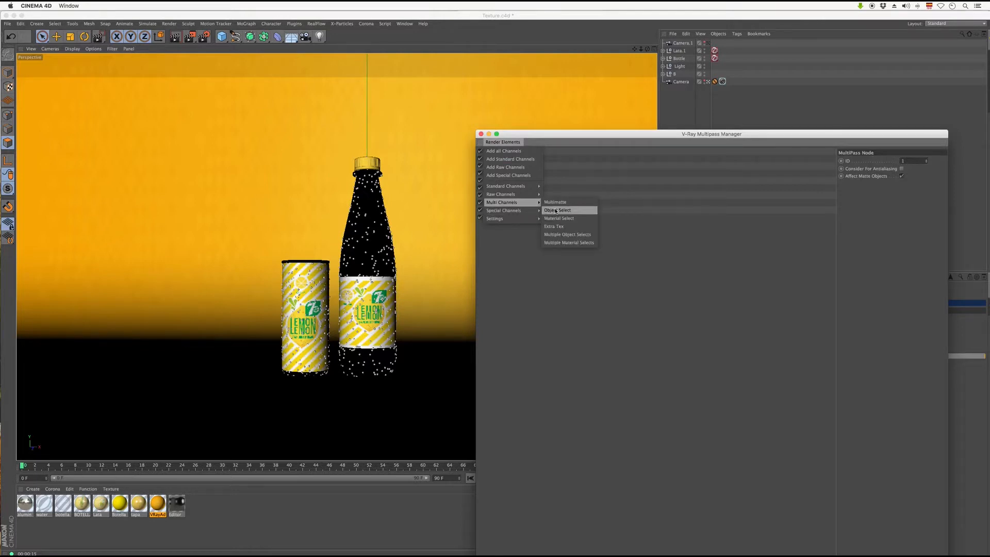
{"action": "left_click", "coordinate": [556, 211]}
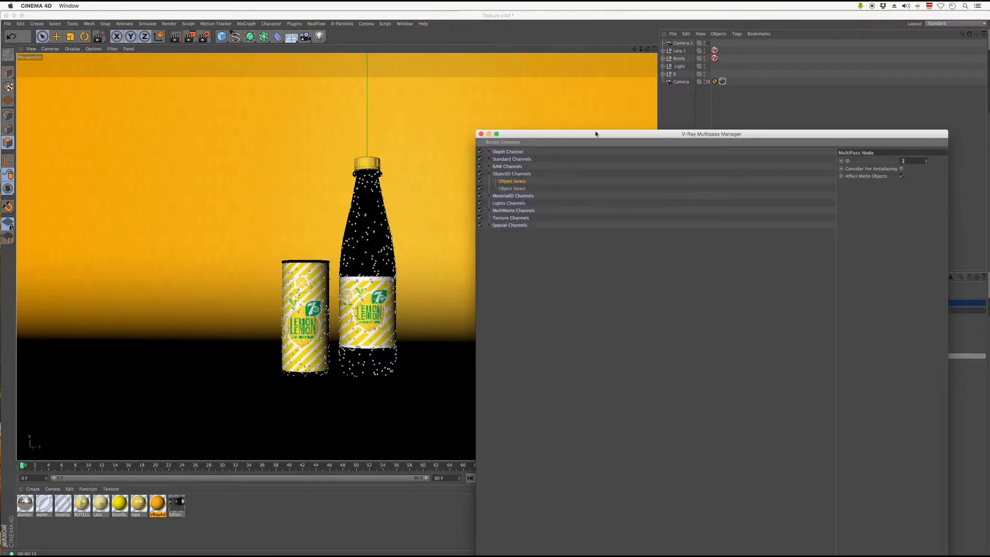
Add a third Object Select render channel with ID 3 and collapse the ObjectID Channels group.
{"action": "left_click", "coordinate": [512, 144]}
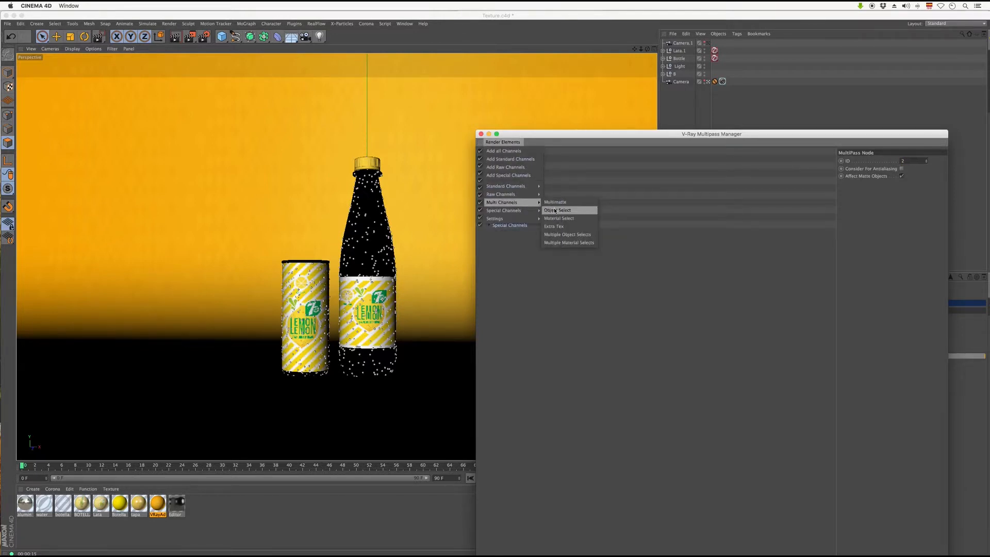
{"action": "left_click", "coordinate": [553, 209]}
{"action": "left_click_drag", "start_coordinate": [908, 161], "coordinate": [776, 161]}
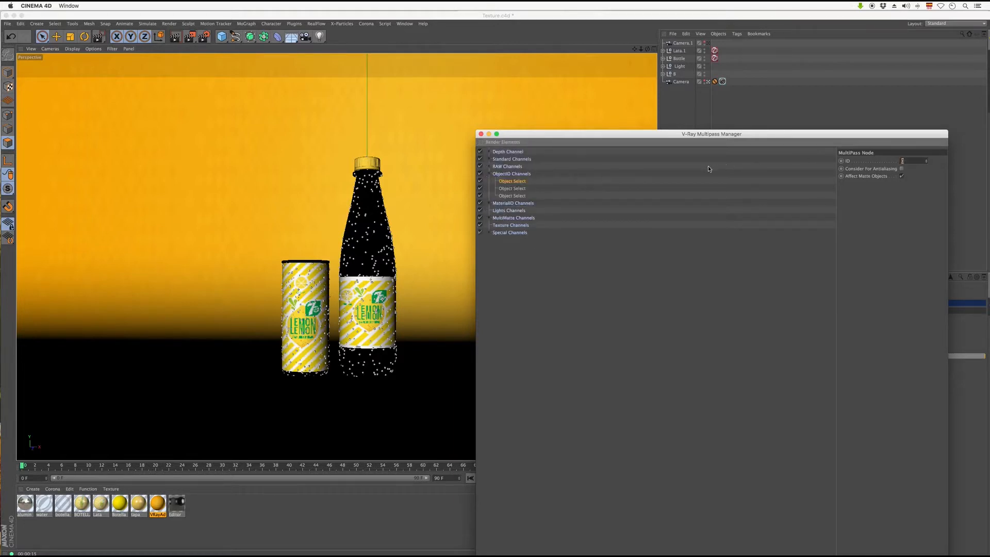
{"action": "type", "text": "3"}
{"action": "left_click", "coordinate": [489, 174]}
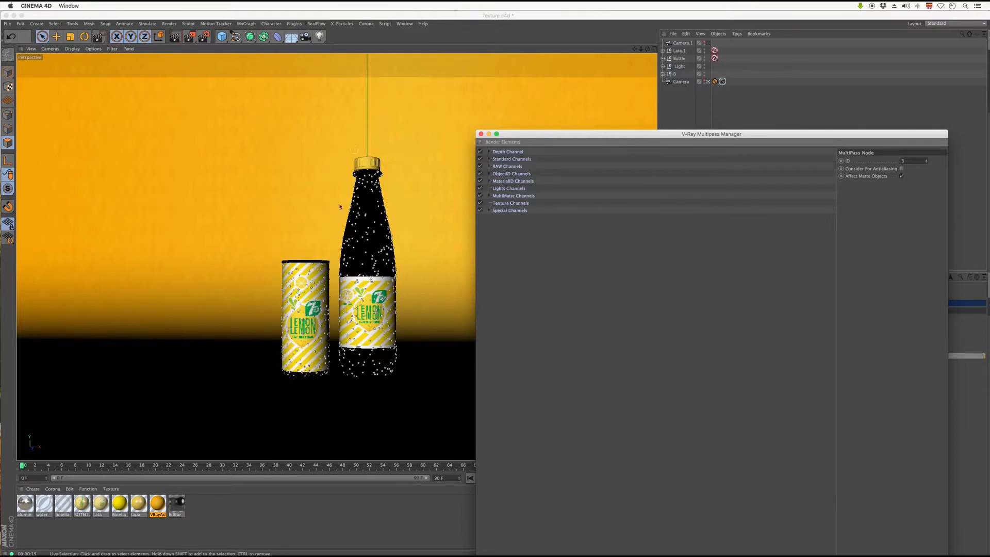
Add all render channels and examine the Special group's Bump Normals, Point Position, Velocity and Coverage settings, leaving the group collapsed.
{"action": "left_click", "coordinate": [511, 142]}
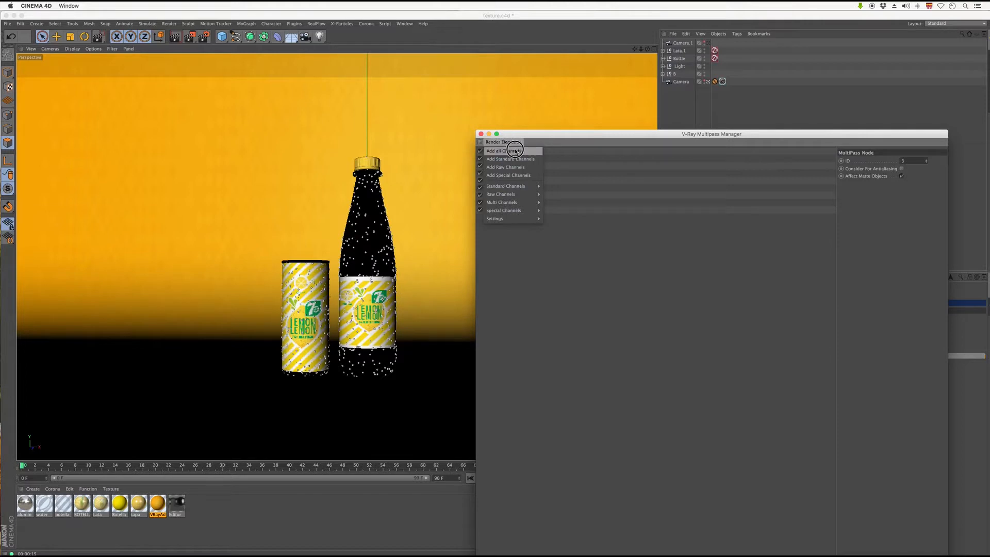
{"action": "left_click", "coordinate": [524, 151]}
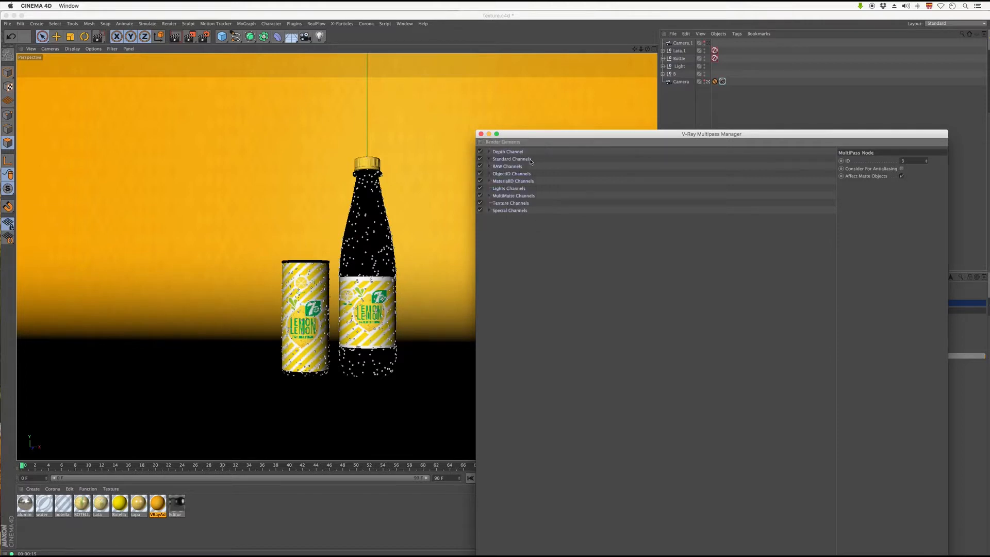
{"action": "left_click", "coordinate": [489, 210]}
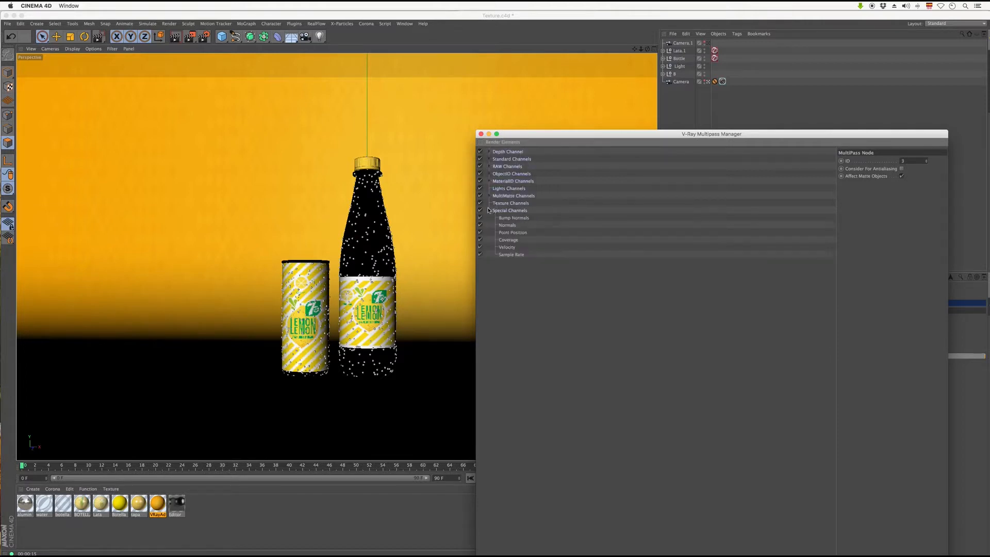
{"action": "left_click", "coordinate": [525, 218]}
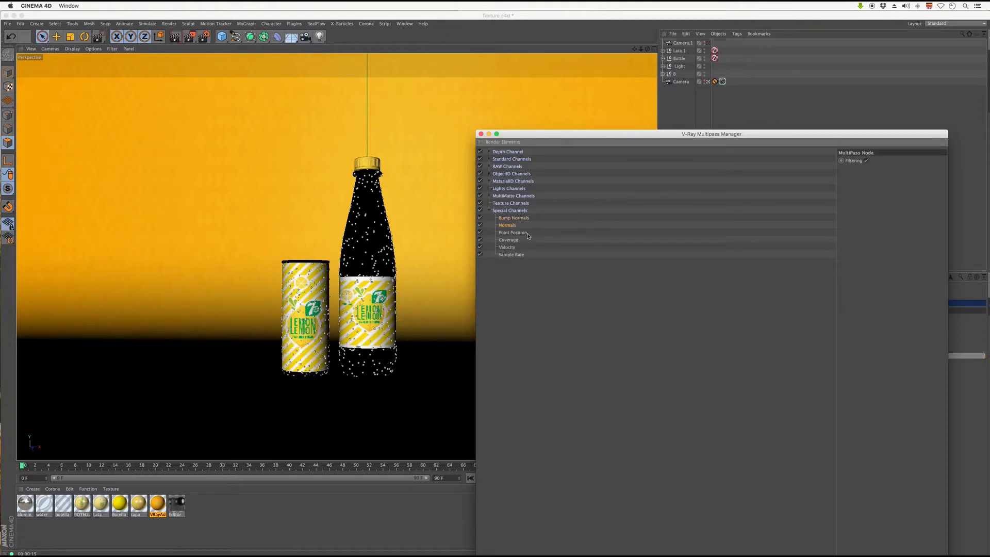
{"action": "left_click", "coordinate": [528, 235]}
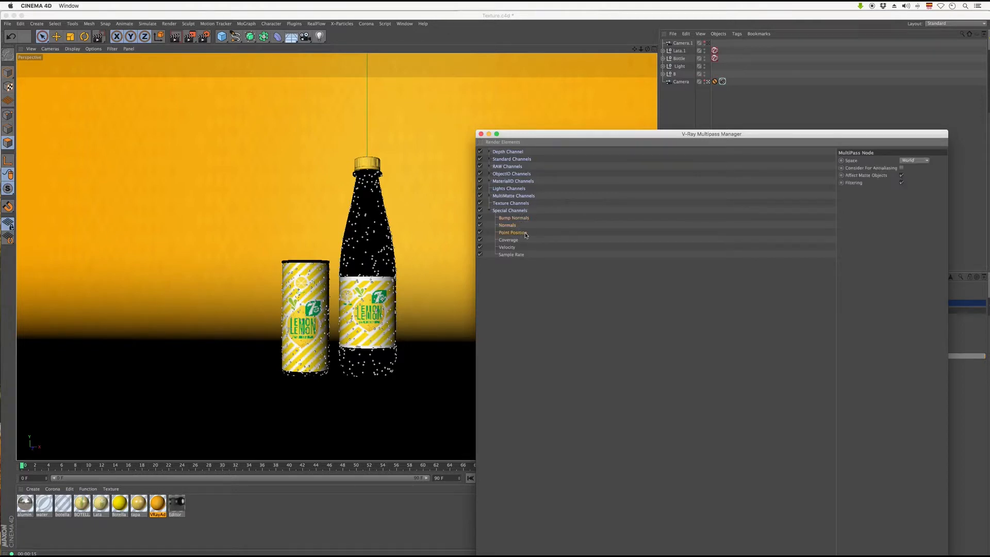
{"action": "left_click", "coordinate": [489, 210]}
{"action": "left_click", "coordinate": [489, 211]}
{"action": "left_click", "coordinate": [511, 248]}
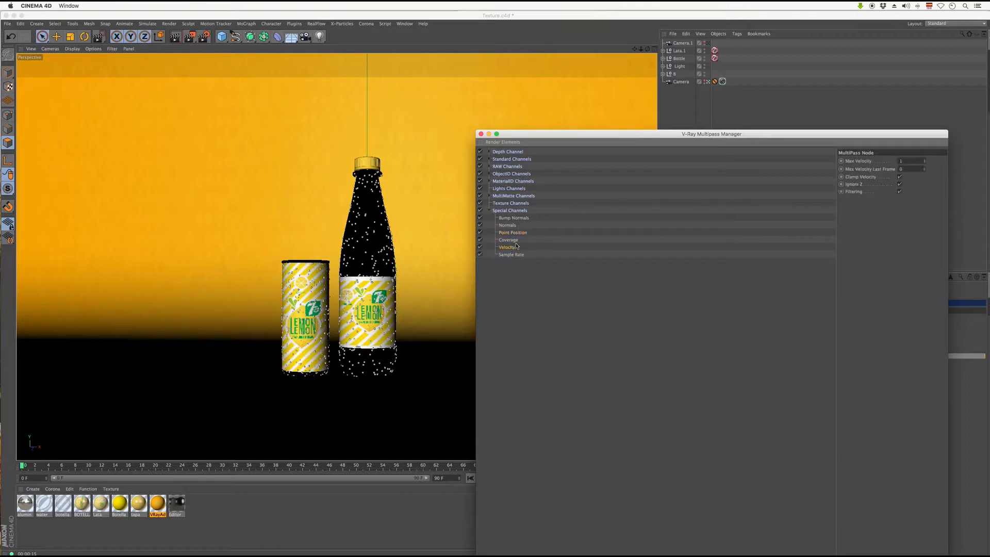
{"action": "left_click", "coordinate": [506, 231], "text": "shift"}
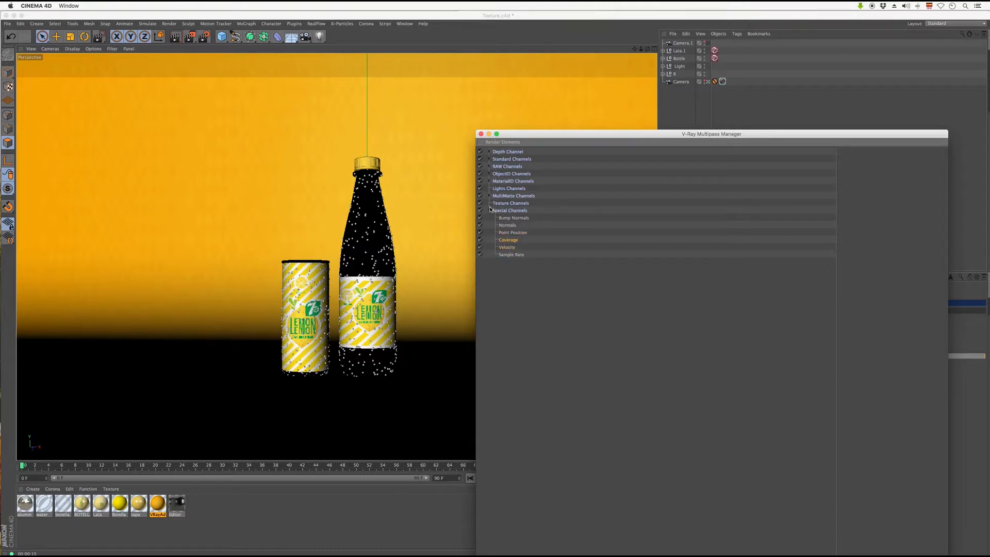
{"action": "left_click", "coordinate": [491, 211]}
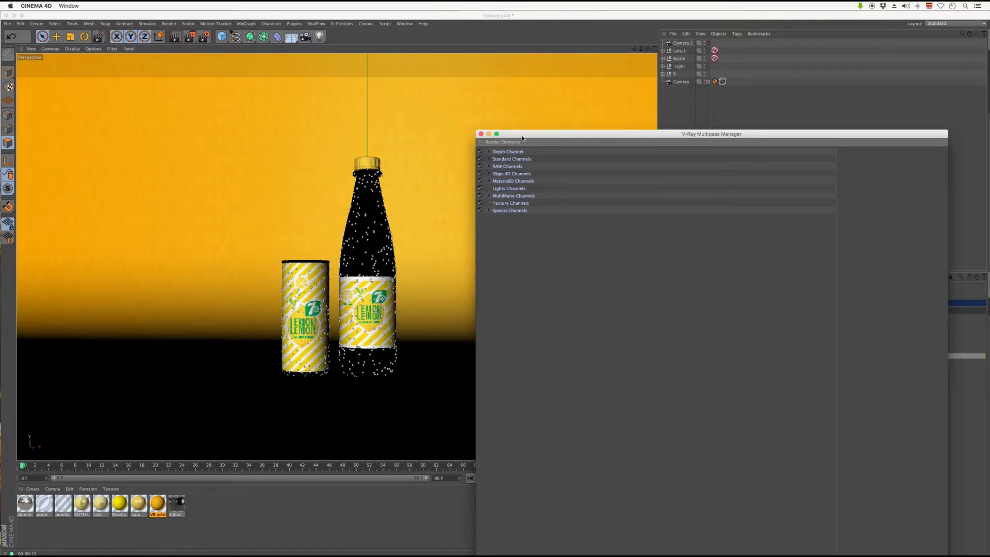
Close the V-Ray Multipass Manager.
{"action": "left_click_drag", "start_coordinate": [522, 135], "coordinate": [515, 98]}
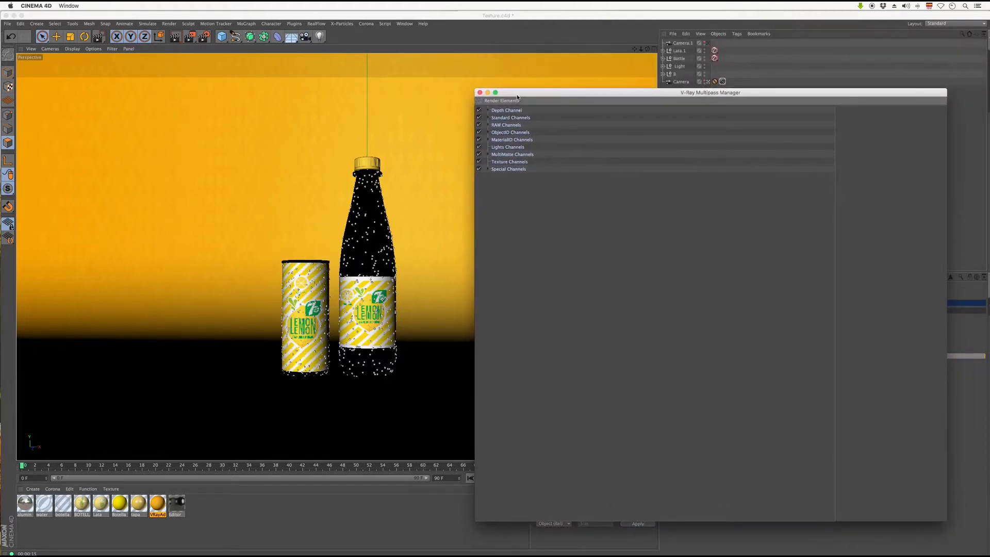
{"action": "left_click_drag", "start_coordinate": [515, 98], "coordinate": [534, 64]}
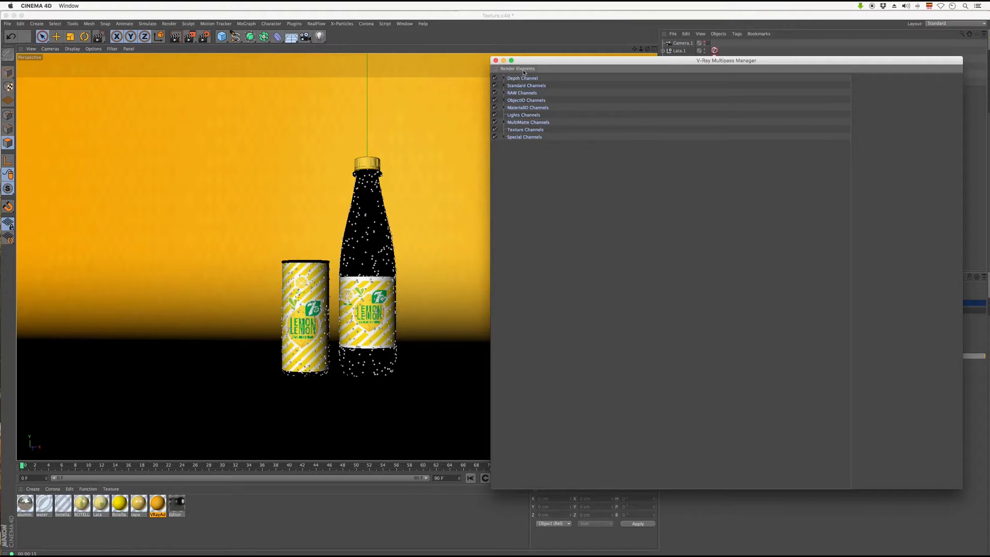
{"action": "left_click", "coordinate": [496, 60]}
Activate the F preset in the Render Settings and set its output width to 1920 pixels.
{"action": "left_click", "coordinate": [204, 36]}
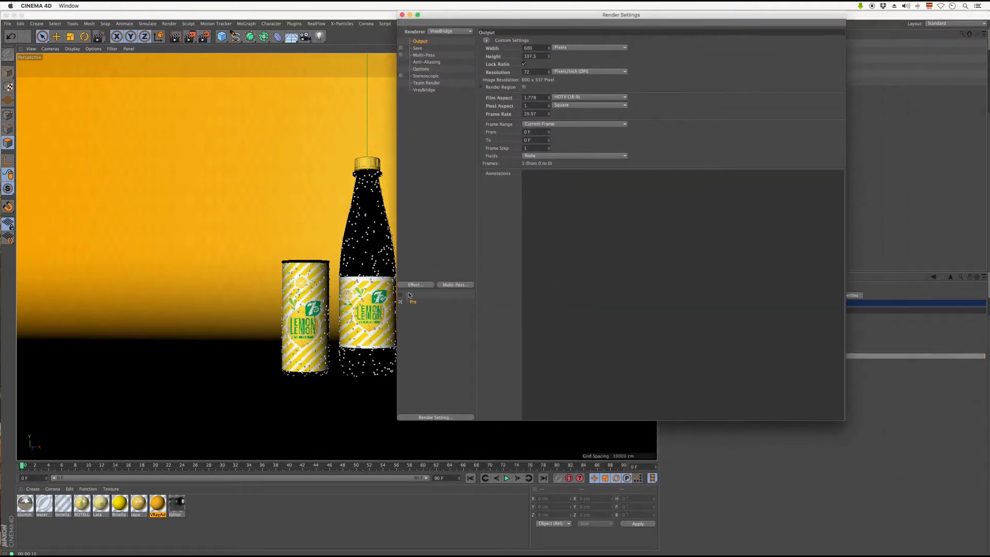
{"action": "left_click", "coordinate": [410, 294]}
{"action": "left_click_drag", "start_coordinate": [539, 12], "coordinate": [590, 21]}
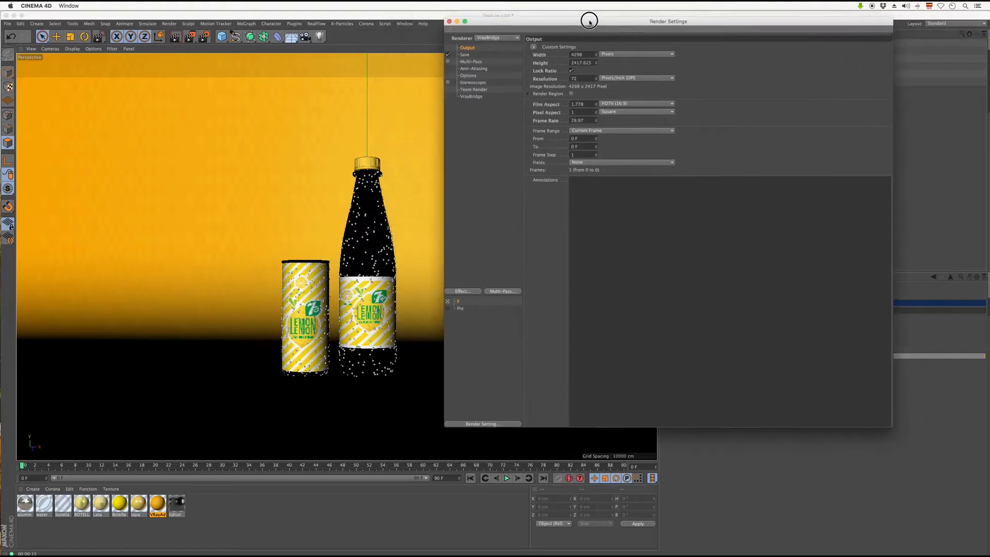
{"action": "type", "text": "1920"}
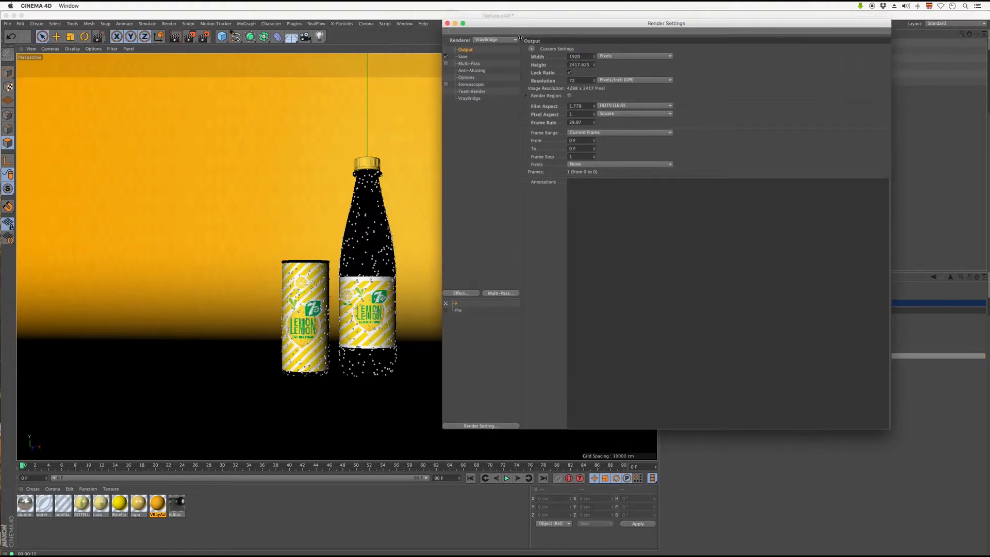
{"action": "key", "text": "Return"}
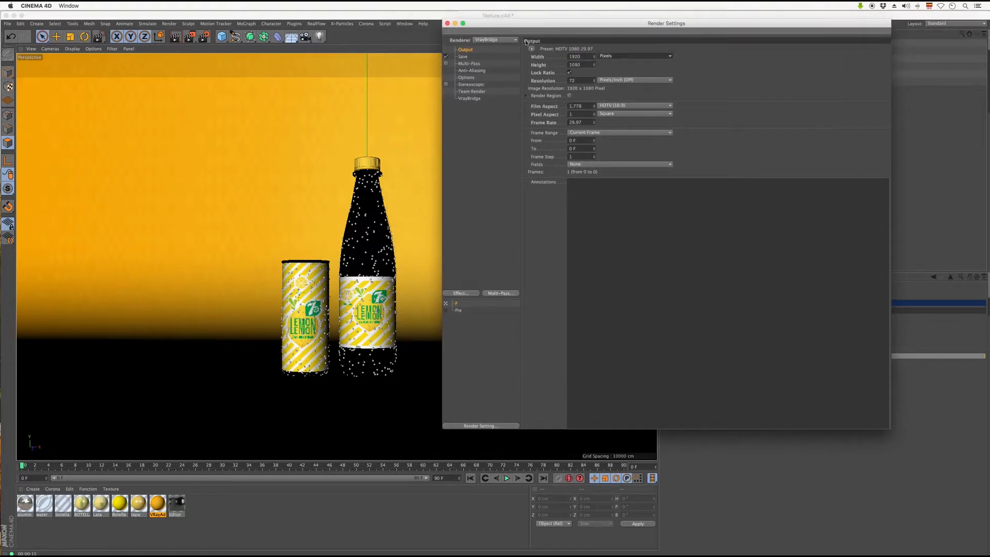
{"action": "left_click_drag", "start_coordinate": [587, 56], "coordinate": [564, 56]}
Try an output resolution of 300 pixels/inch and set it back to 72.
{"action": "left_click", "coordinate": [555, 83]}
{"action": "type", "text": "300"}
{"action": "key", "text": "Return"}
{"action": "double_click", "coordinate": [581, 81]}
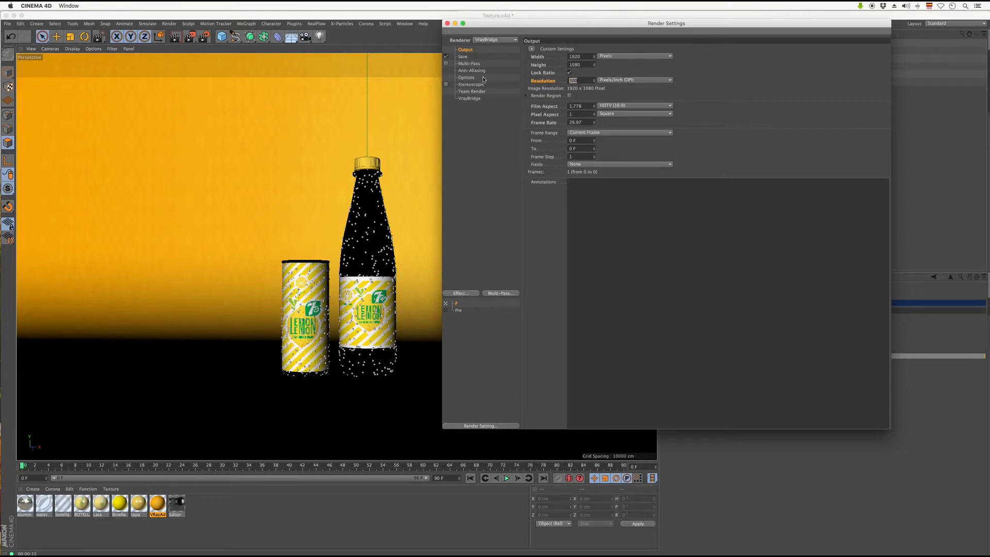
{"action": "type", "text": "72"}
{"action": "key", "text": "Return"}
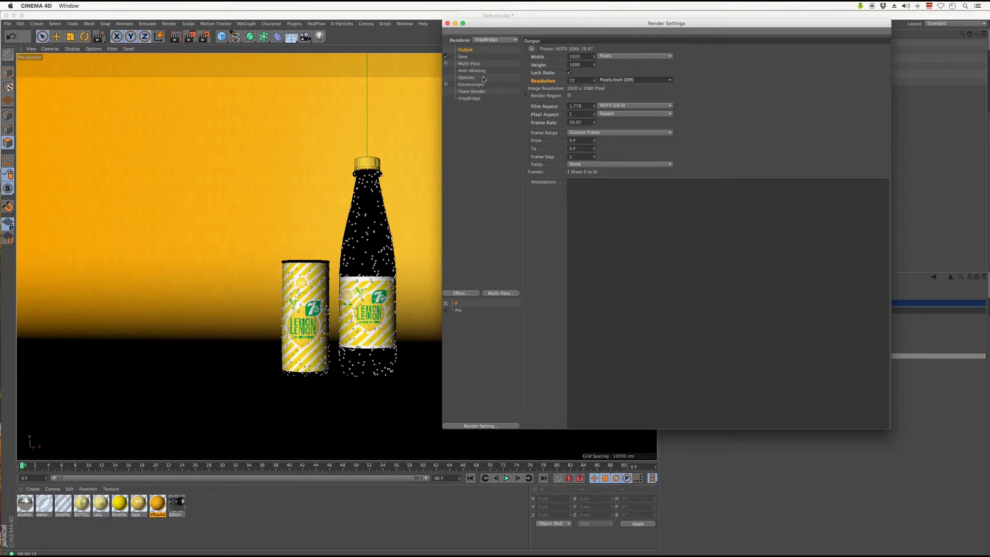
Enable Multi-Pass output for the F preset and add a Post Effects pass.
{"action": "left_click", "coordinate": [466, 64]}
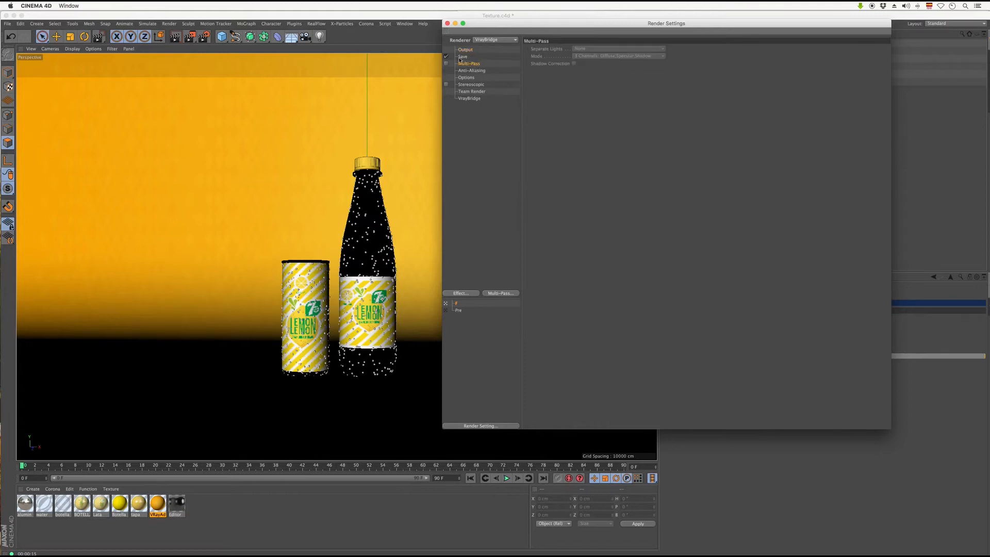
{"action": "left_click", "coordinate": [446, 63]}
{"action": "left_click", "coordinate": [499, 293]}
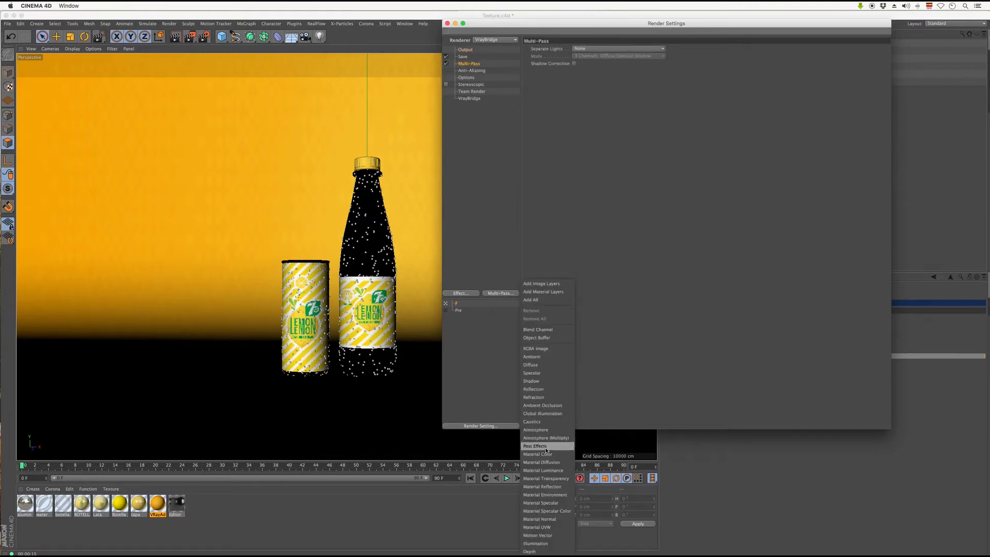
{"action": "left_click", "coordinate": [499, 324]}
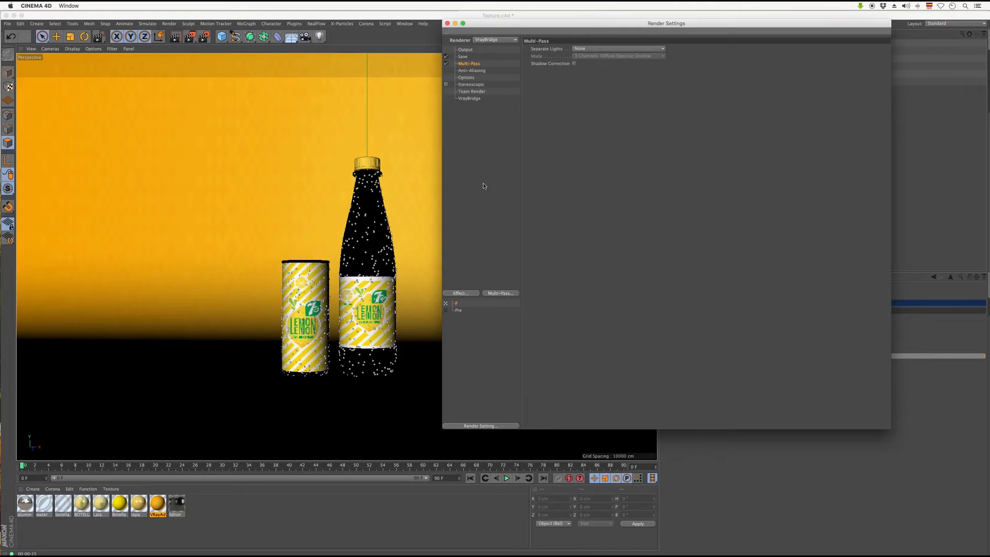
{"action": "left_click", "coordinate": [501, 293]}
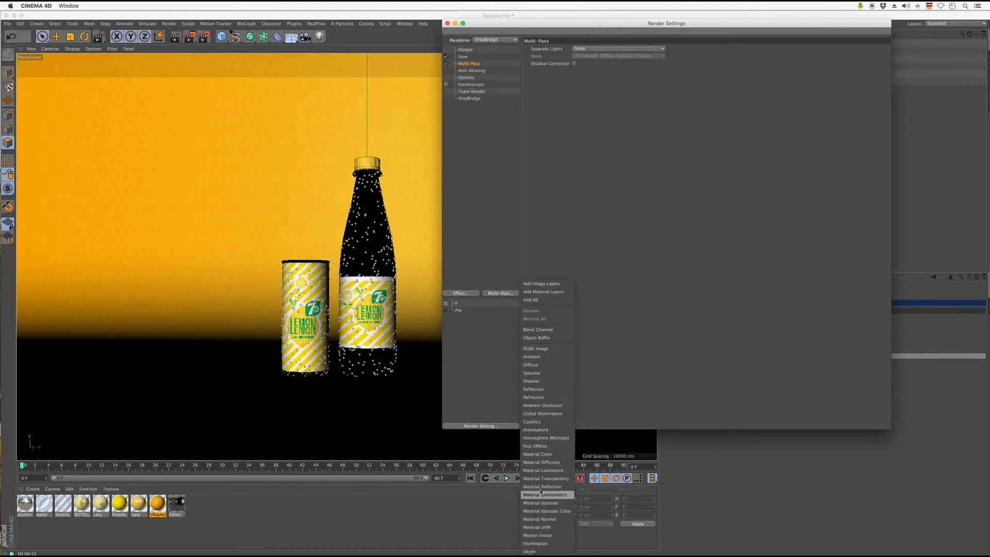
{"action": "left_click", "coordinate": [534, 446]}
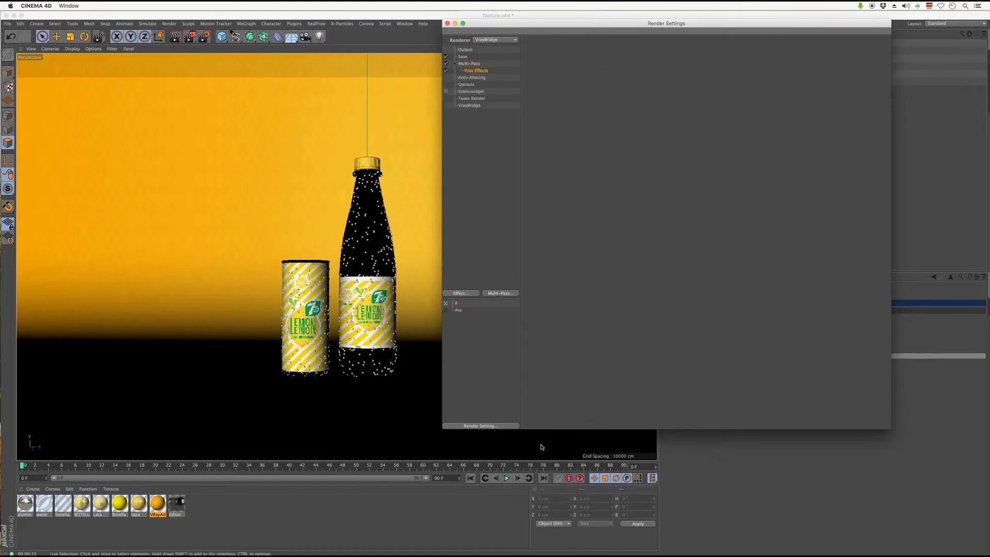
{"action": "left_click", "coordinate": [475, 63]}
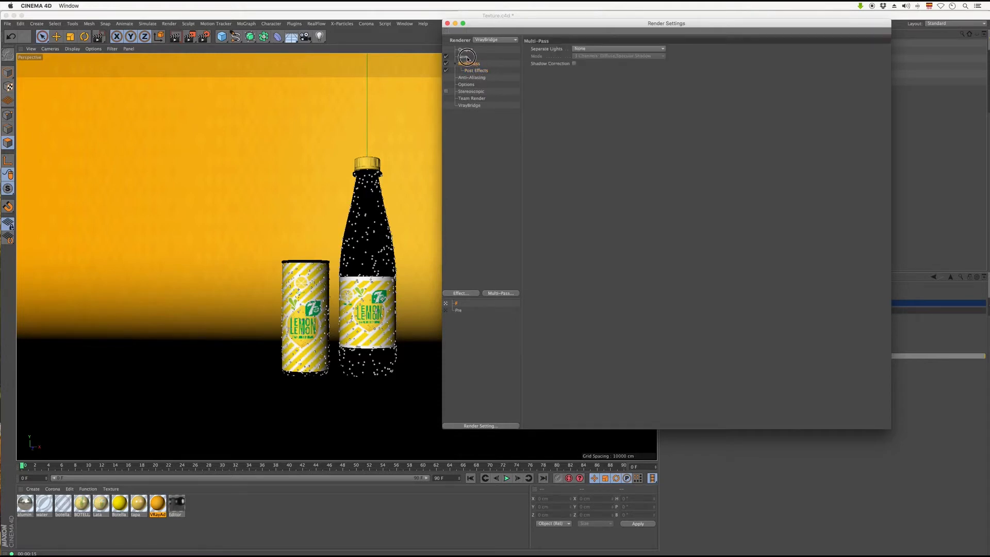
Clear the file paths of the regular image and the multi-pass image in the Save settings.
{"action": "left_click", "coordinate": [464, 56]}
{"action": "left_click_drag", "start_coordinate": [677, 63], "coordinate": [556, 67]}
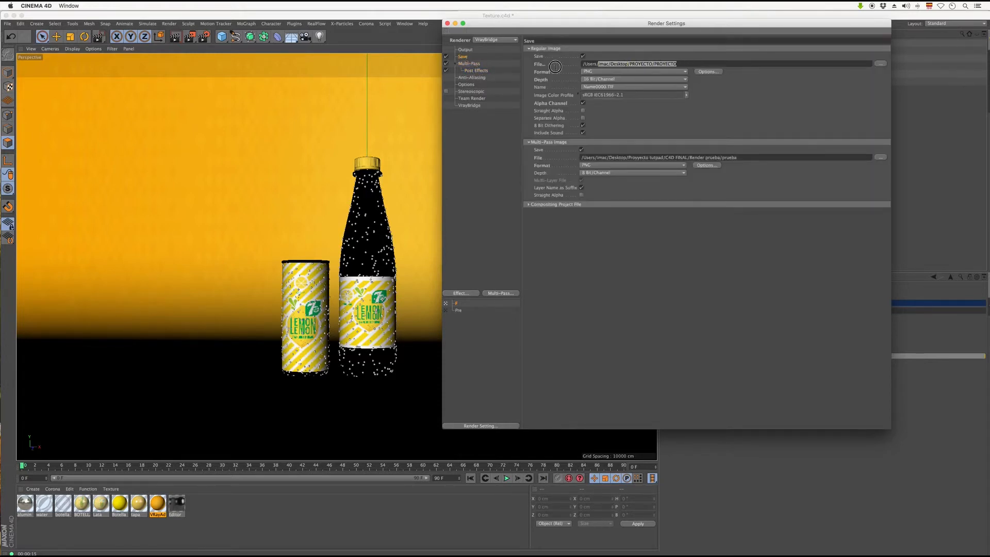
{"action": "key", "text": "BackSpace"}
{"action": "left_click_drag", "start_coordinate": [738, 159], "coordinate": [580, 158]}
{"action": "key", "text": "BackSpace"}
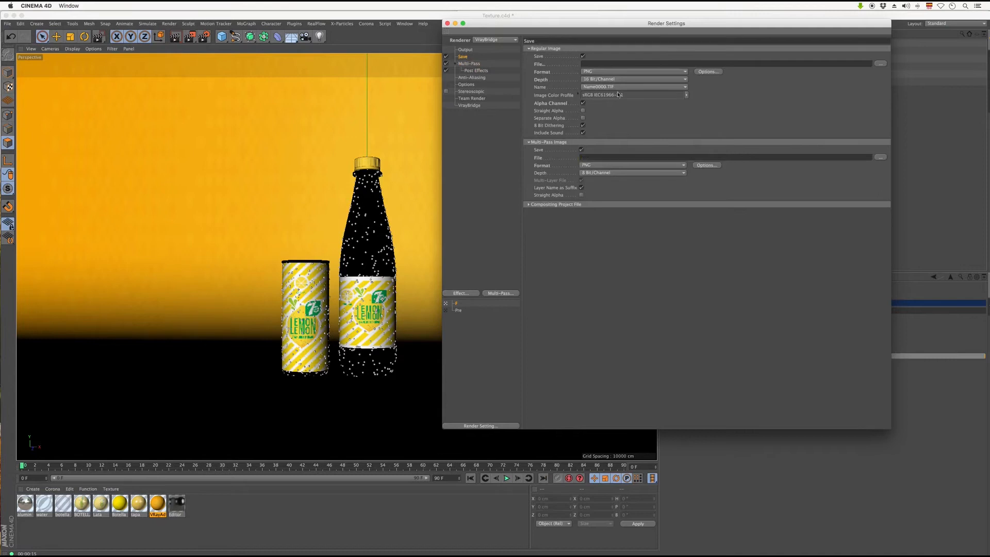
Set the regular image to save as "Proyecto 1" in the PROYECTO folder and copy that path to the multi-pass image.
{"action": "left_click", "coordinate": [466, 50]}
{"action": "left_click", "coordinate": [465, 57]}
{"action": "left_click", "coordinate": [881, 63]}
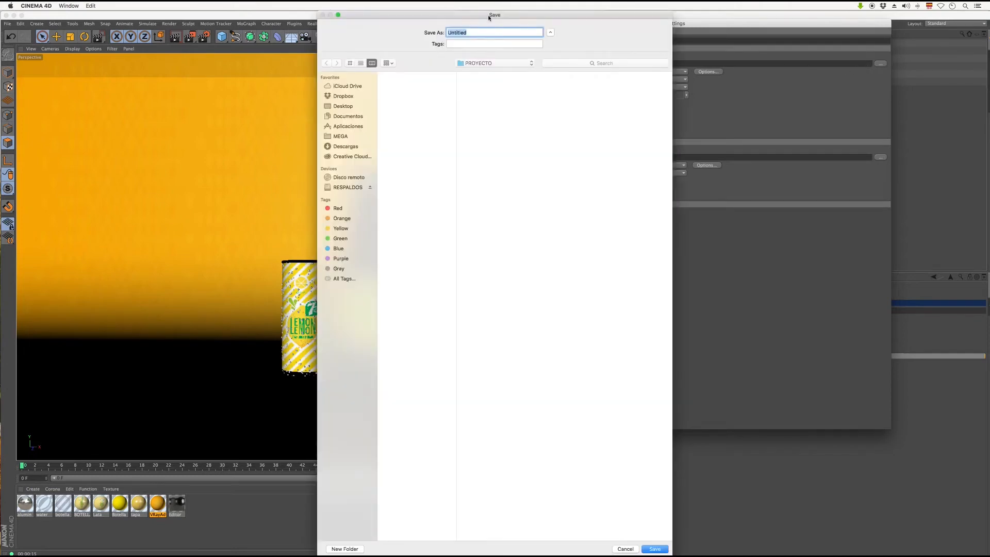
{"action": "type", "text": "Proyecto 1"}
{"action": "left_click", "coordinate": [653, 551]}
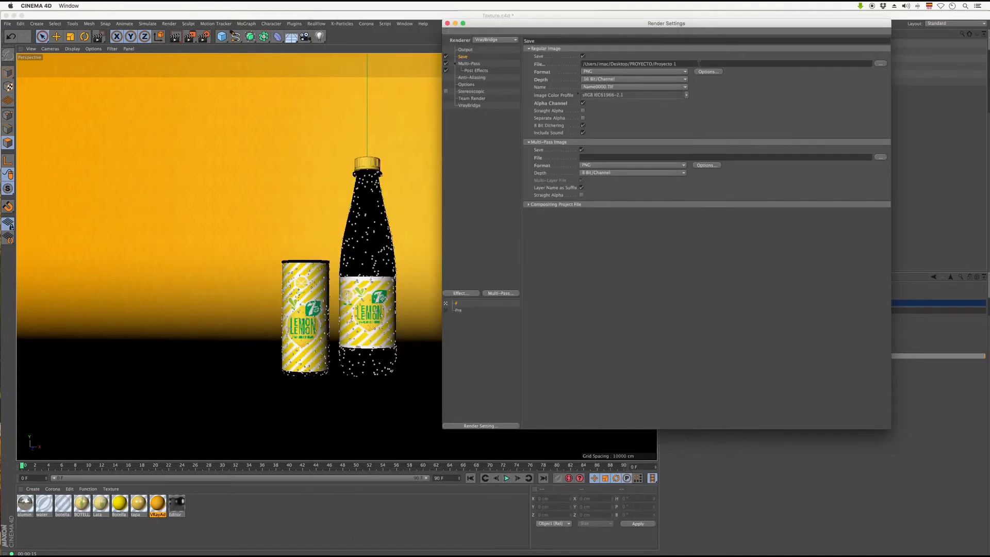
{"action": "key", "text": "ctrl+c"}
{"action": "left_click", "coordinate": [619, 157]}
{"action": "key", "text": "ctrl+v"}
Choose PNG as the regular image's format with a depth of 16 Bit/Channel.
{"action": "left_click", "coordinate": [608, 71]}
{"action": "left_click", "coordinate": [588, 160]}
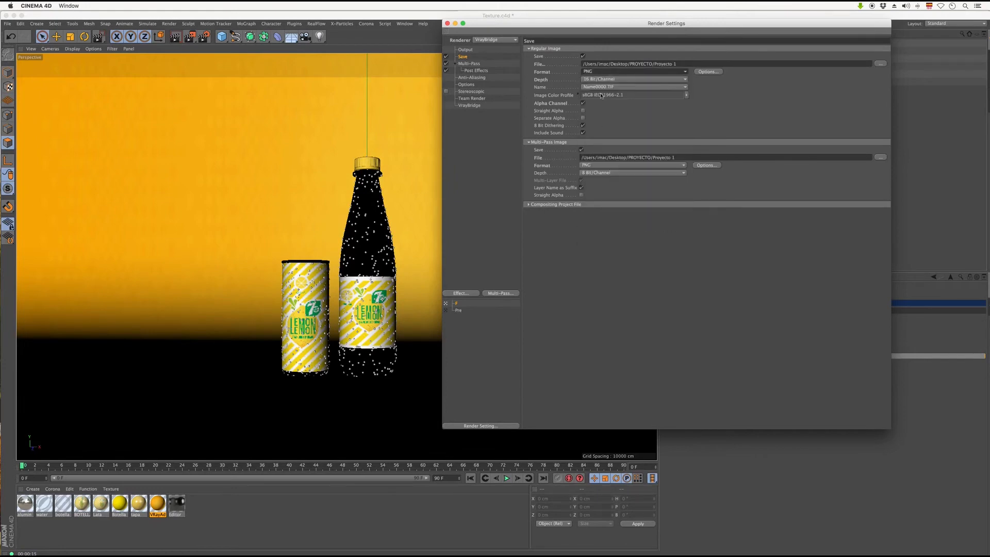
{"action": "left_click", "coordinate": [601, 72]}
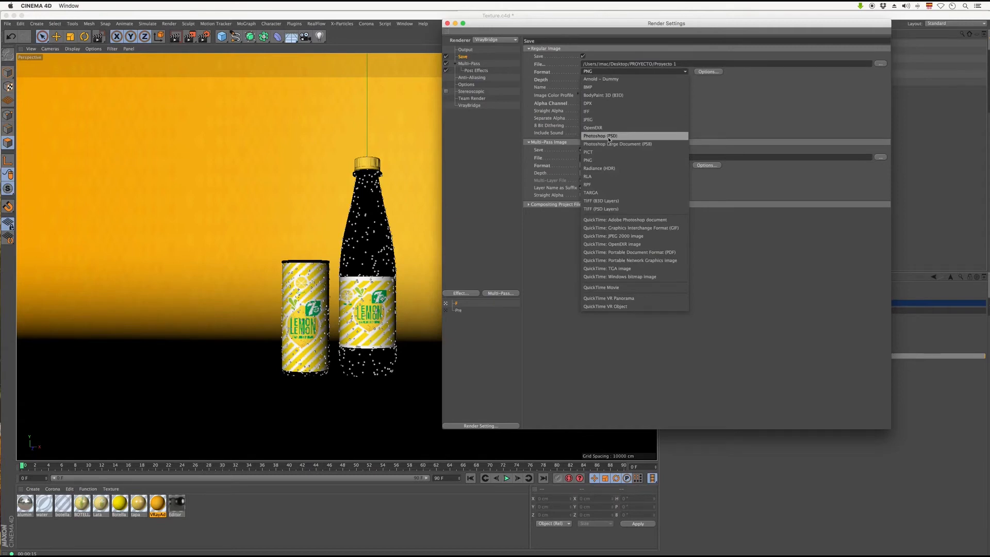
{"action": "left_click", "coordinate": [595, 160]}
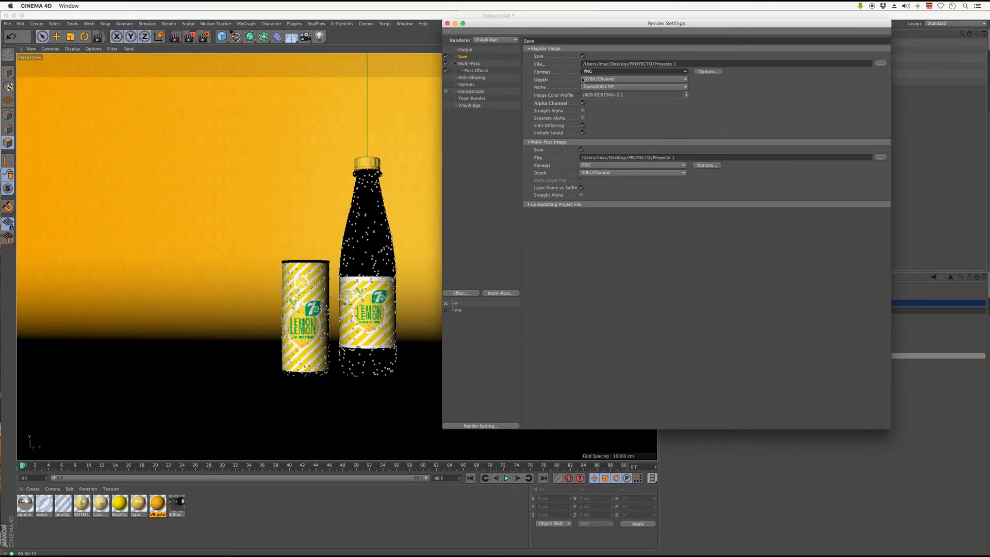
{"action": "left_click", "coordinate": [608, 81]}
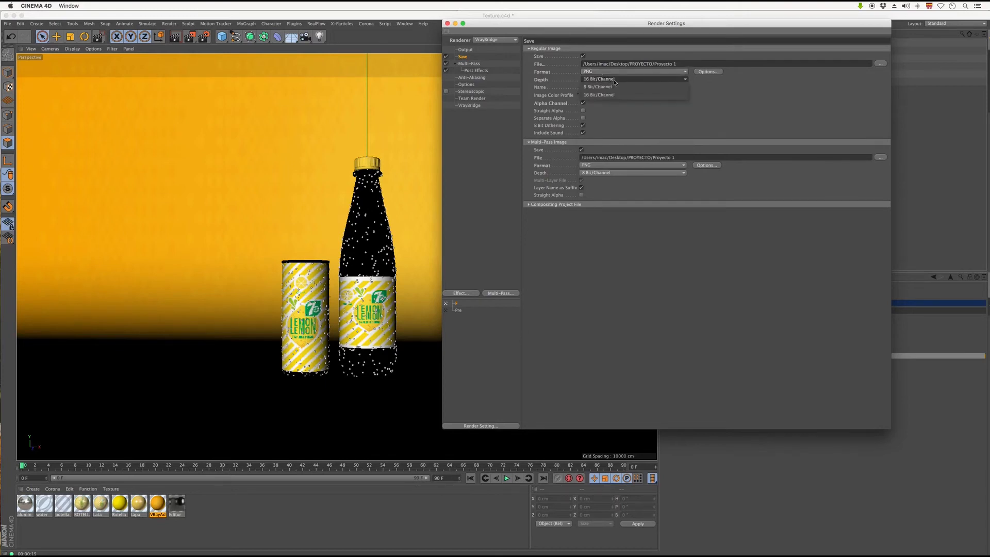
{"action": "left_click", "coordinate": [619, 112]}
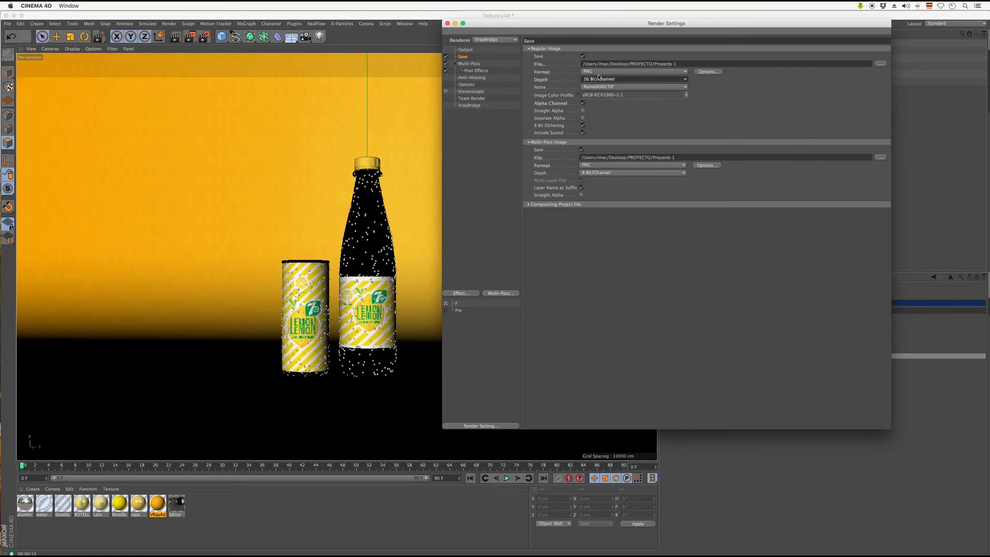
{"action": "left_click", "coordinate": [600, 79]}
{"action": "left_click", "coordinate": [613, 98]}
Try the OpenEXR format for the regular image and set it back to PNG.
{"action": "left_click", "coordinate": [610, 73]}
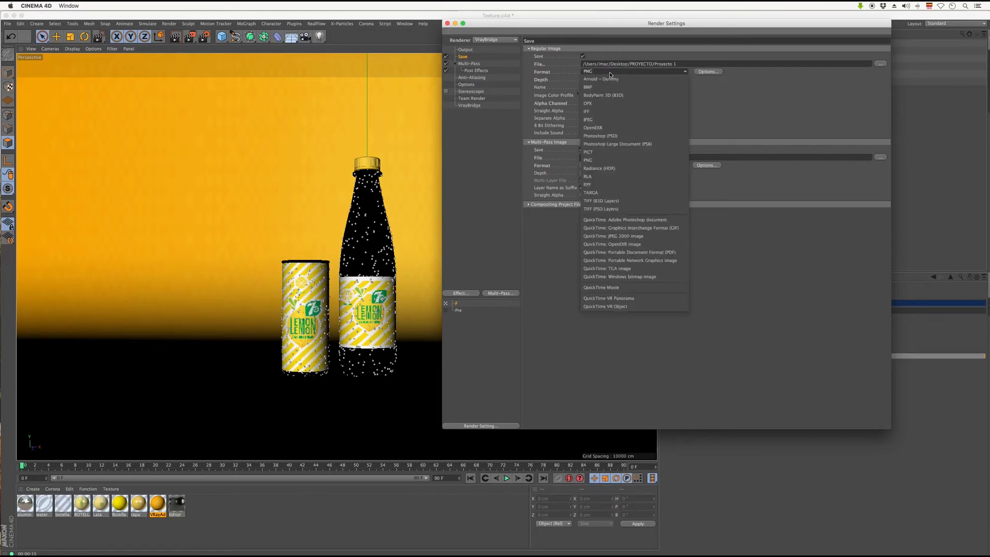
{"action": "left_click", "coordinate": [609, 127]}
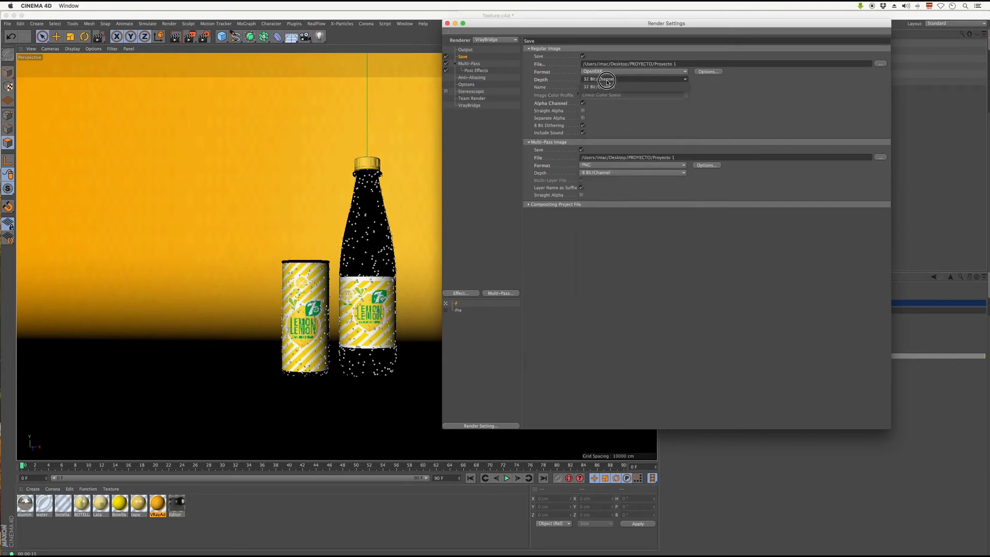
{"action": "left_click", "coordinate": [611, 72]}
{"action": "left_click", "coordinate": [611, 73]}
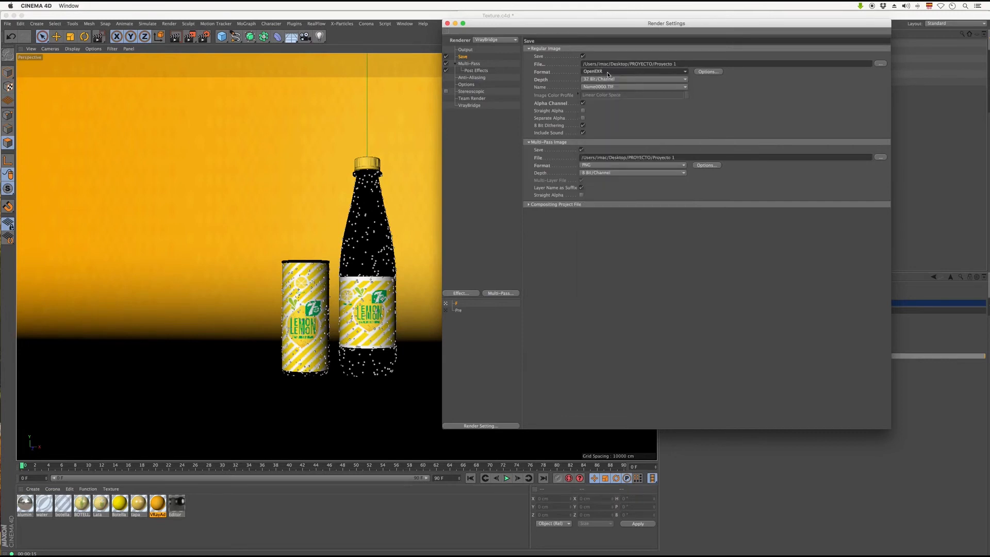
{"action": "left_click", "coordinate": [611, 72]}
{"action": "left_click", "coordinate": [599, 160]}
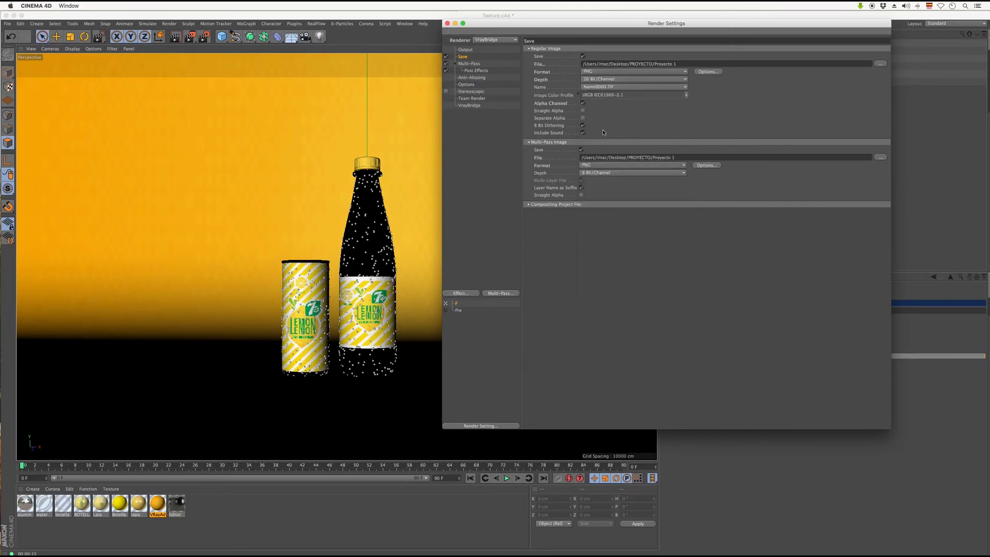
Leave the multi-pass image format at PNG and close the Render Settings.
{"action": "left_click", "coordinate": [609, 165]}
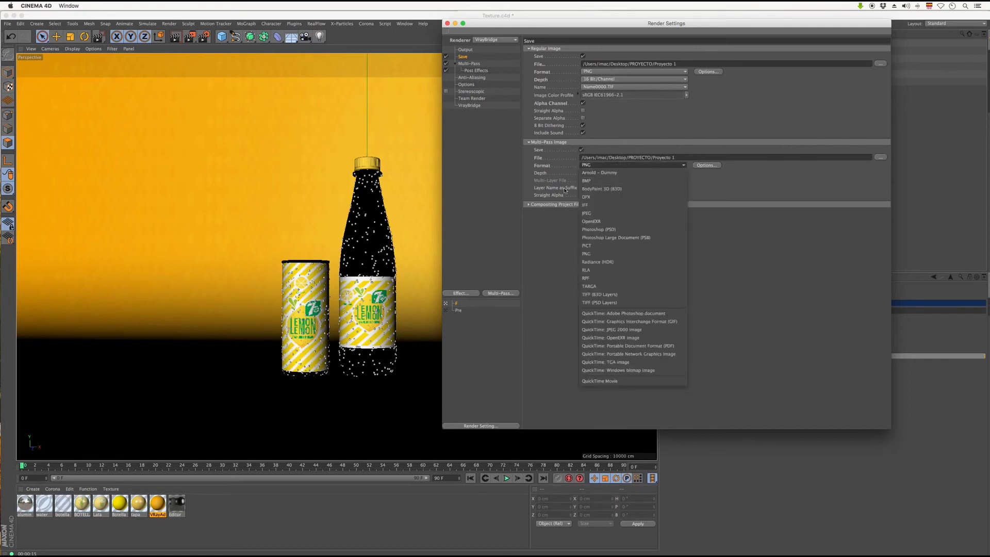
{"action": "left_click", "coordinate": [485, 155]}
{"action": "left_click", "coordinate": [485, 154]}
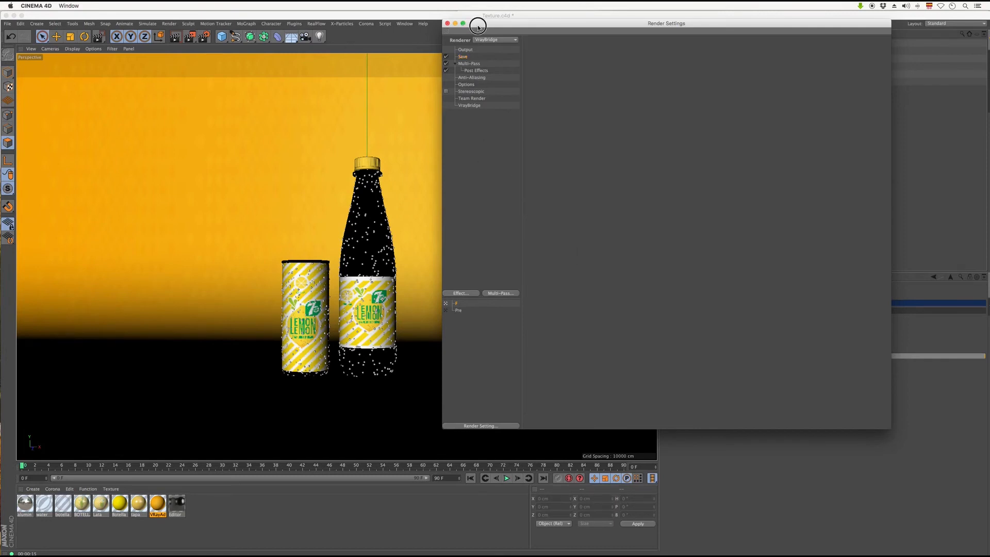
{"action": "left_click", "coordinate": [463, 24]}
{"action": "left_click", "coordinate": [497, 22]}
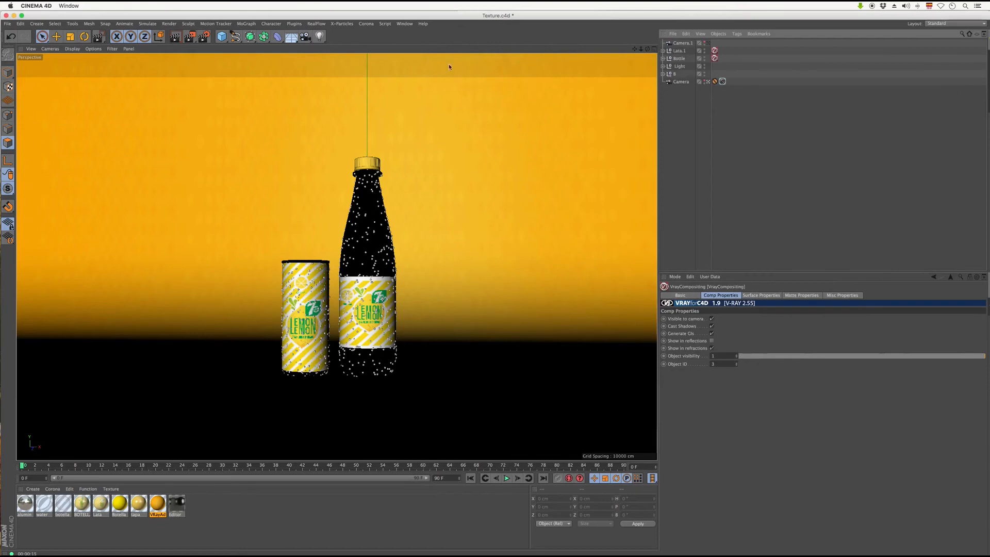
Render the scene to the Picture Viewer, enlarge its window and zoom out to show the whole frame.
{"action": "left_click", "coordinate": [190, 36]}
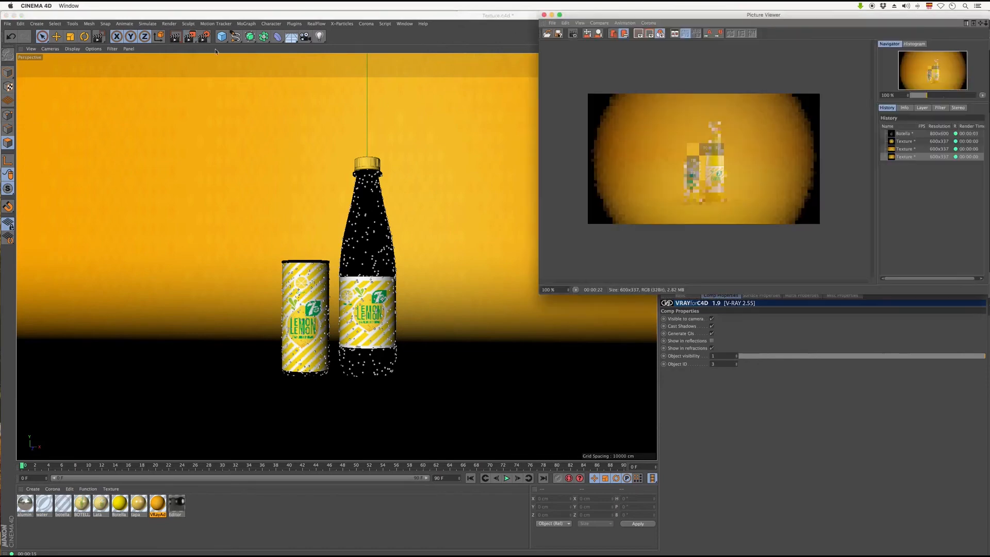
{"action": "left_click_drag", "start_coordinate": [696, 18], "coordinate": [244, 18]}
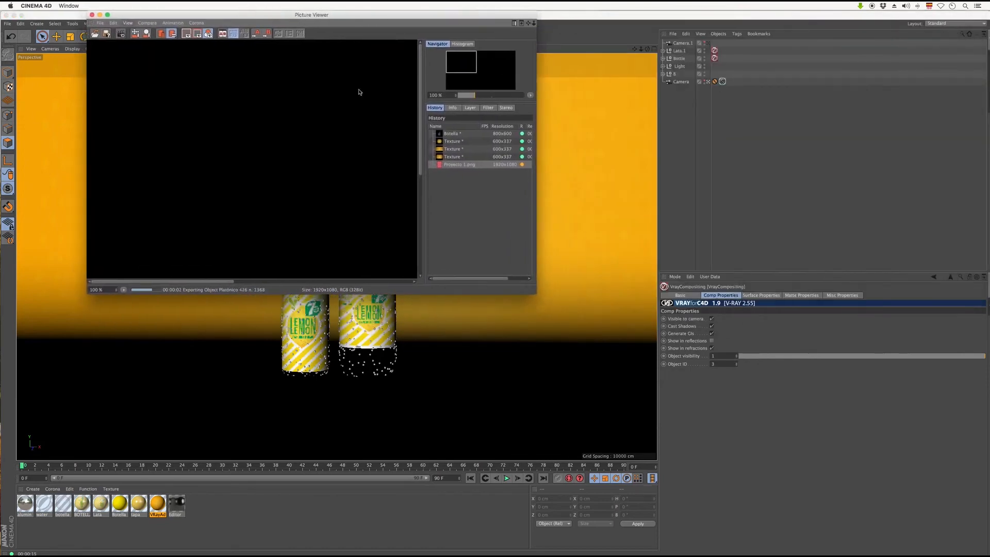
{"action": "left_click_drag", "start_coordinate": [536, 291], "coordinate": [944, 495]}
{"action": "scroll", "coordinate": [418, 228], "scroll_direction": "down", "scroll_amount": 5}
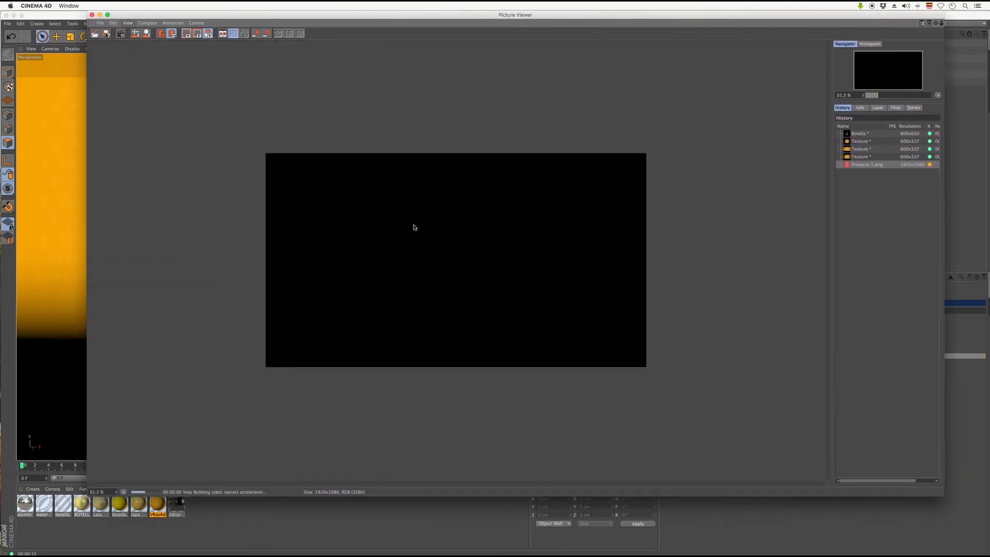
{"action": "scroll", "coordinate": [448, 255], "scroll_direction": "up", "scroll_amount": 2}
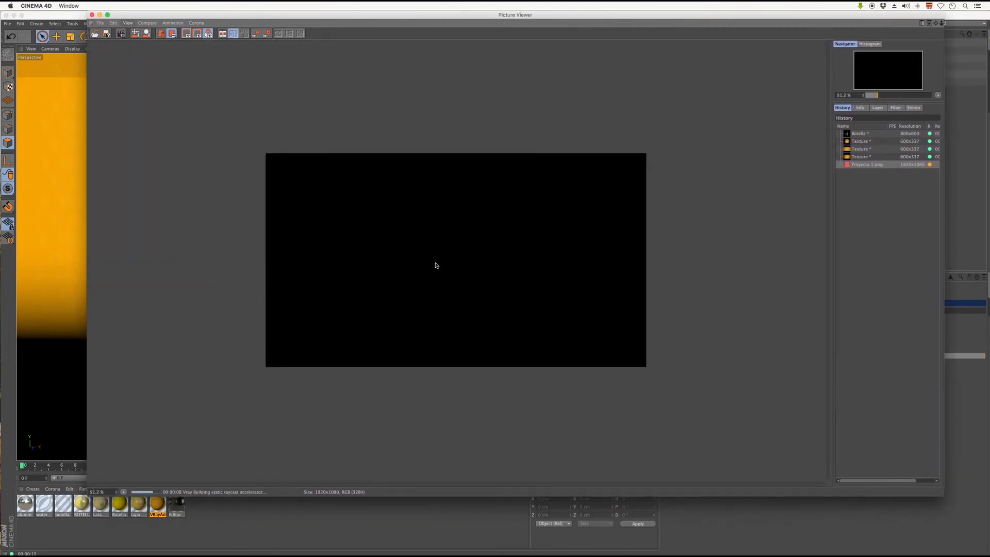